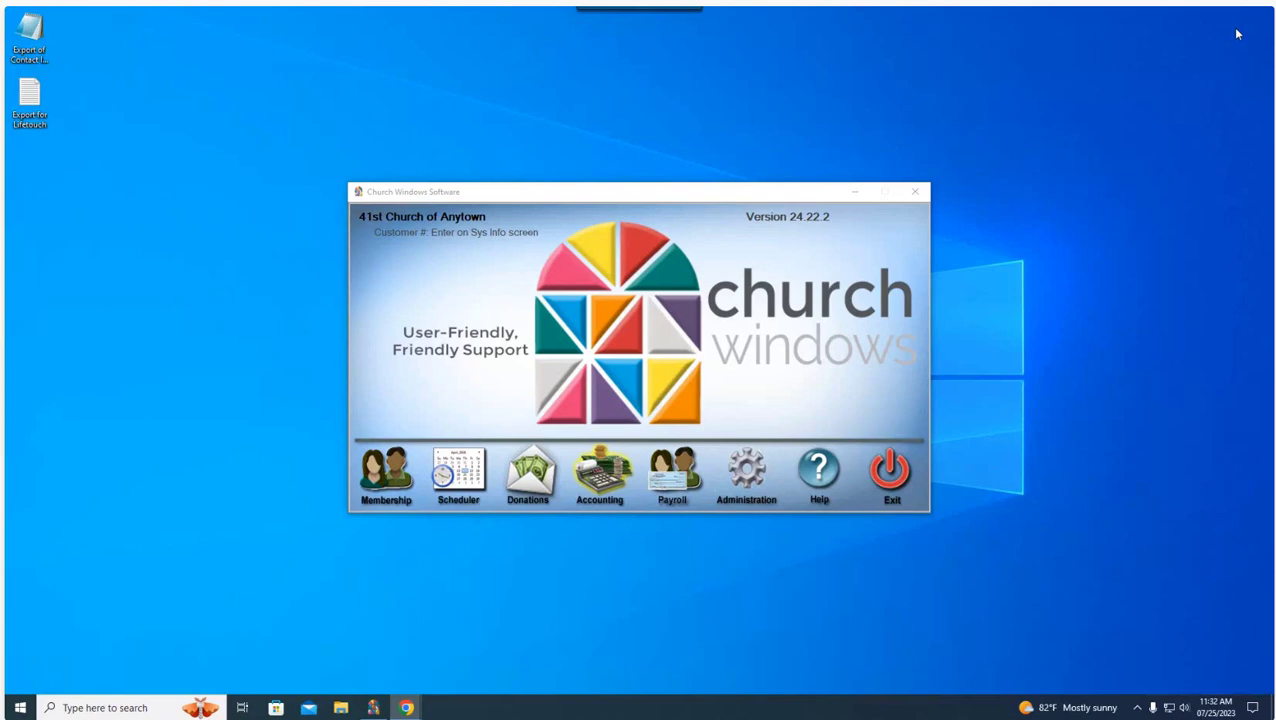
Open the Accounting module and review the available financial, transaction and worksheet reports.
click(600, 475)
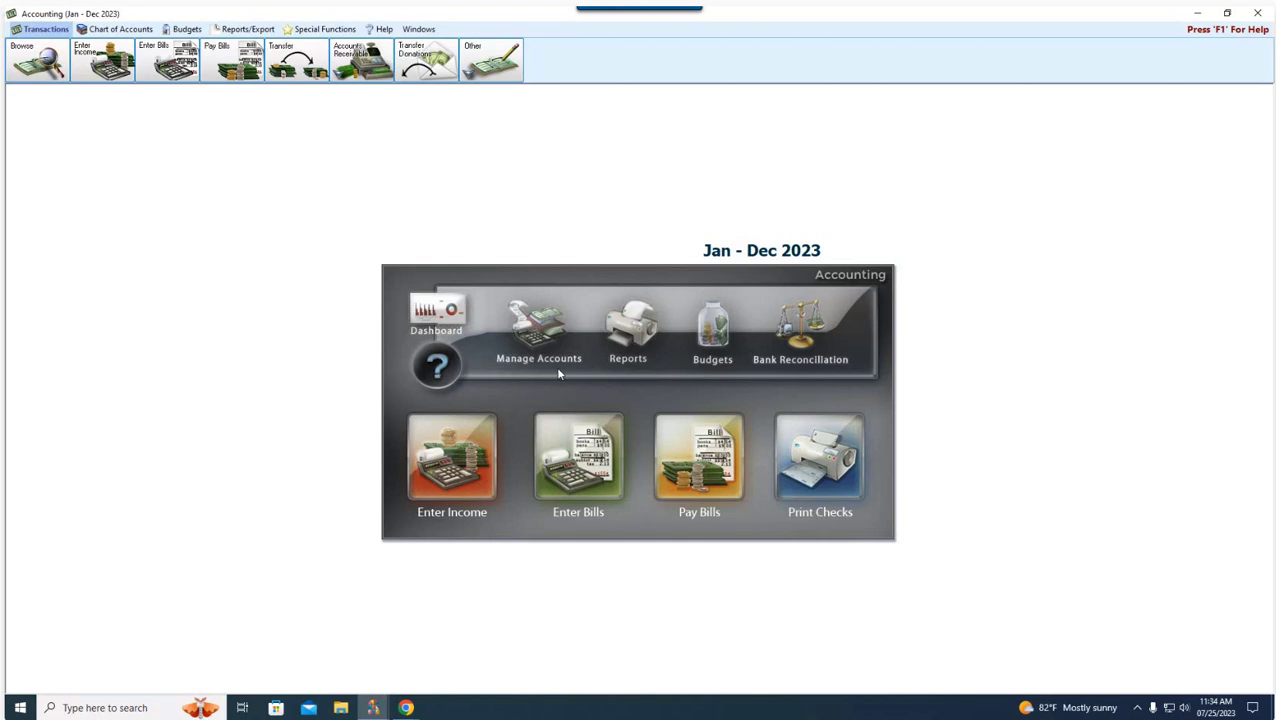
click(246, 29)
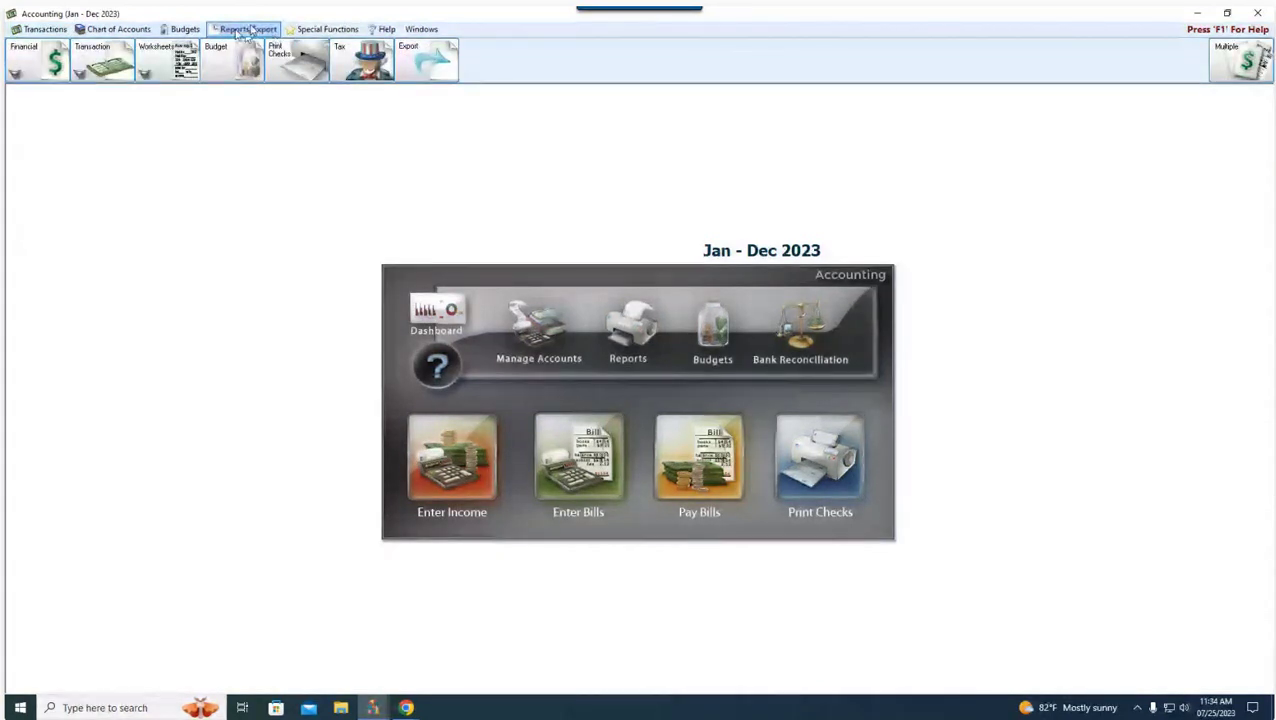
click(35, 70)
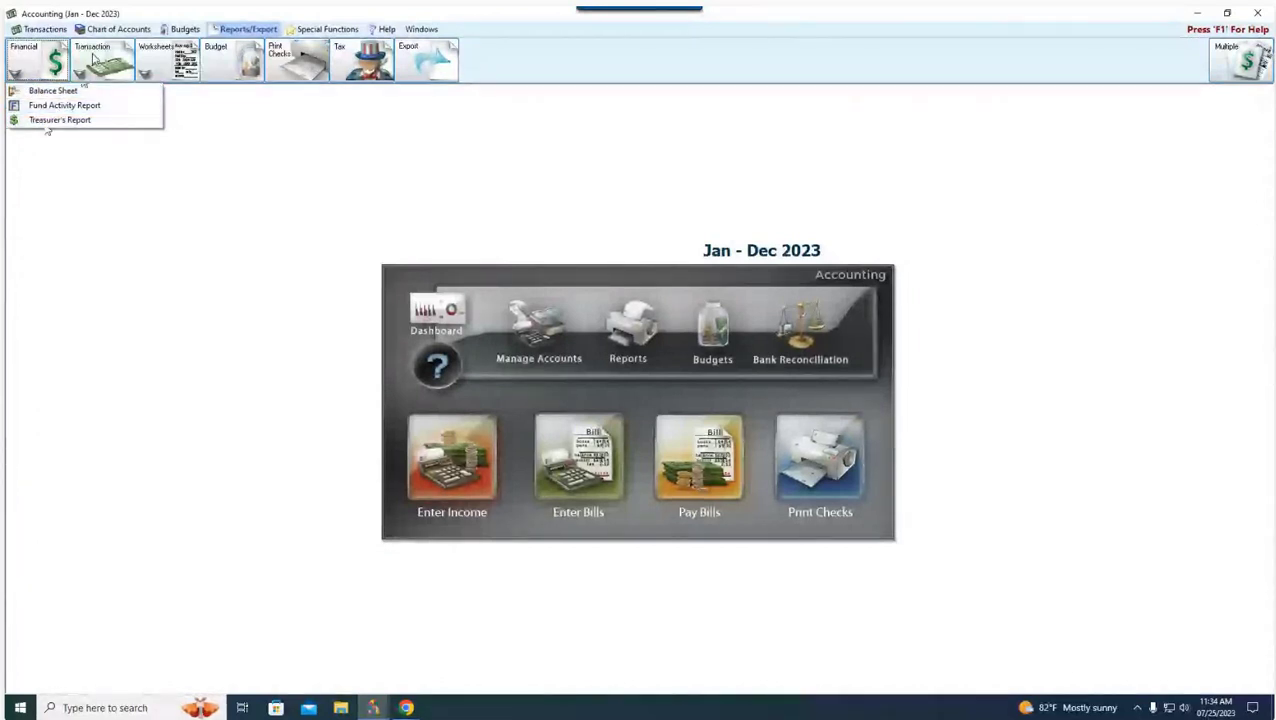
click(80, 72)
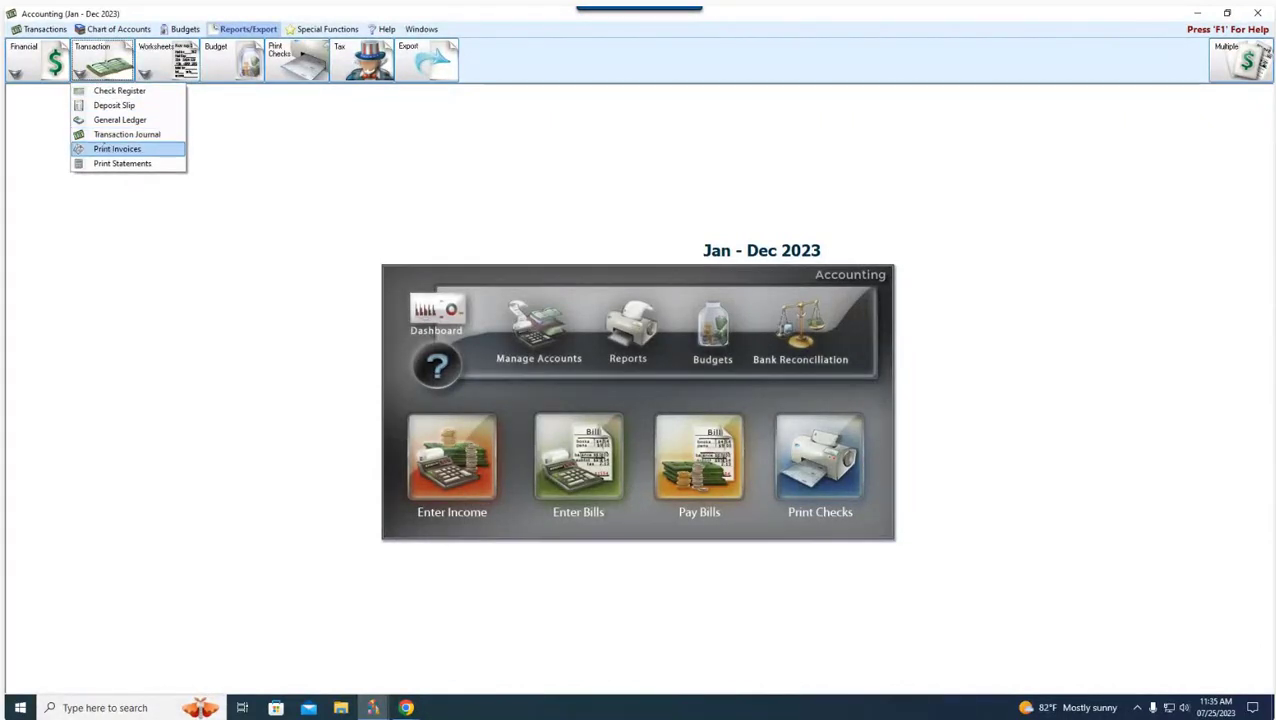
click(110, 149)
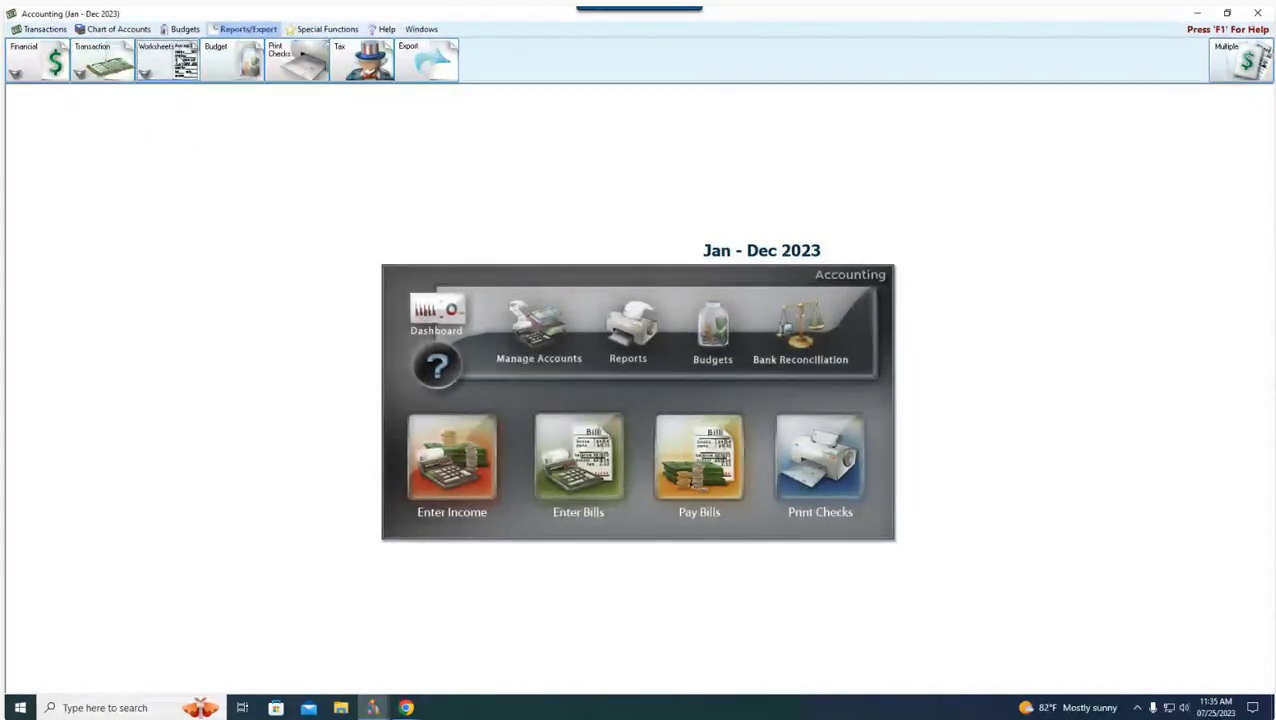
click(145, 72)
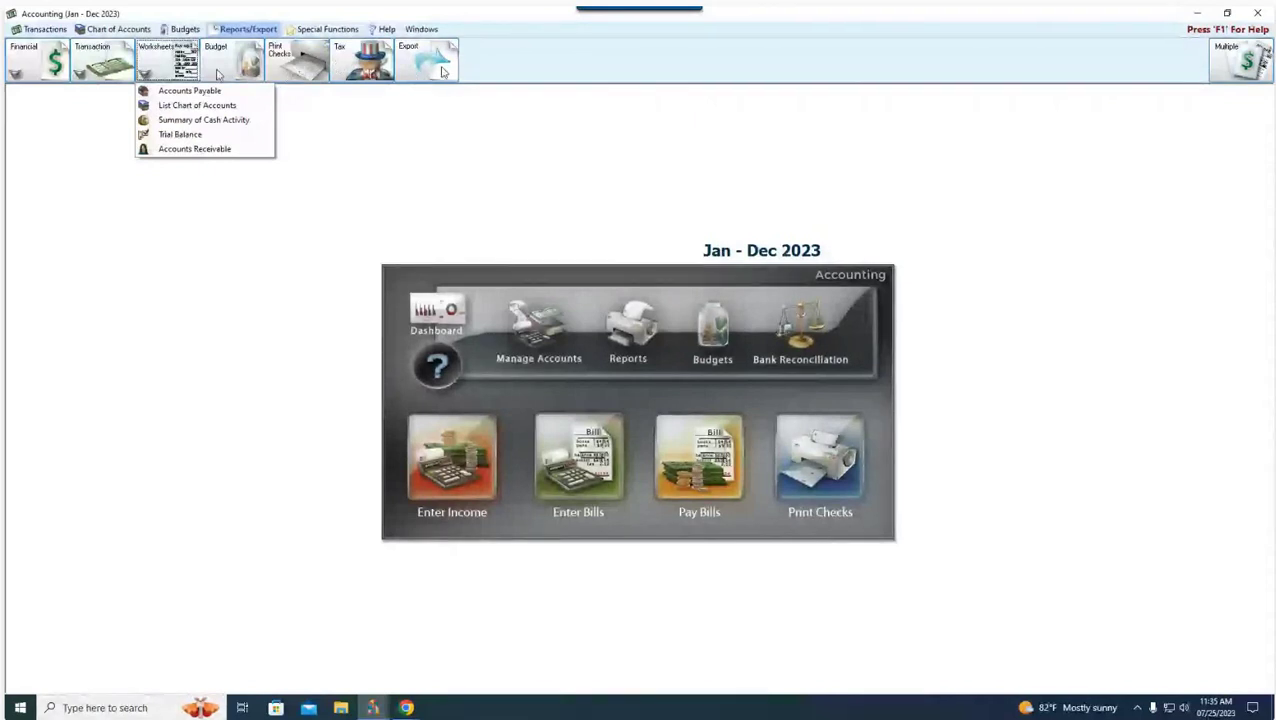
click(259, 199)
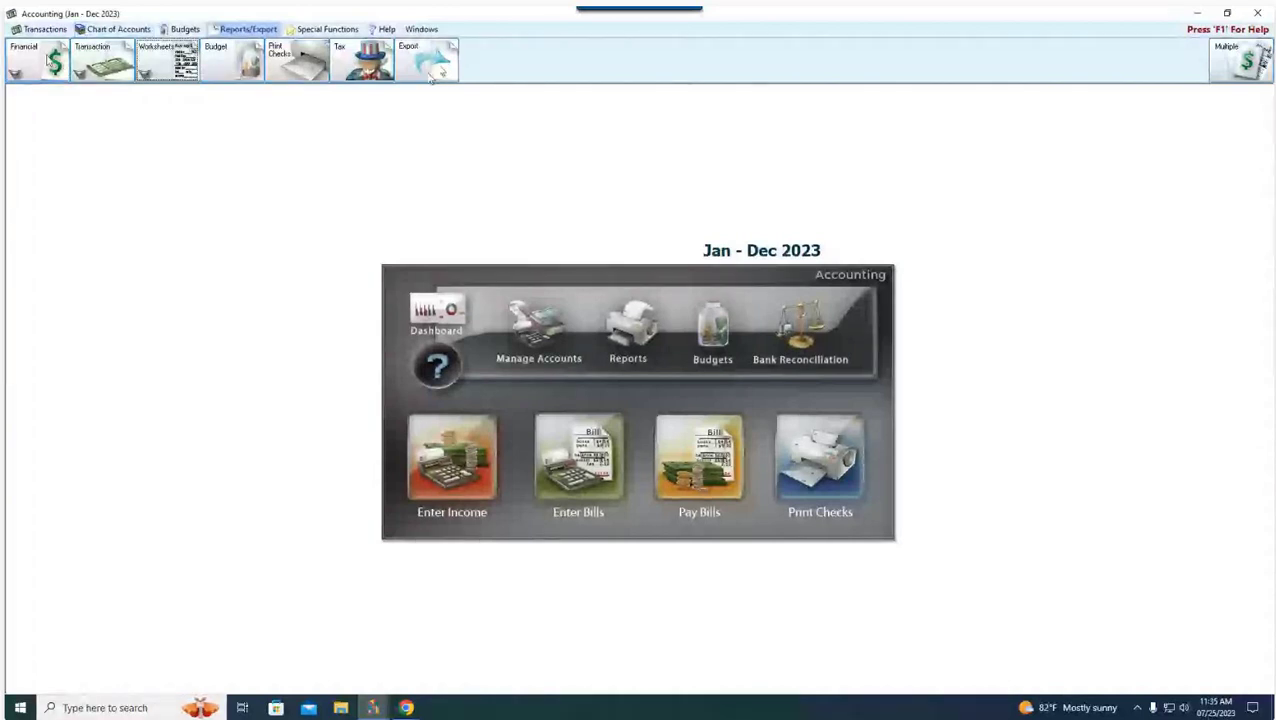
click(15, 73)
click(202, 114)
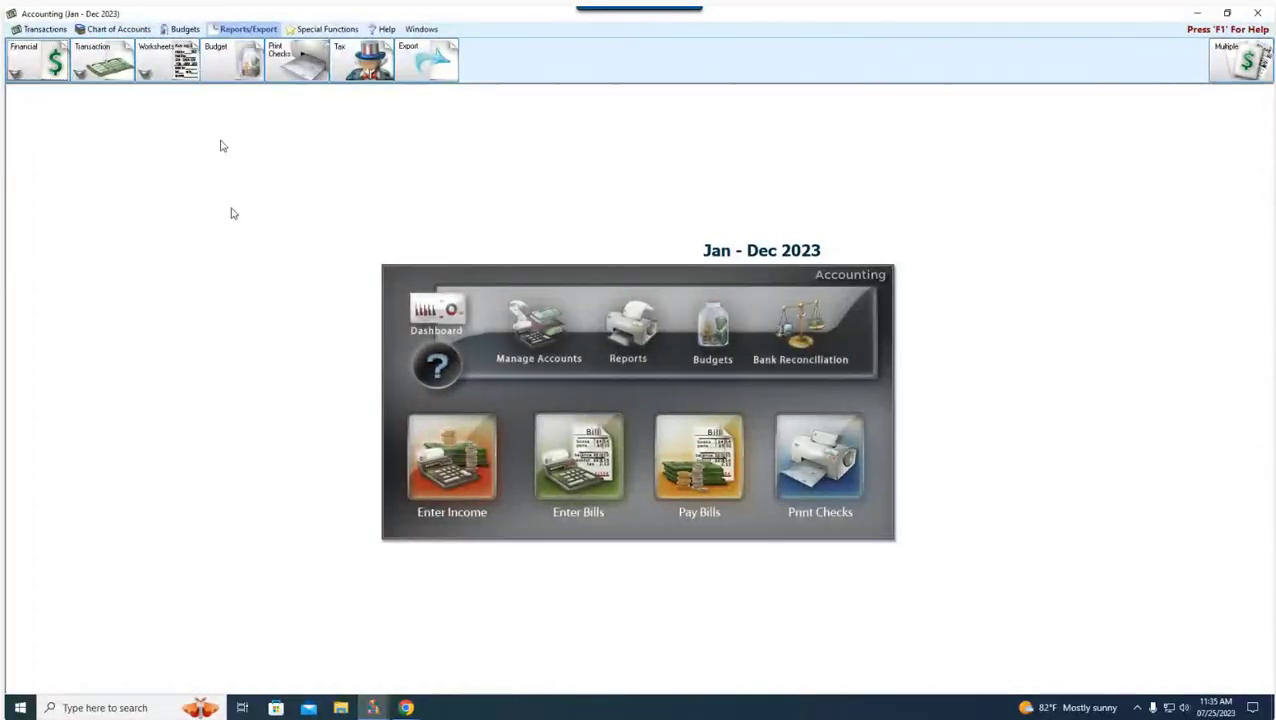
View the list of reports that can be combined as multiple reports, and close it.
click(632, 341)
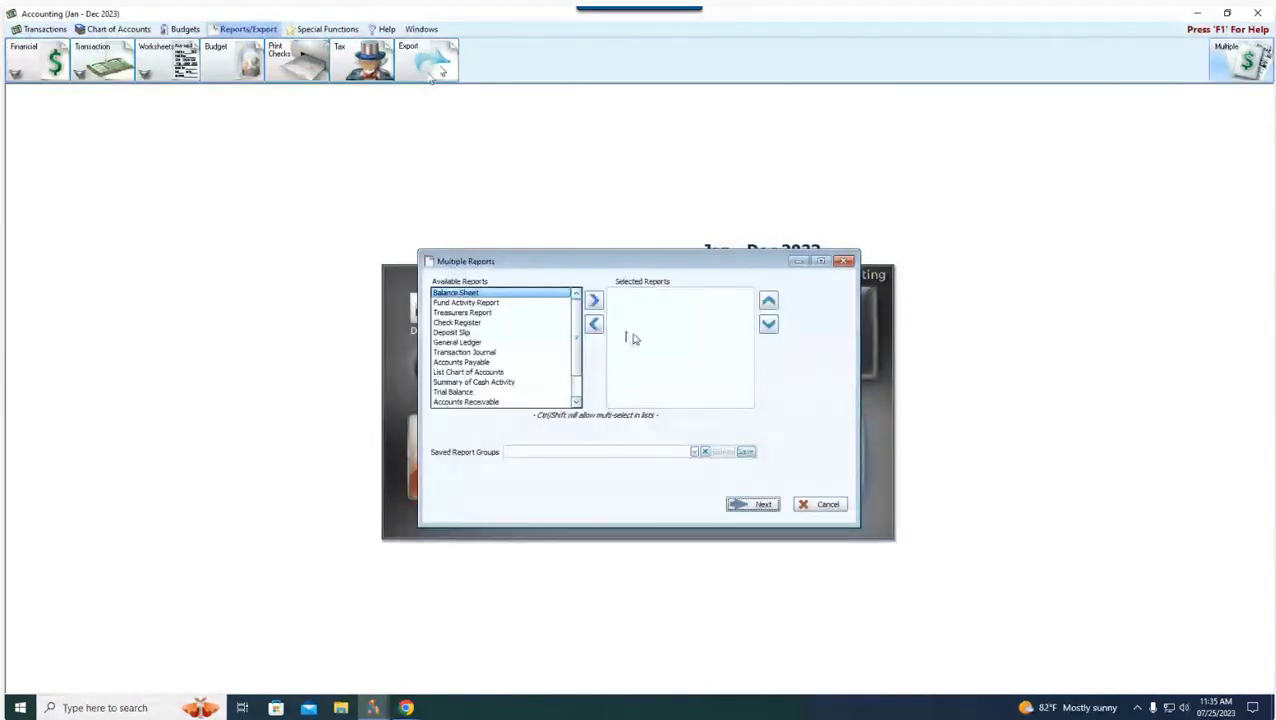
click(846, 262)
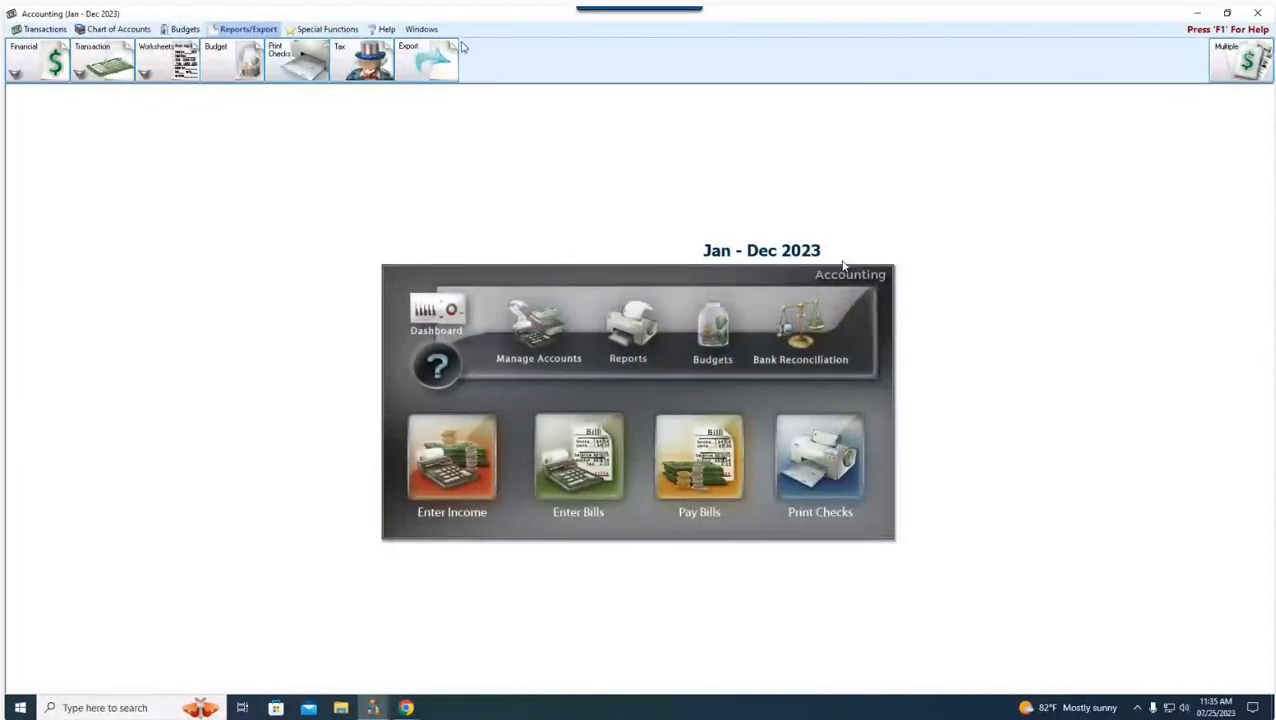
click(37, 60)
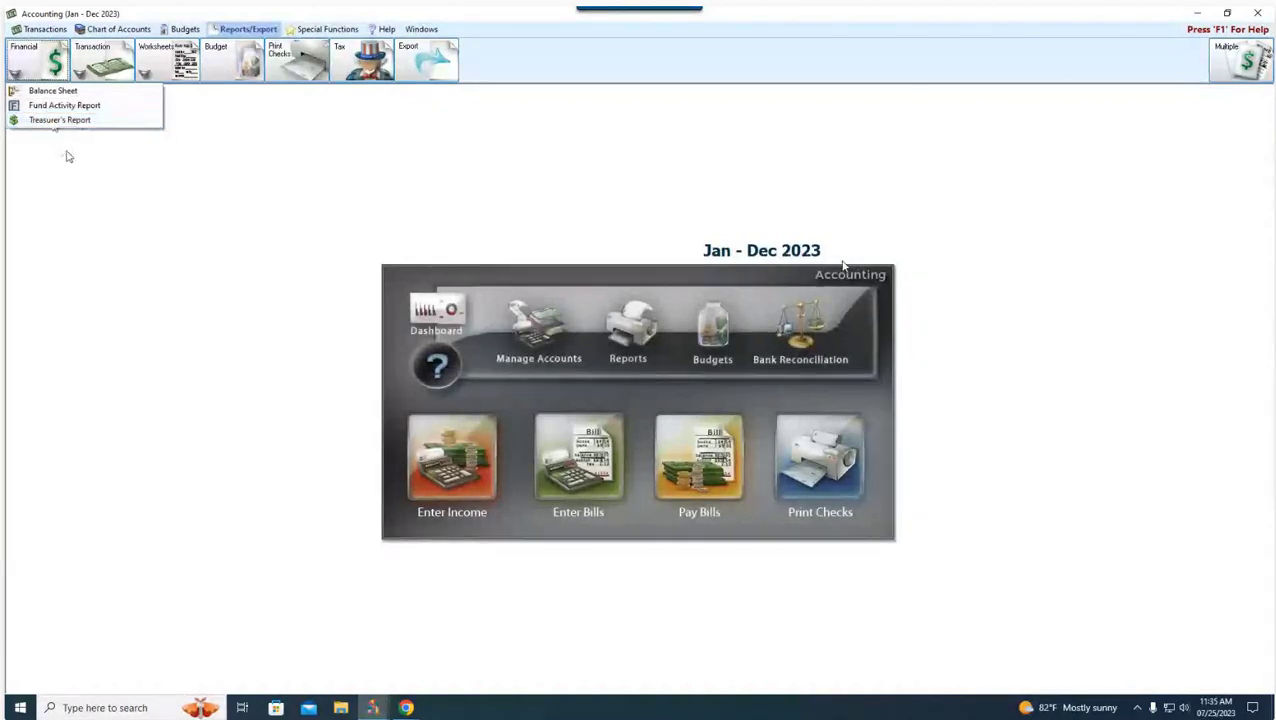
click(80, 72)
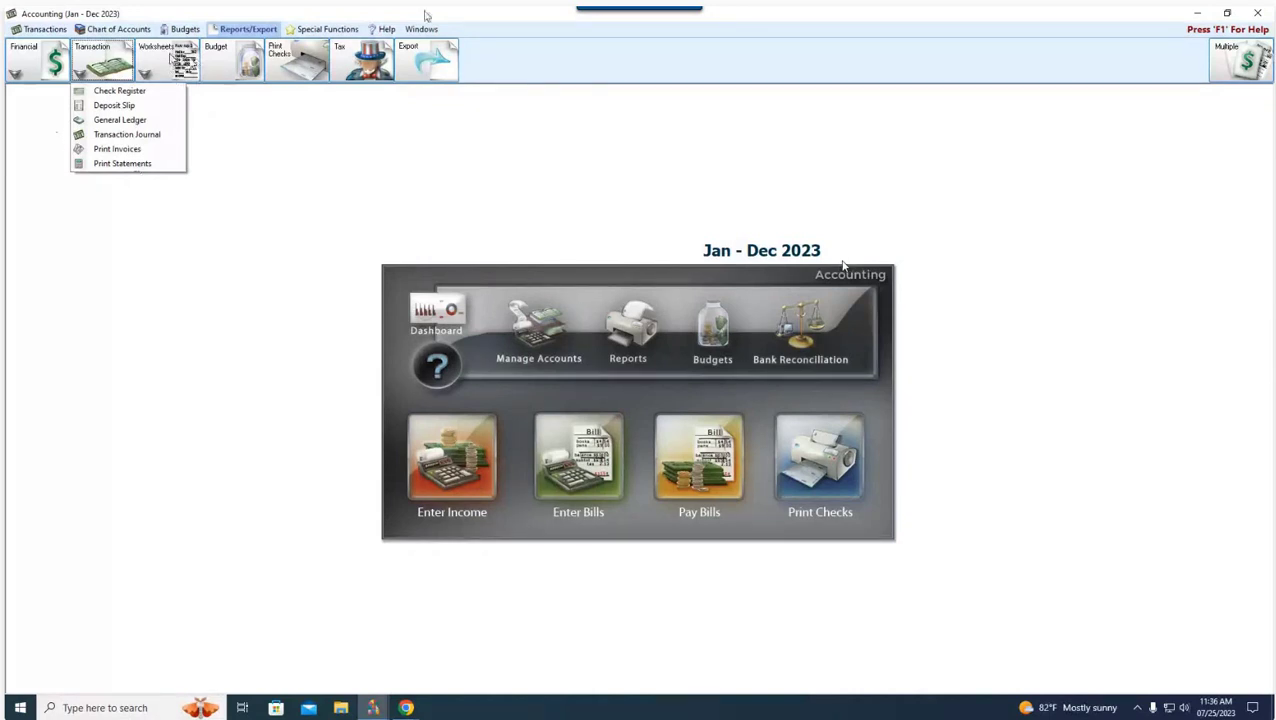
click(307, 209)
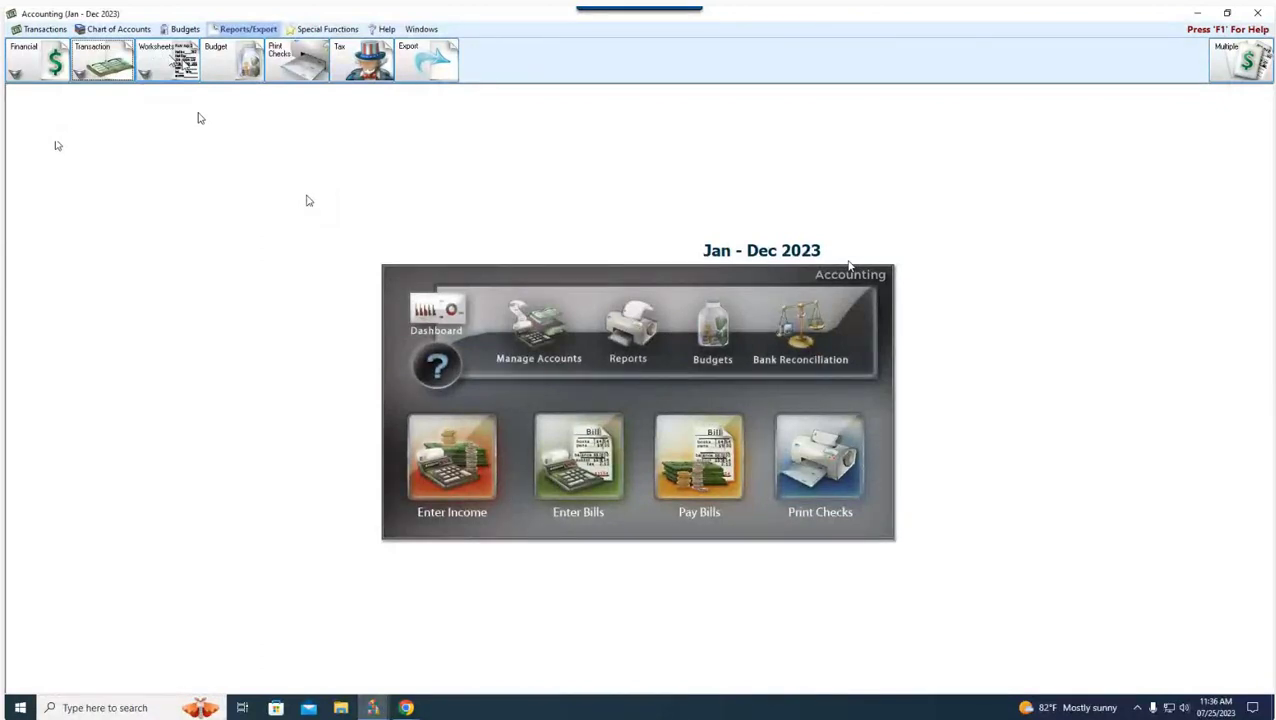
Open the Balance Sheet options, look through the selectable accounting years, and close the report unchanged.
click(55, 70)
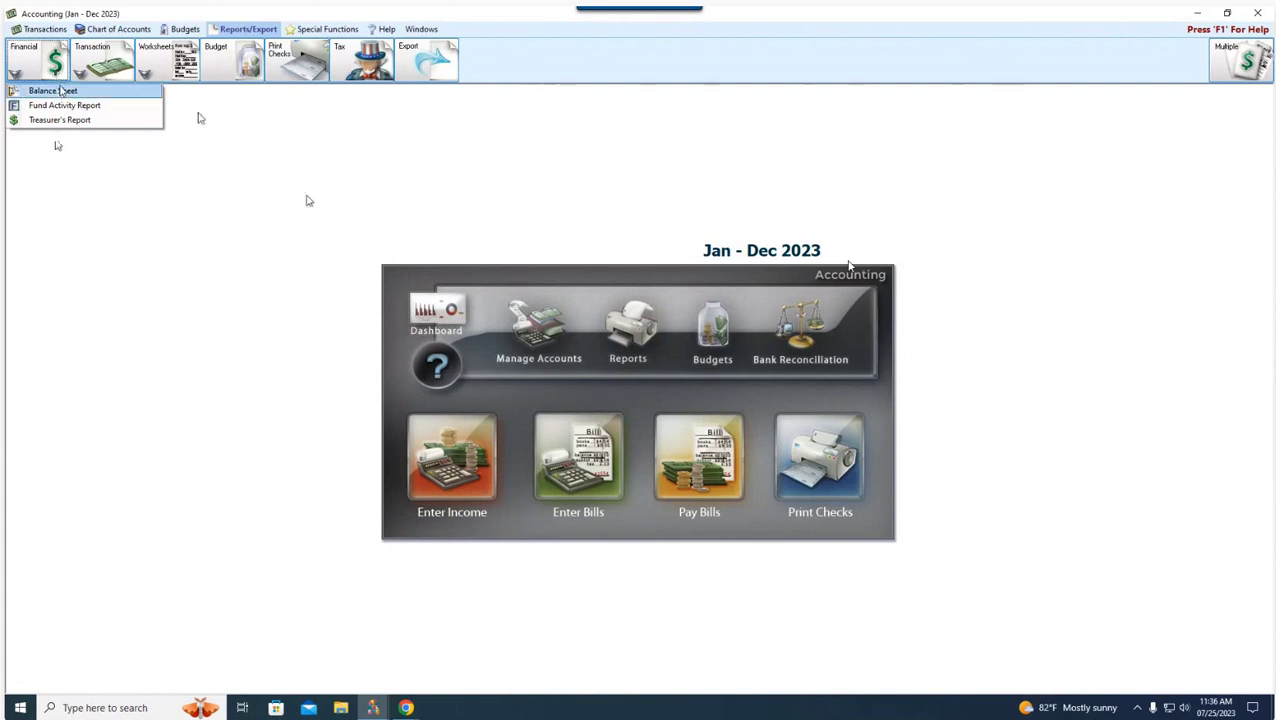
click(60, 90)
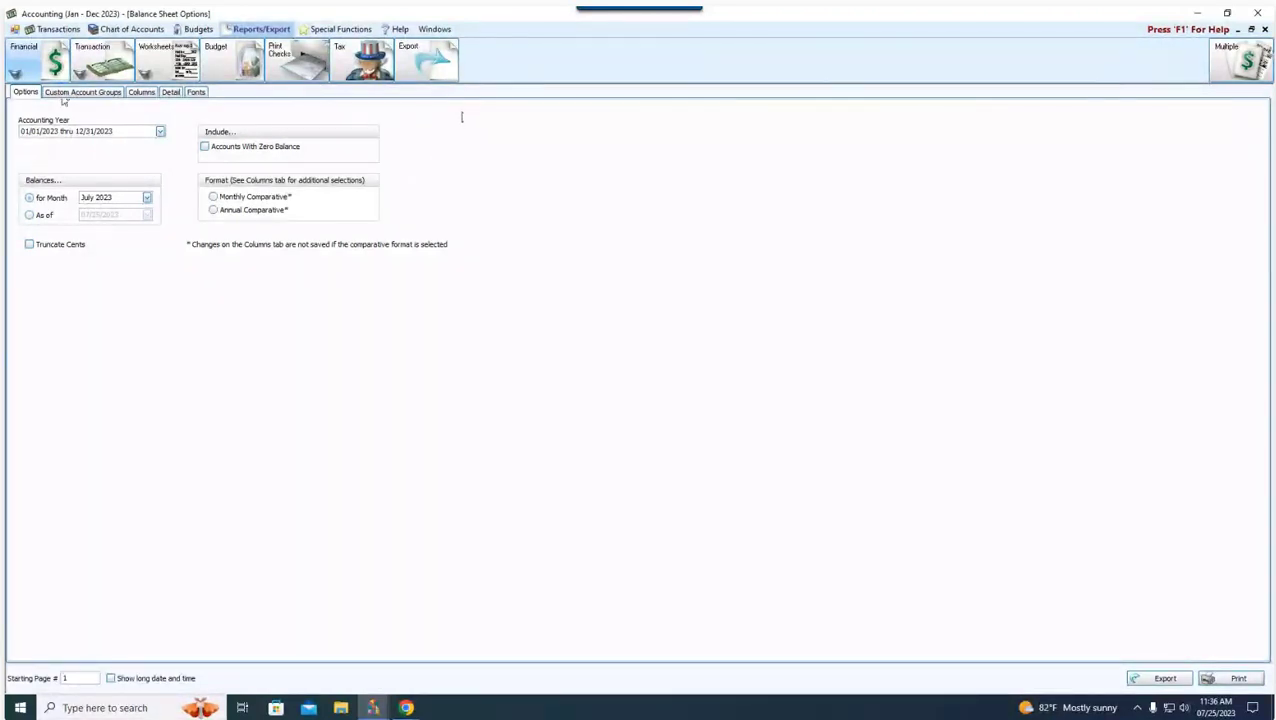
click(160, 132)
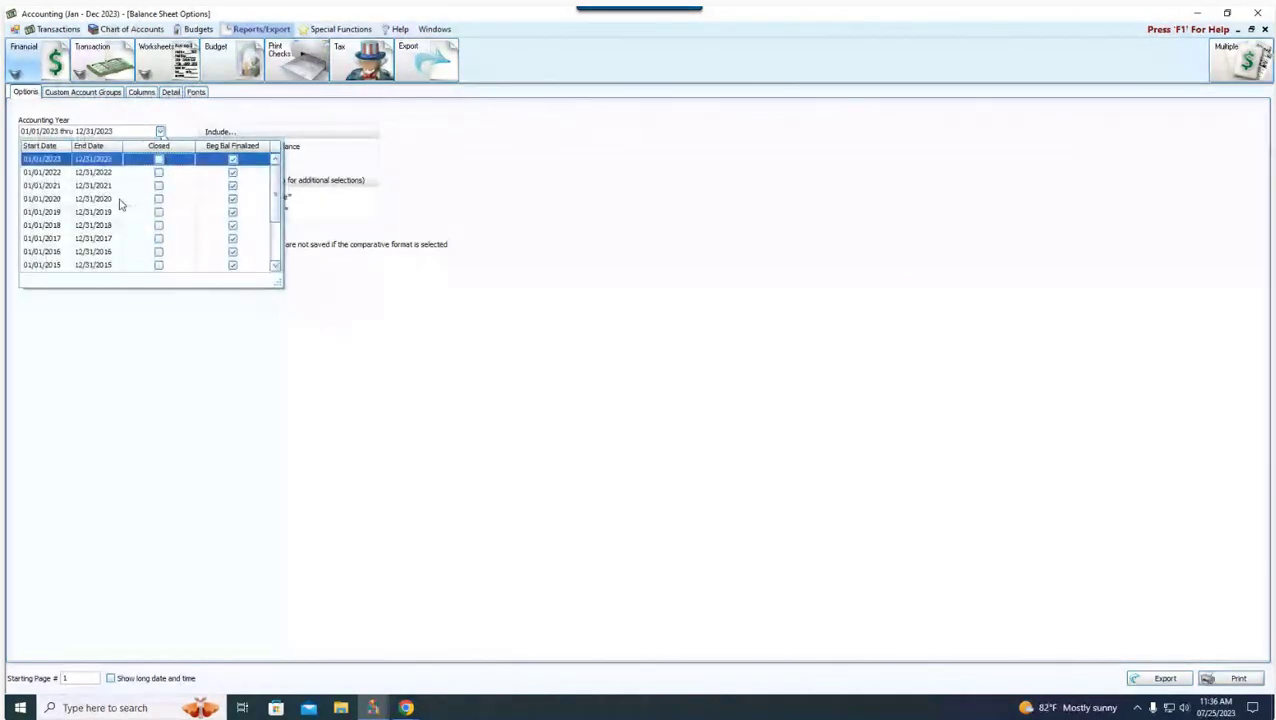
scroll(124, 197, down, 2)
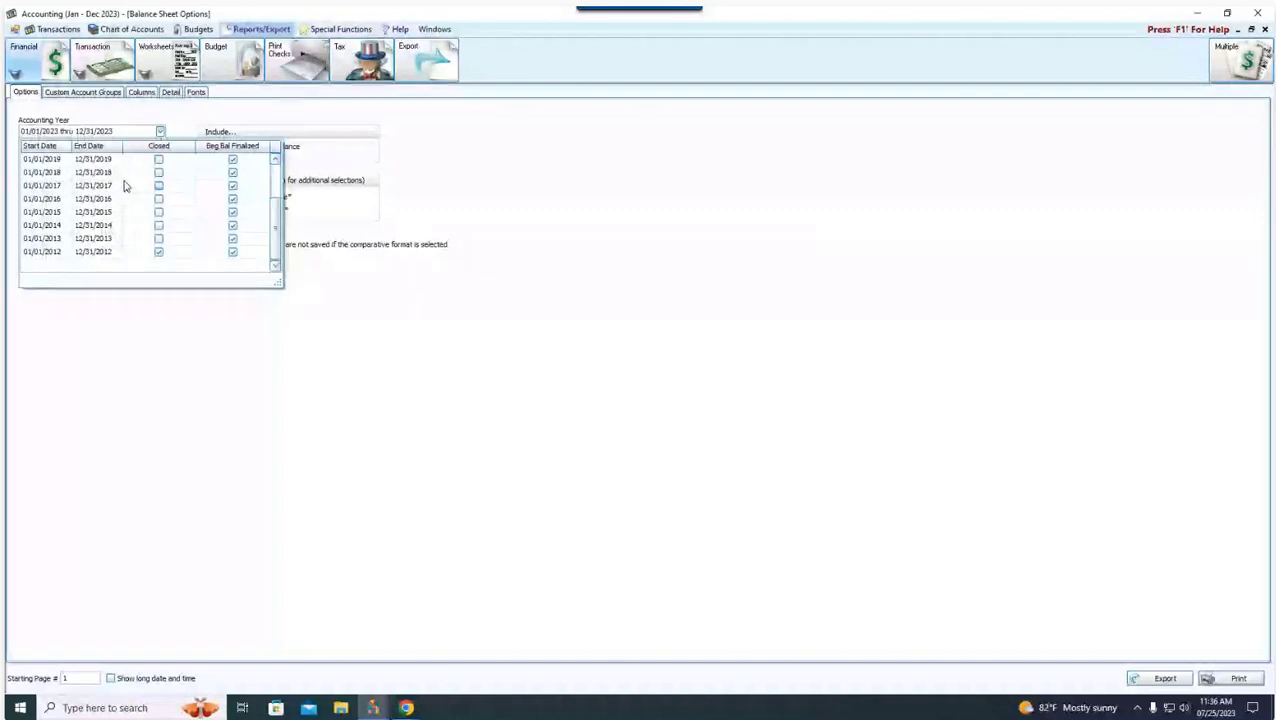
click(630, 198)
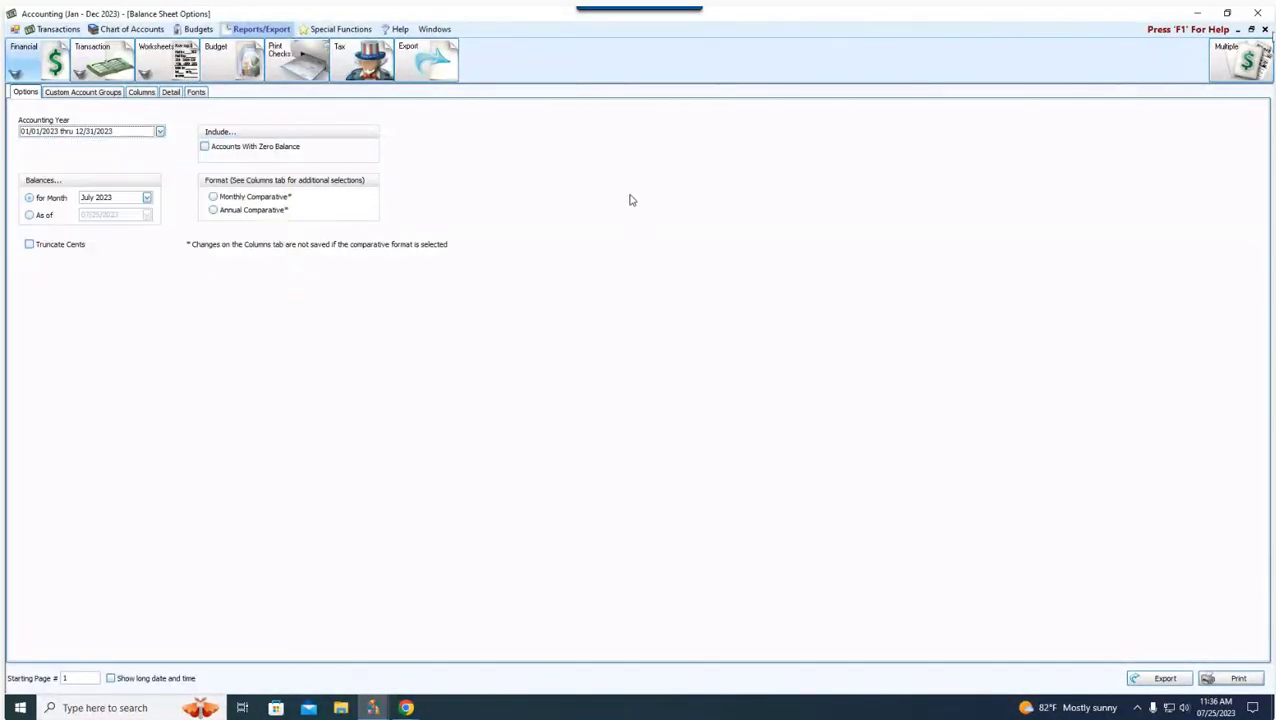
click(1264, 29)
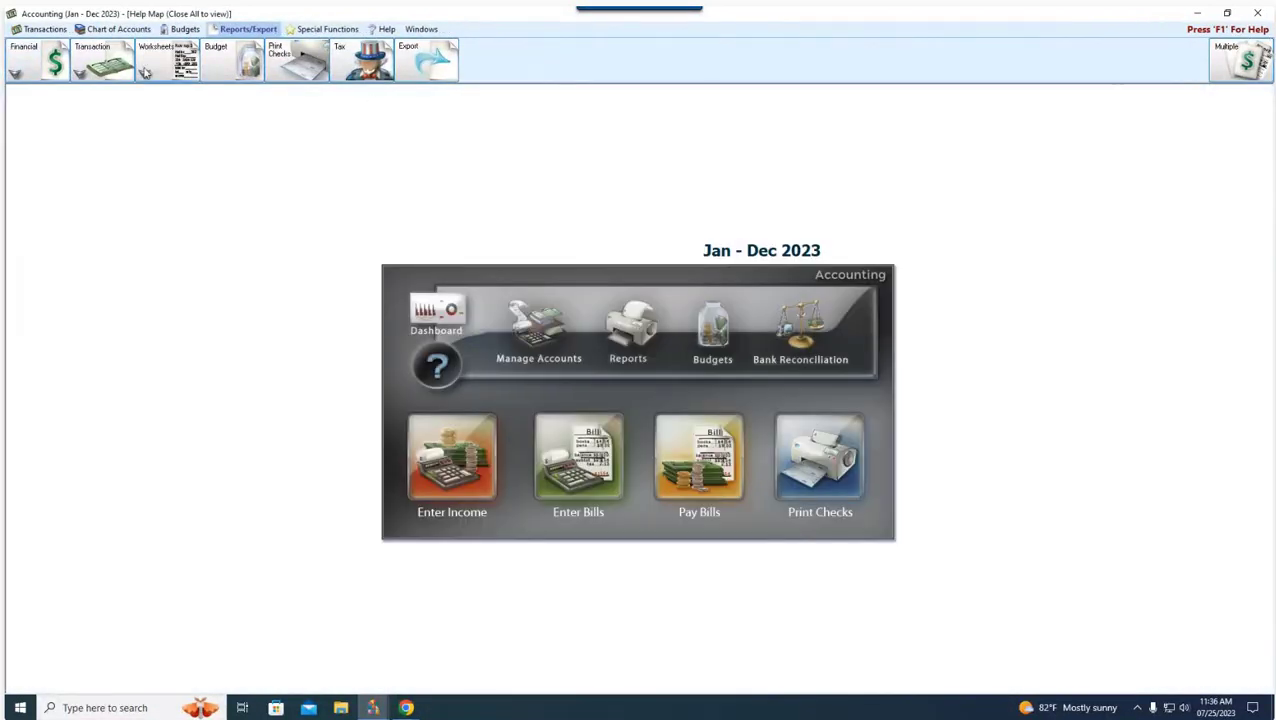
Open the General Ledger options, check which accounting years can be chosen, and close the report.
click(108, 56)
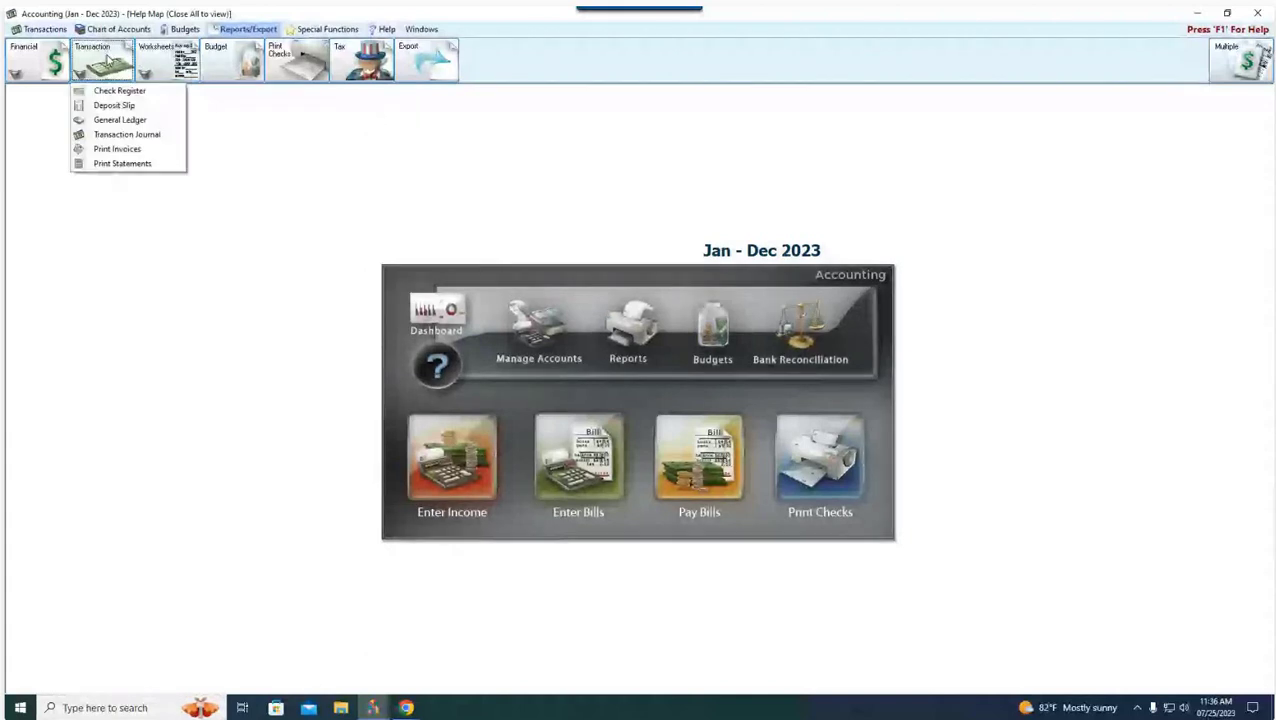
click(113, 119)
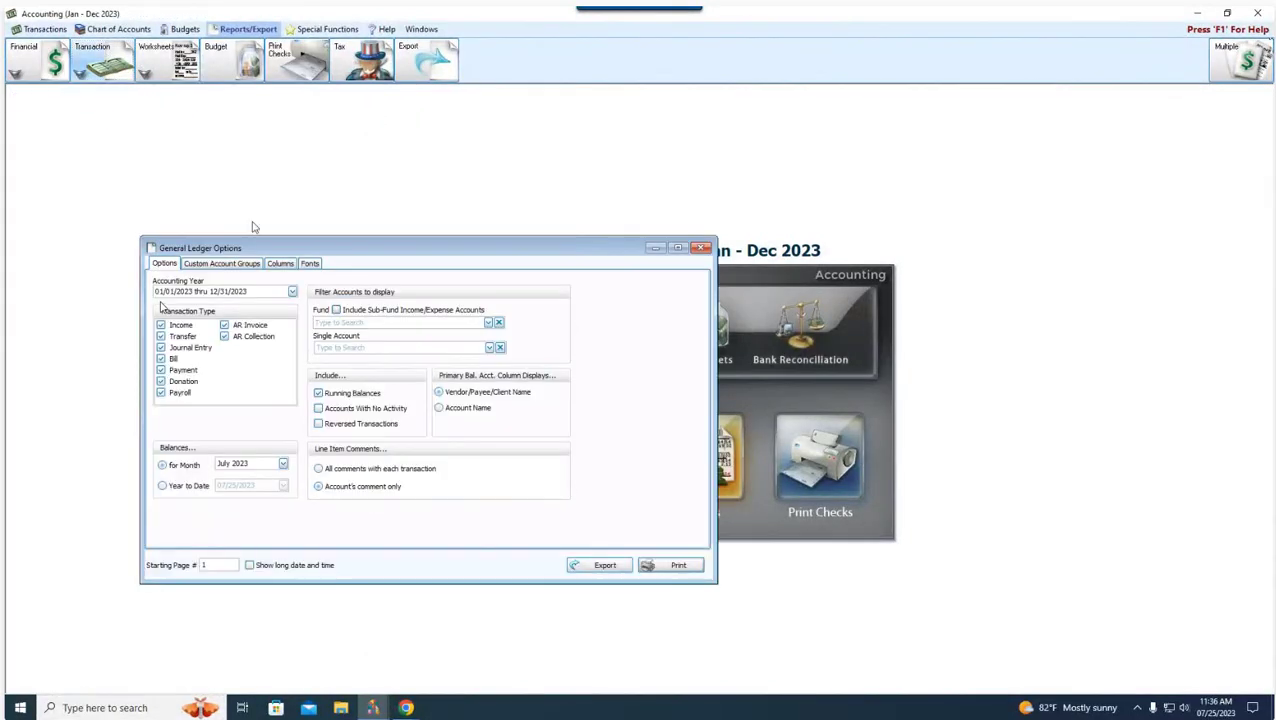
click(292, 291)
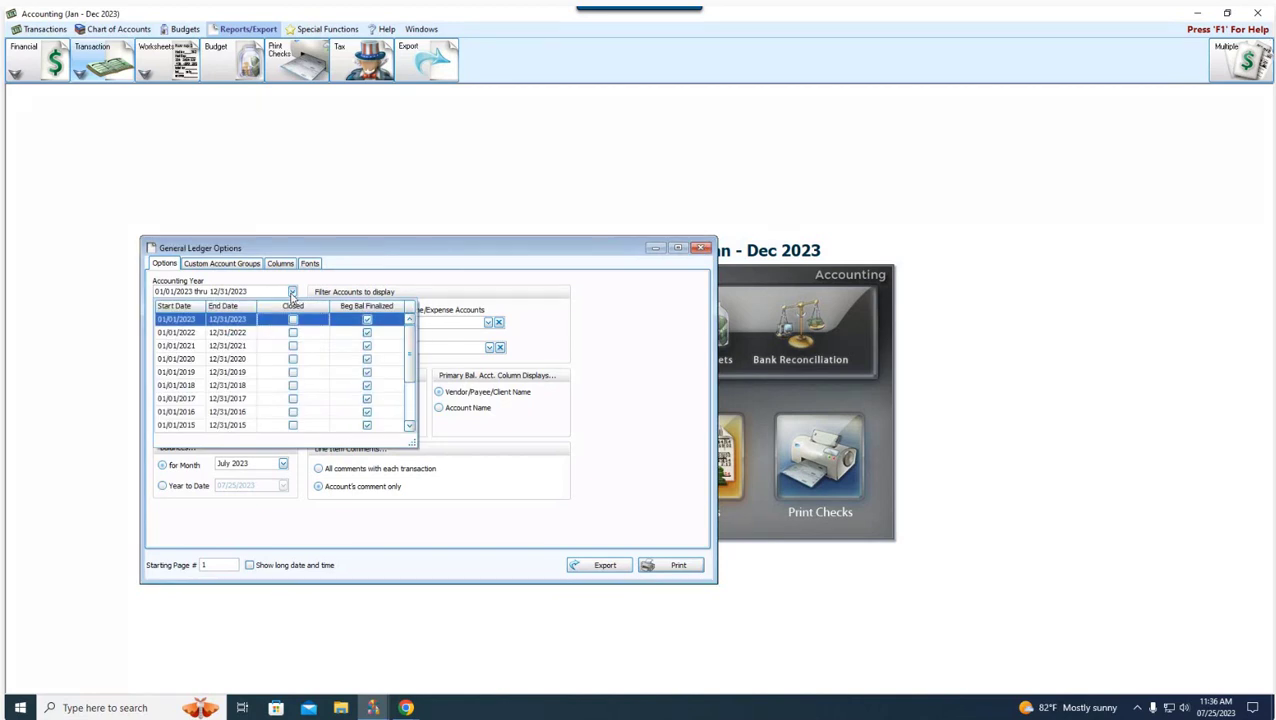
click(456, 238)
click(699, 249)
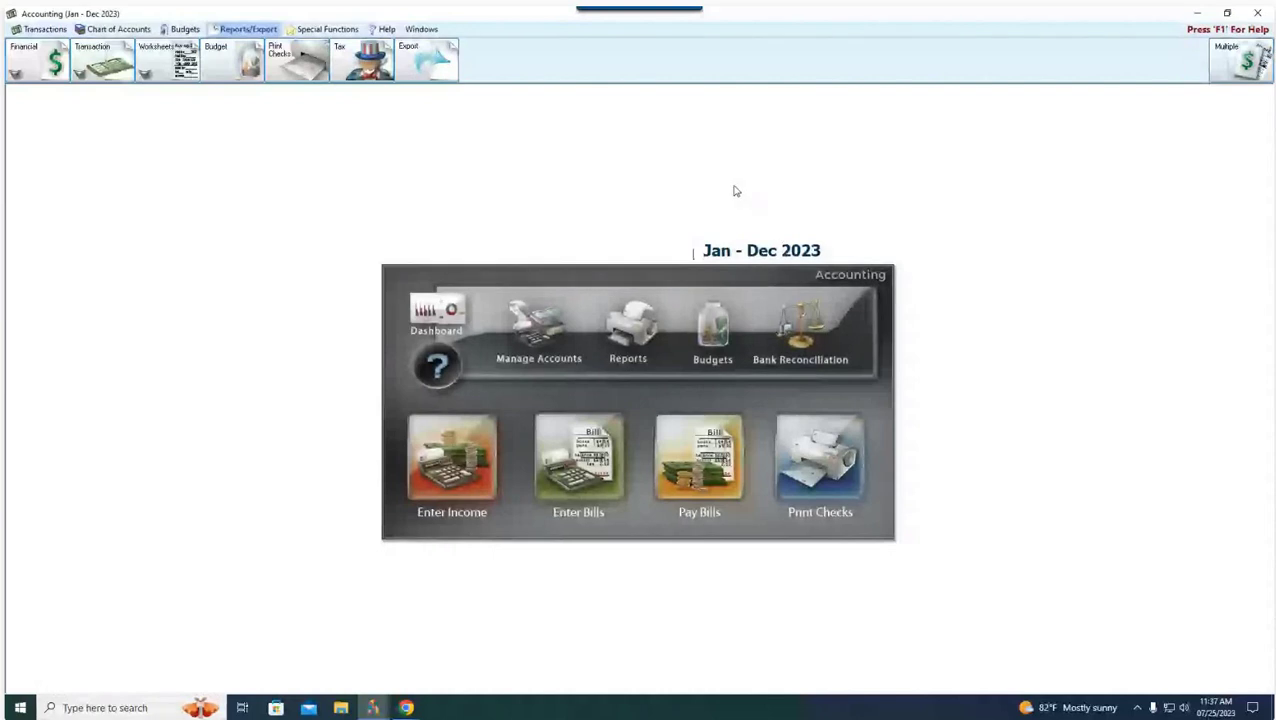
View the Trial Balance worksheet's report options and close them.
click(168, 78)
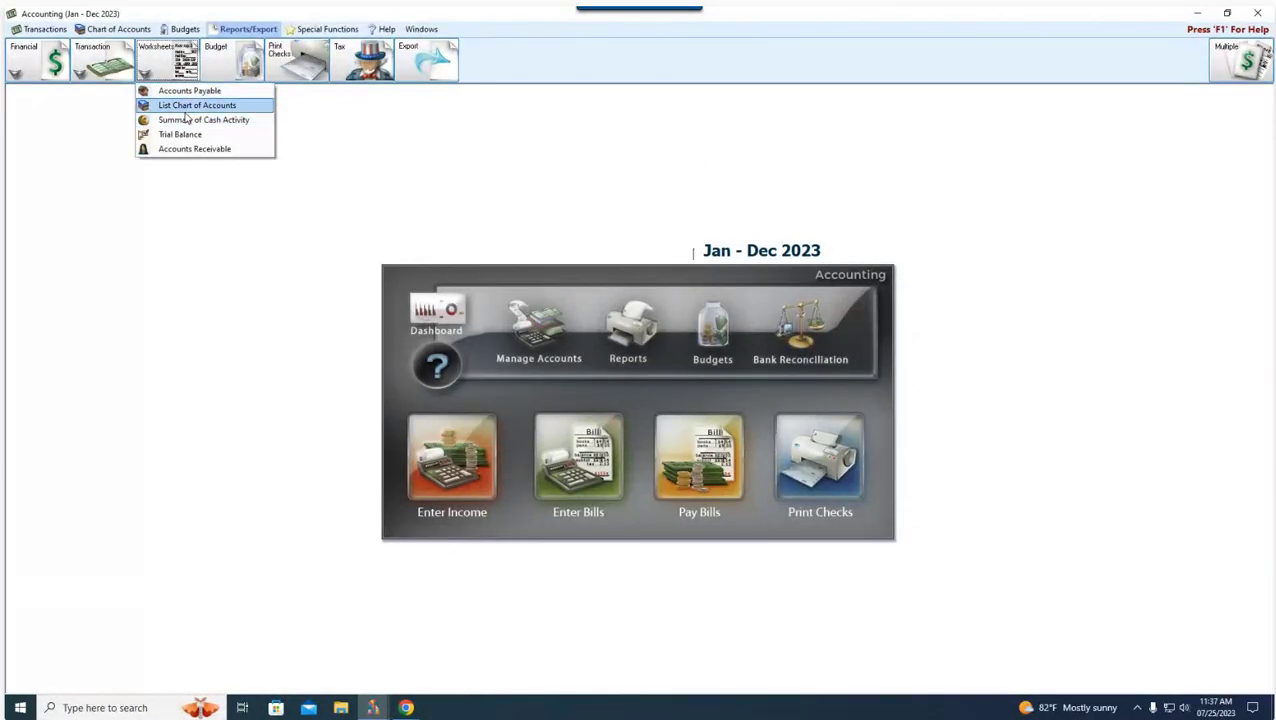
click(180, 134)
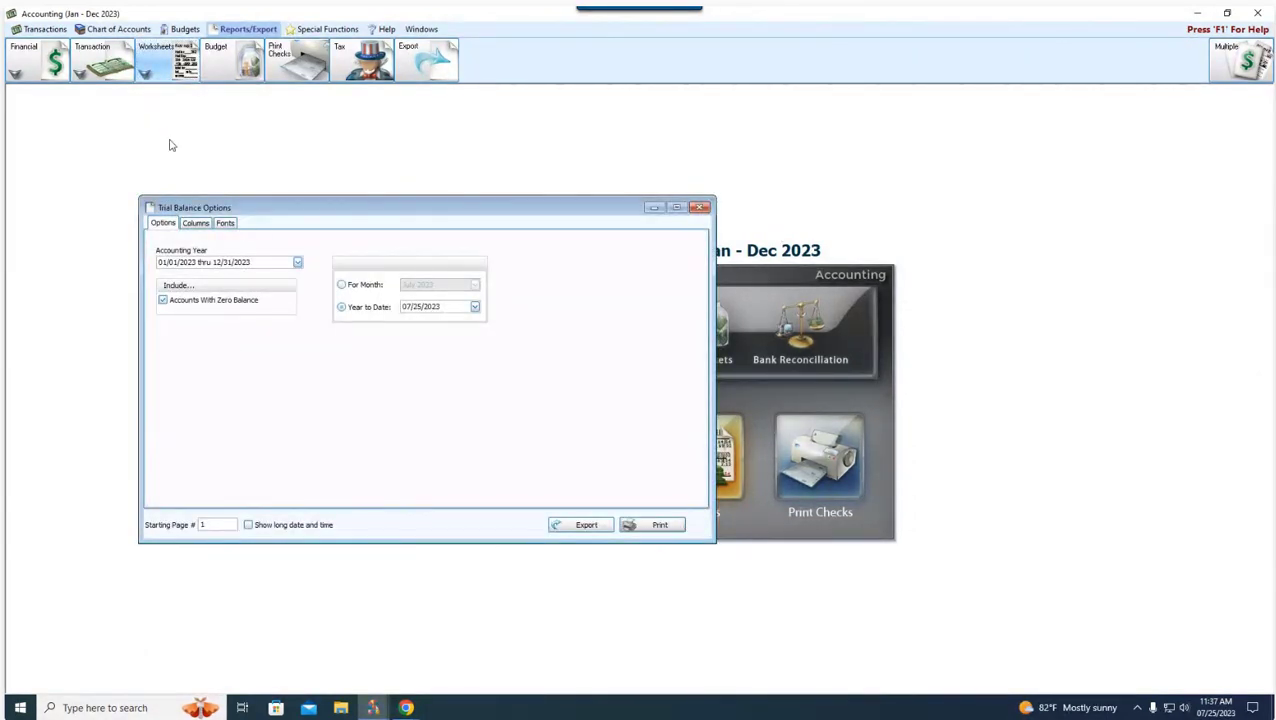
click(703, 208)
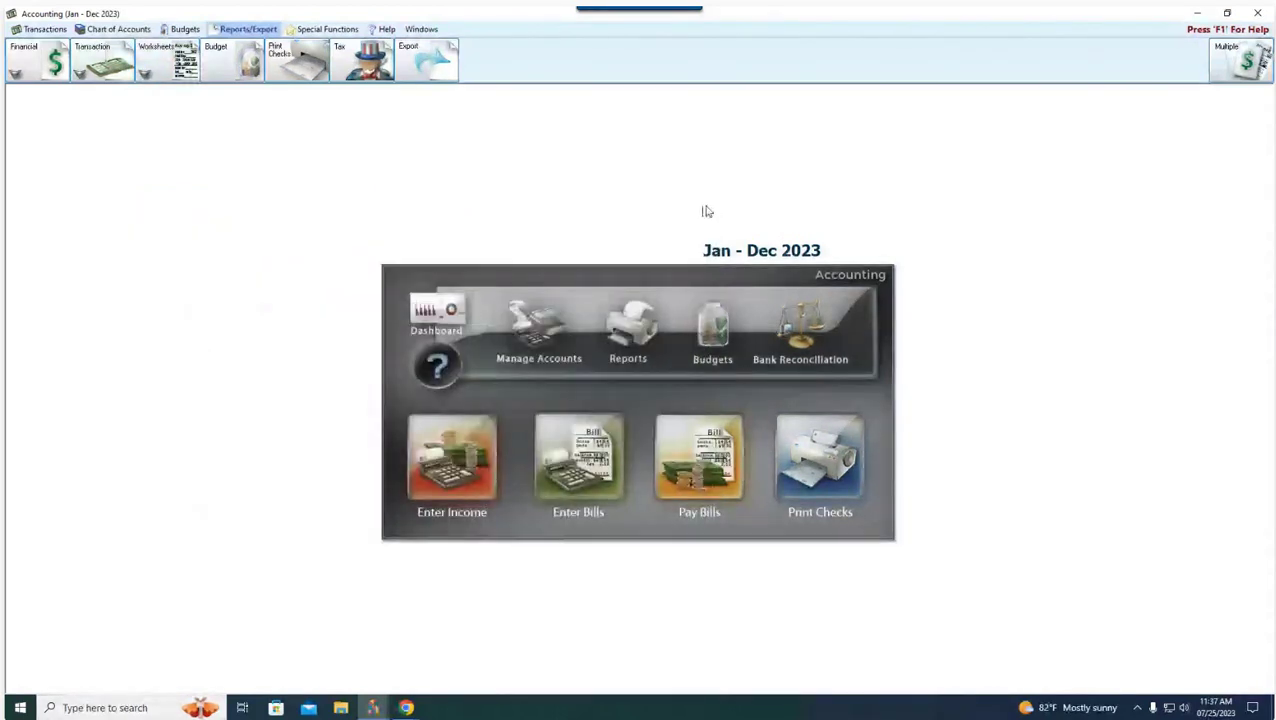
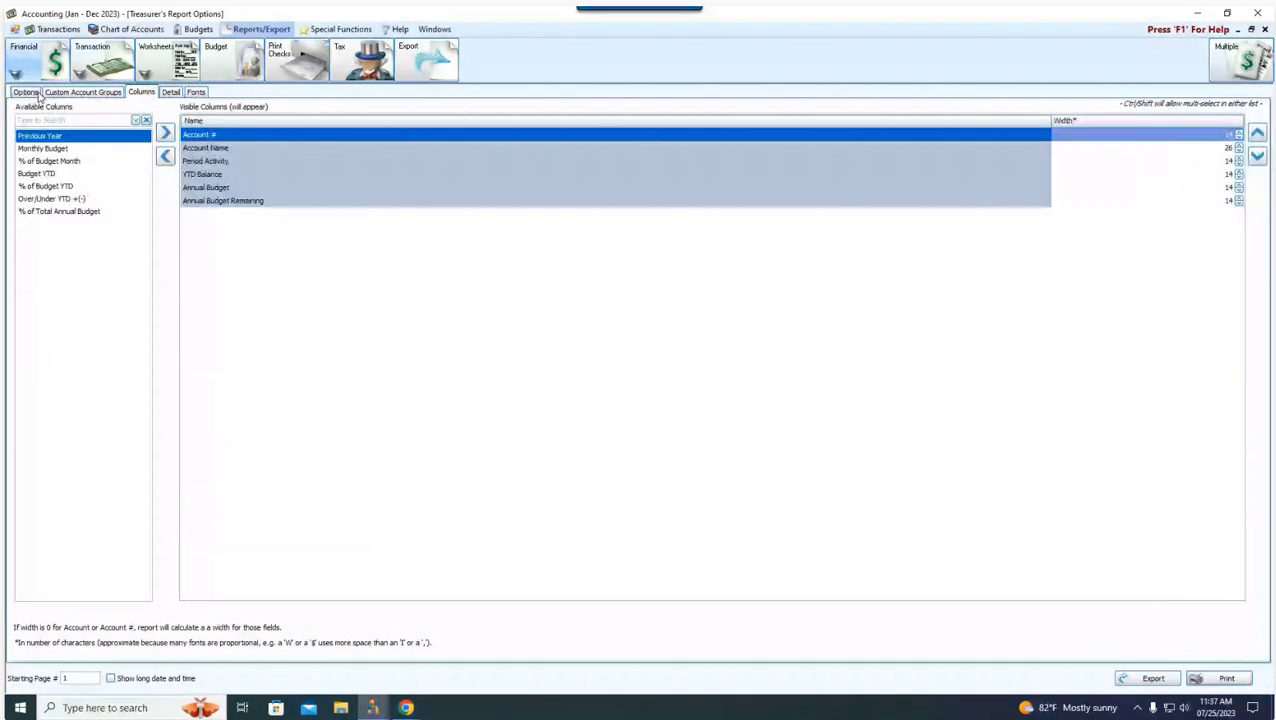
View the Treasurer's Report general options, including accounting year and report period, and close the report.
click(26, 93)
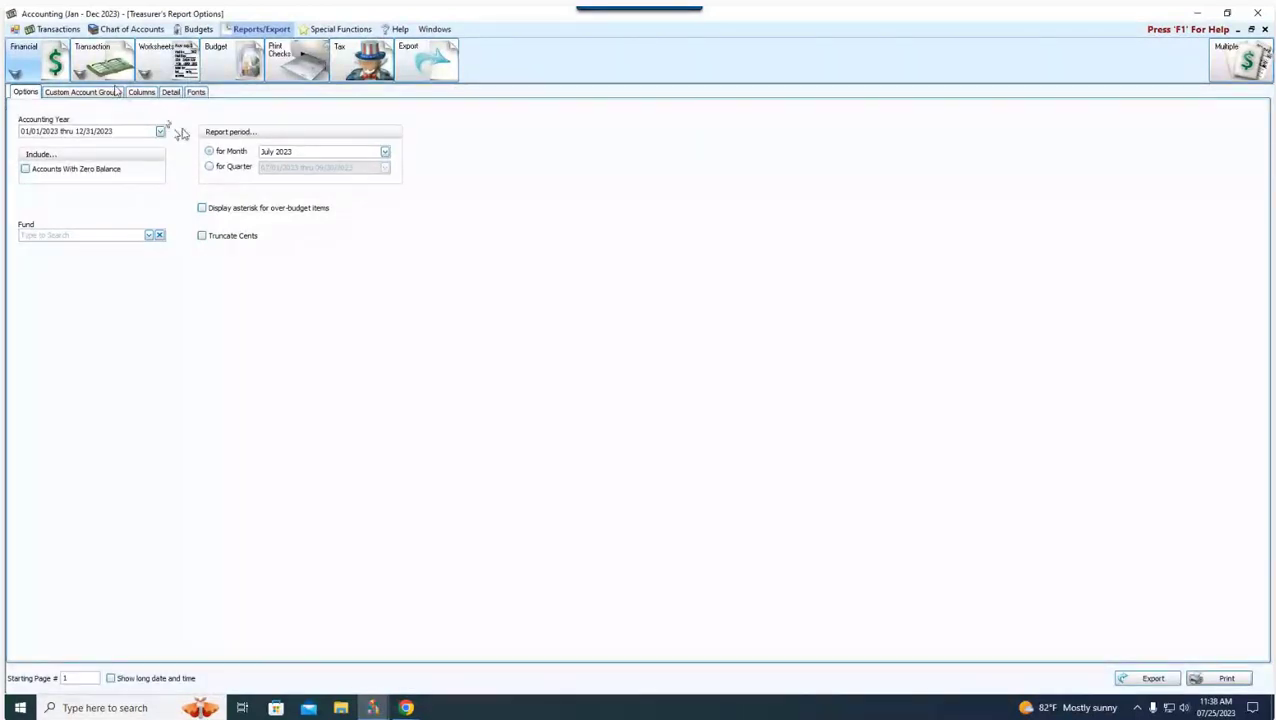
click(1264, 29)
Open the Transaction Journal report and remove Deposit Slip from its visible columns.
click(100, 62)
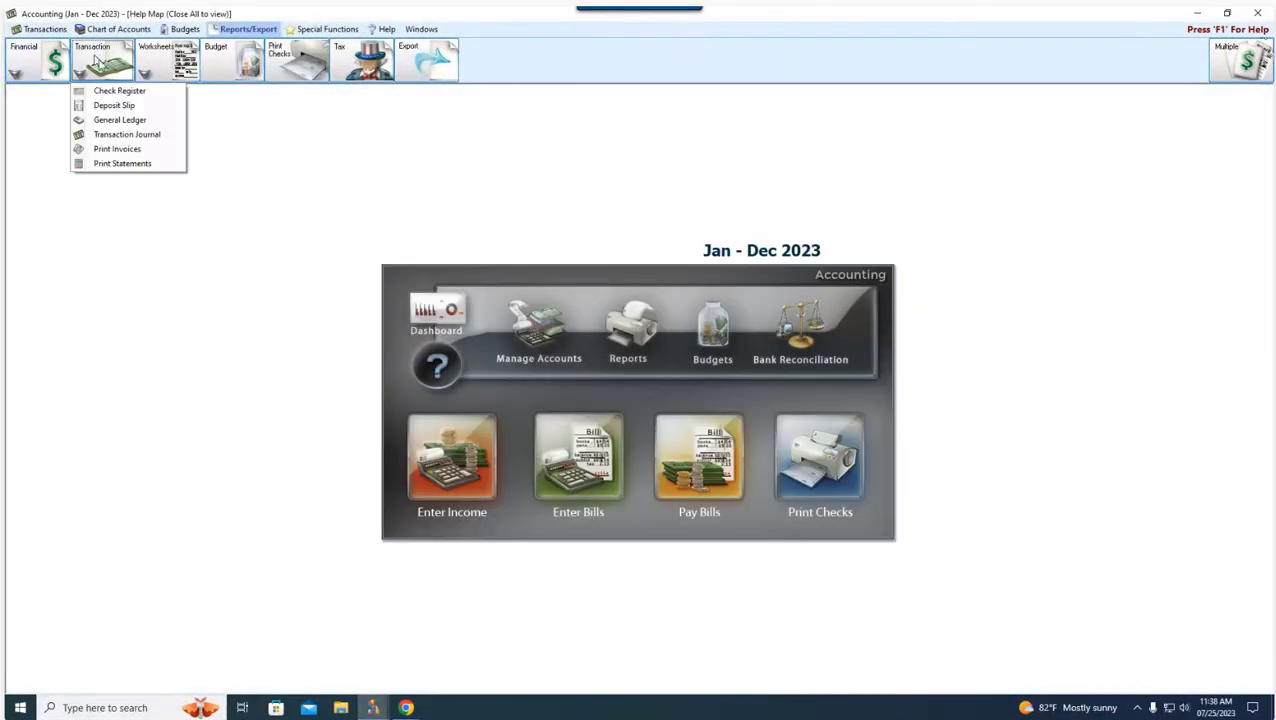
click(143, 134)
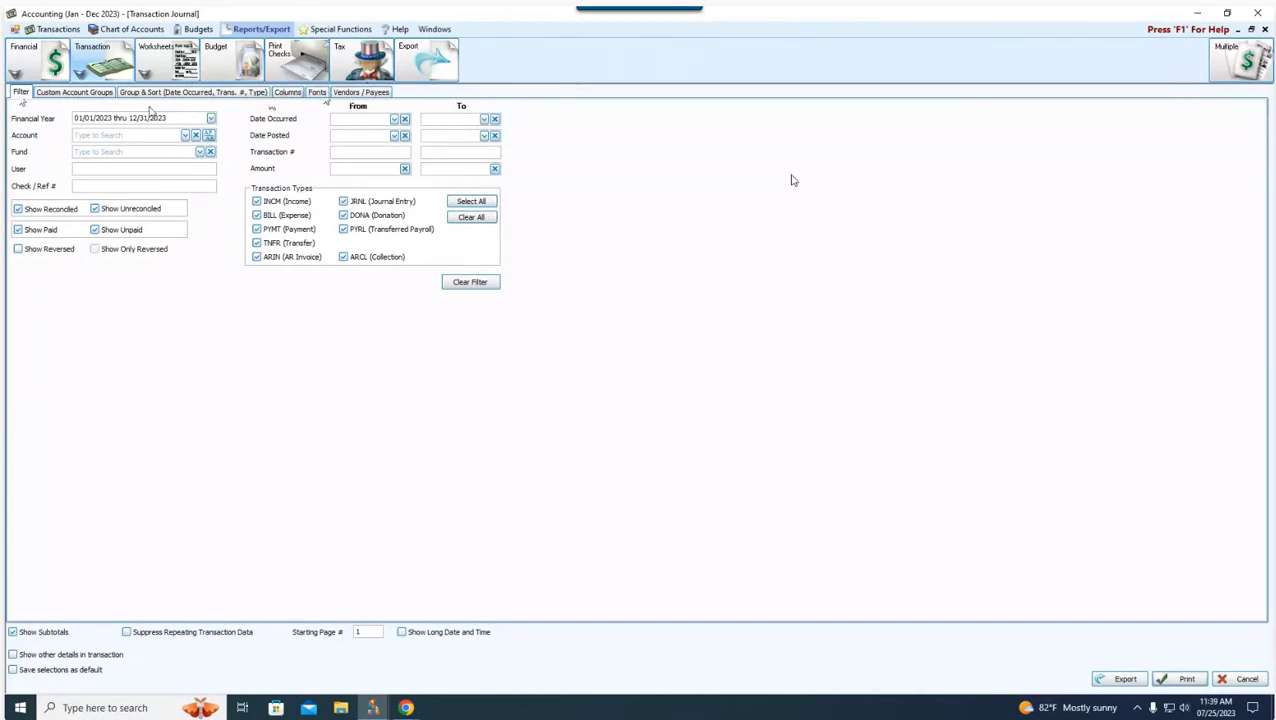
click(285, 93)
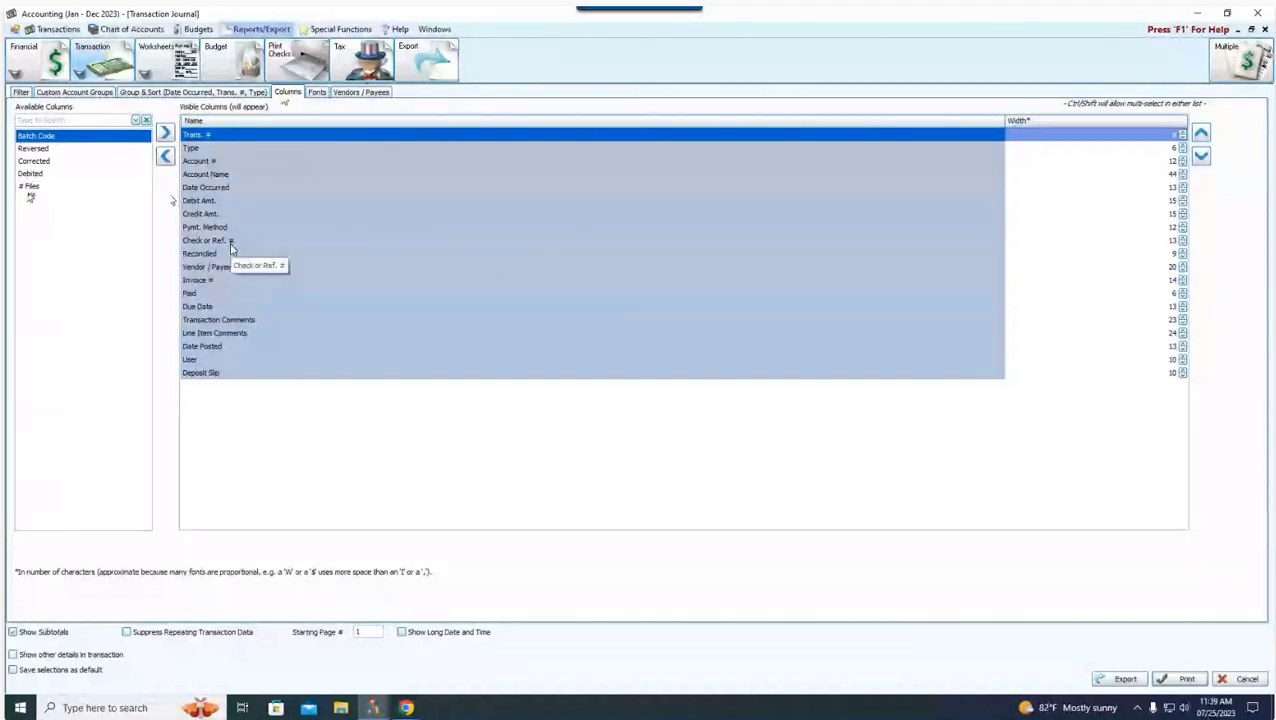
click(203, 374)
double_click(205, 374)
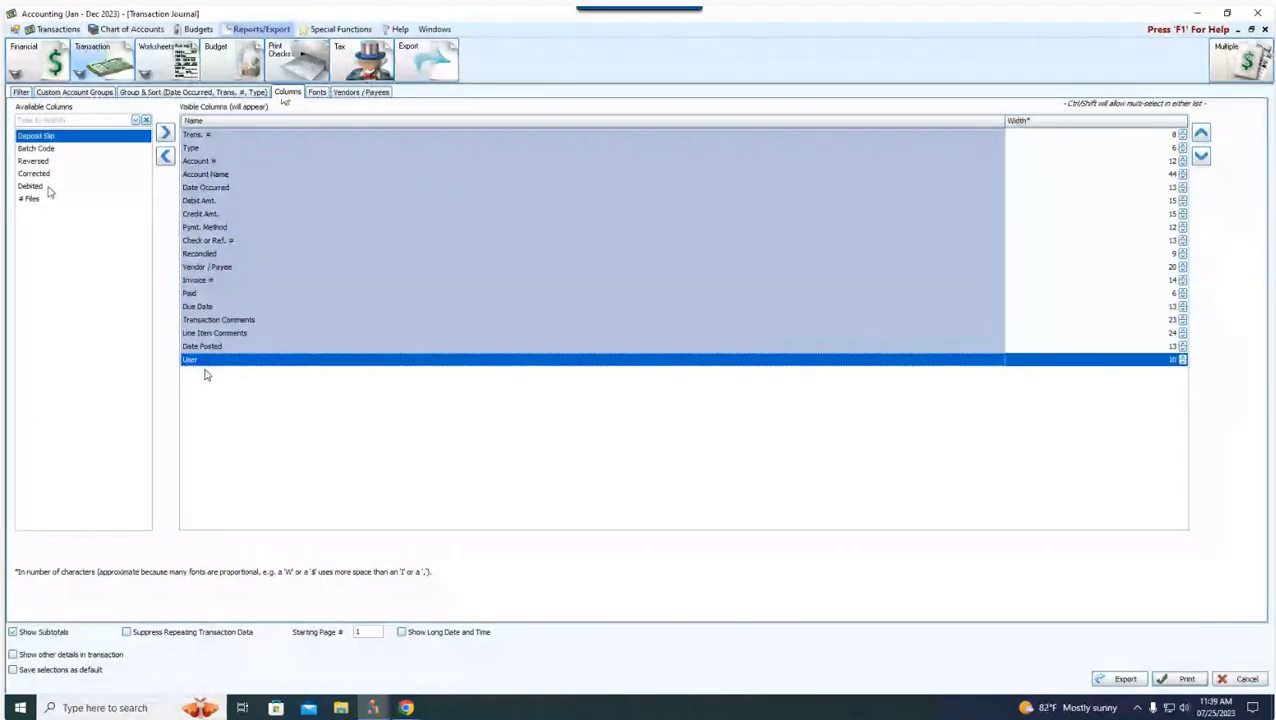
click(205, 254)
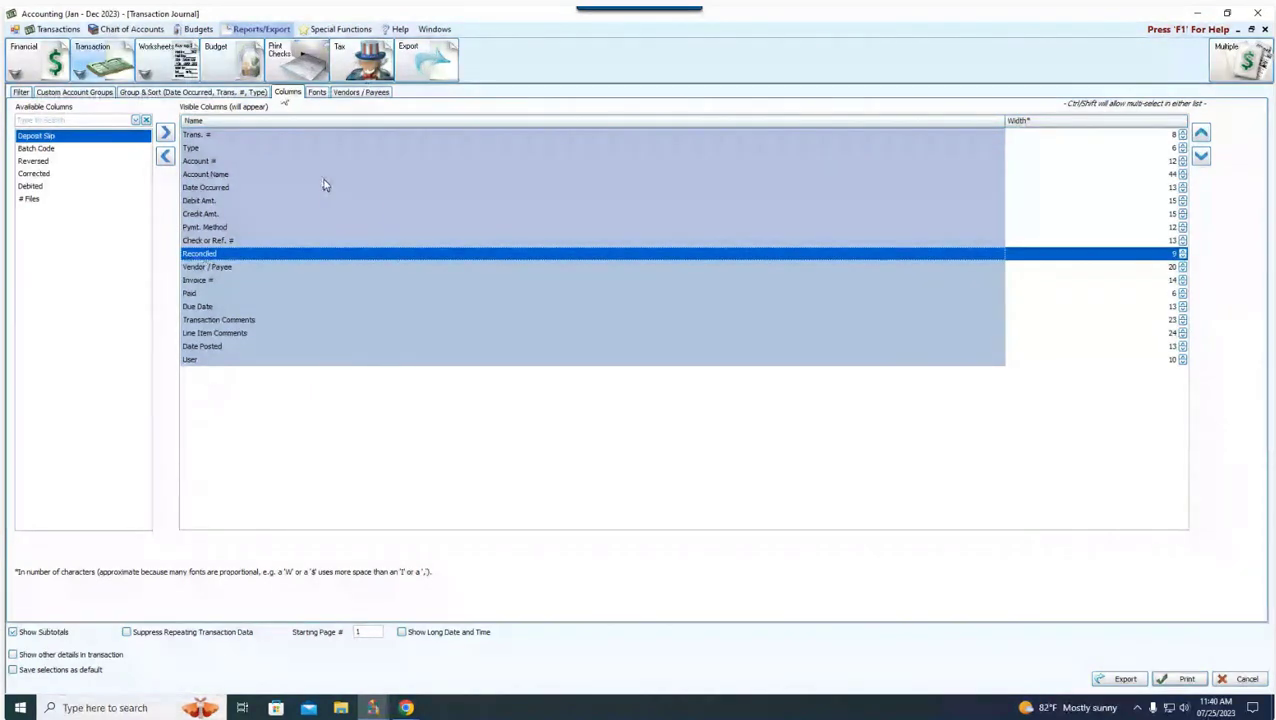
Review the Transaction Journal's grouping and sorting fields, and close the report.
click(201, 93)
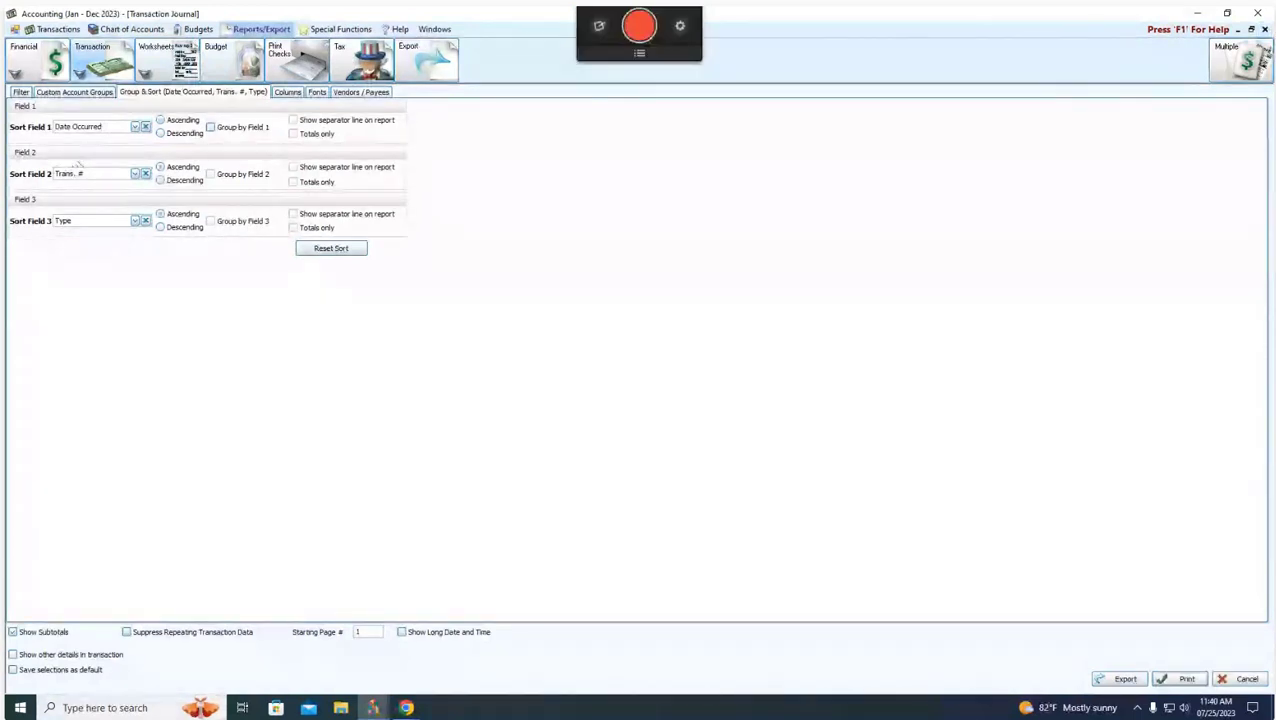
click(1265, 29)
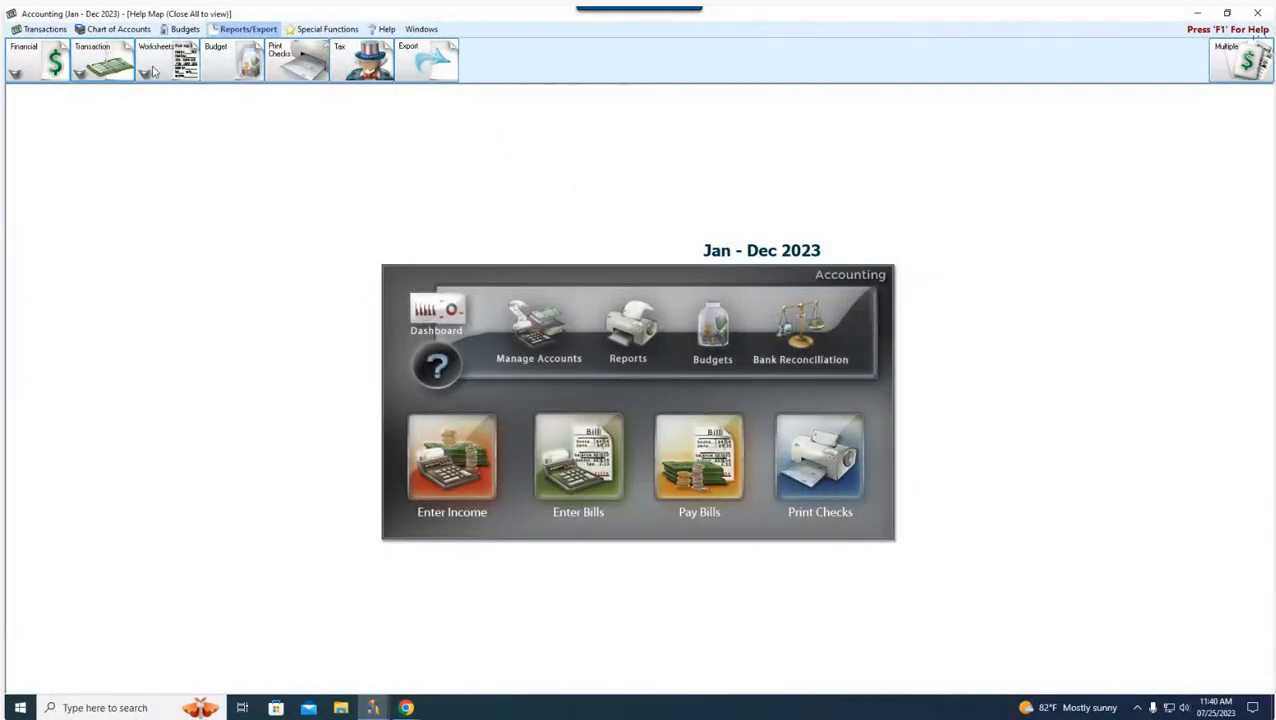
Open the Deposit Slip options, review the date, account and bank information settings, and close them.
click(80, 72)
click(112, 88)
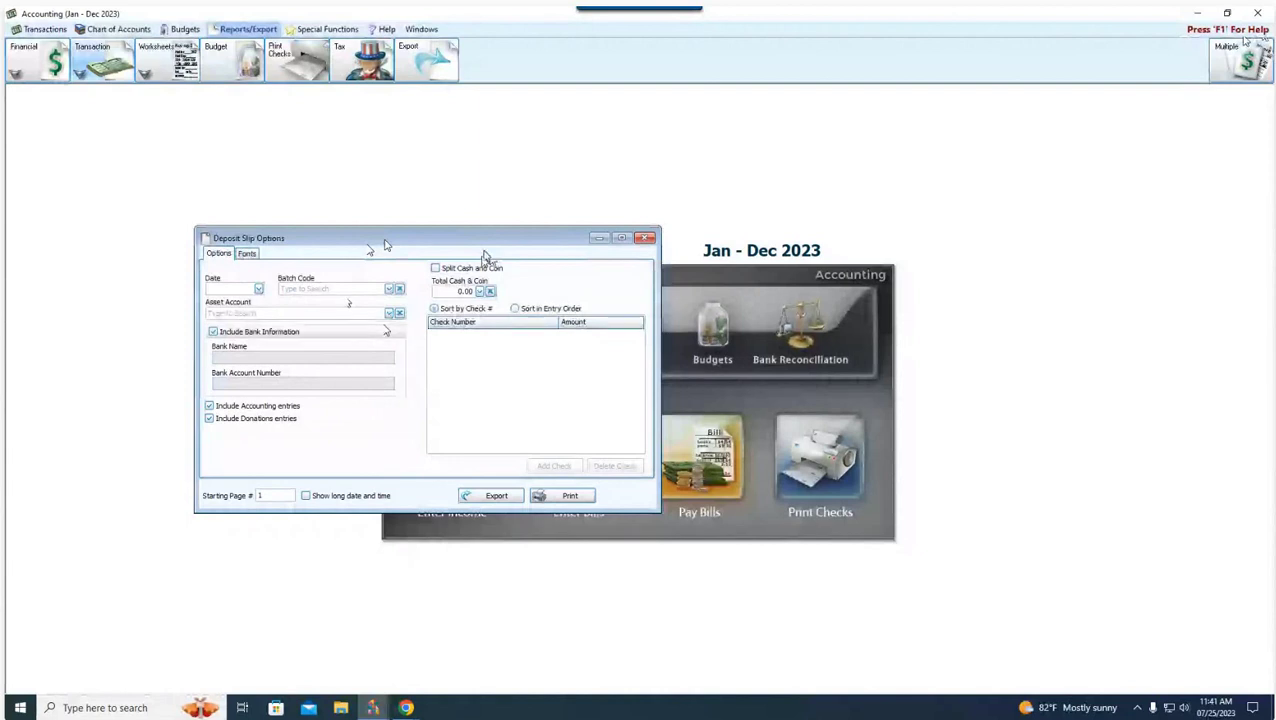
click(645, 239)
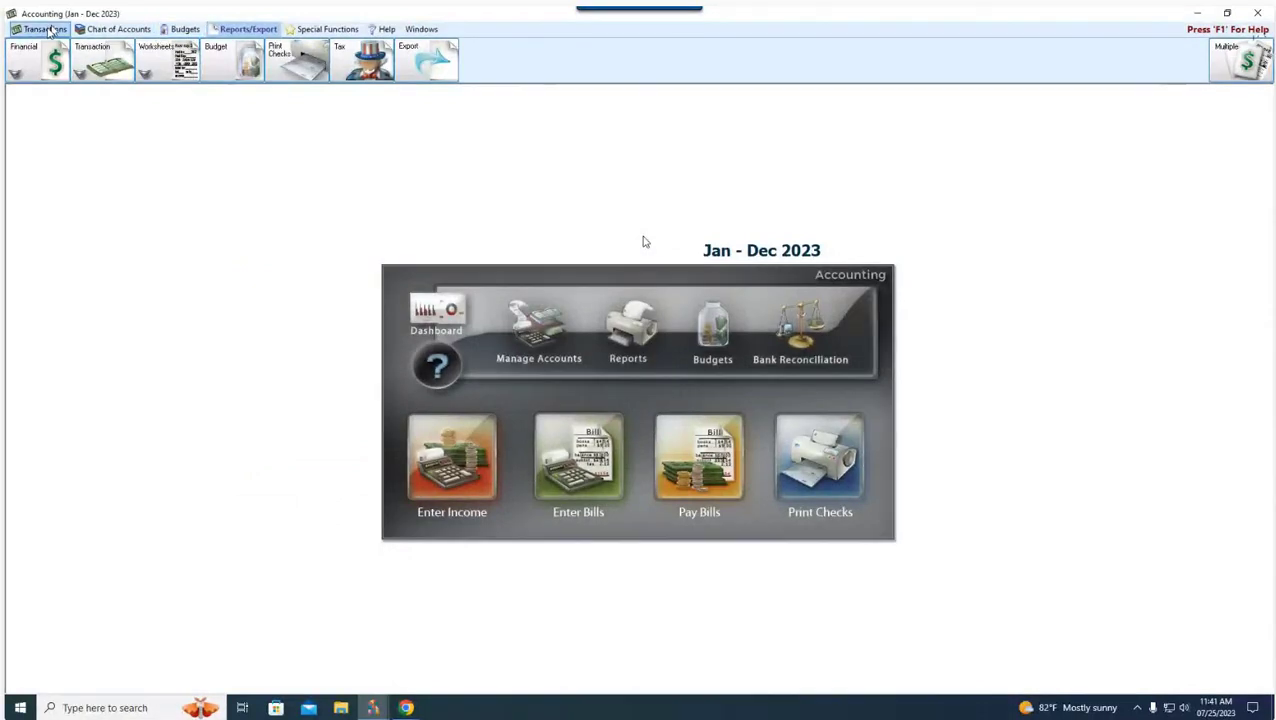
View the Fund Activity Report options, including accounting year and format, and close the report.
click(35, 57)
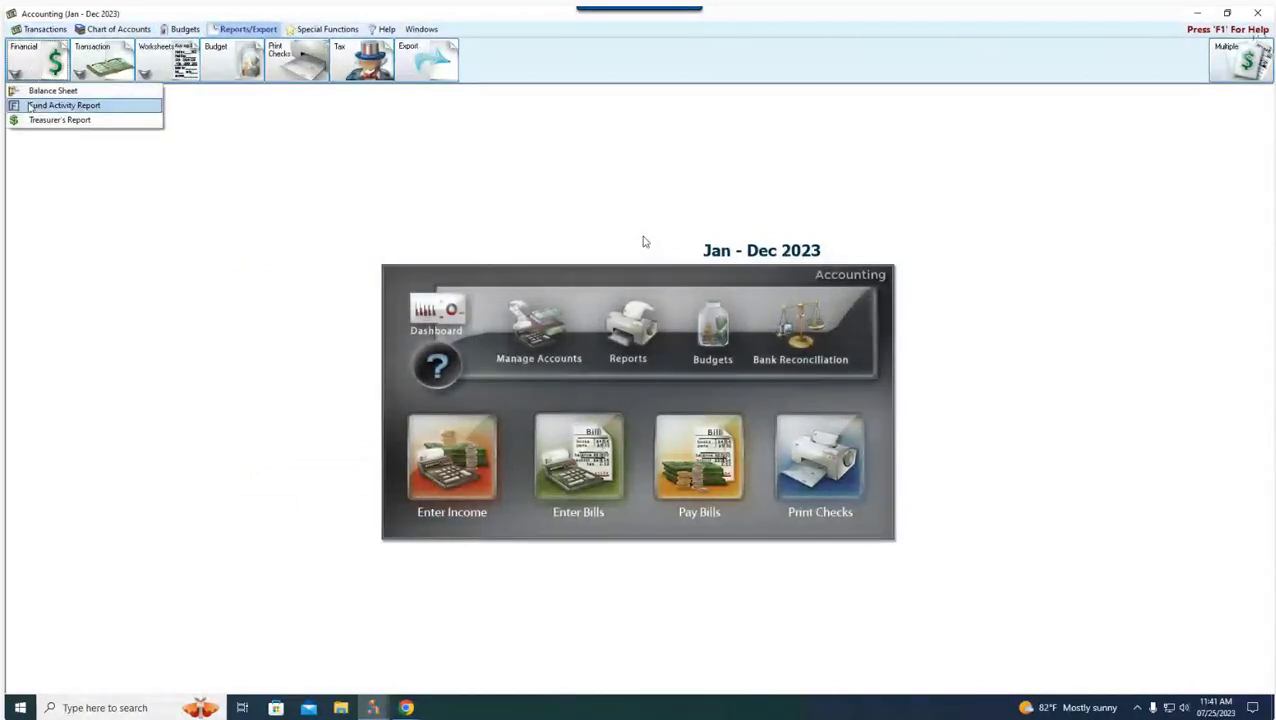
click(64, 105)
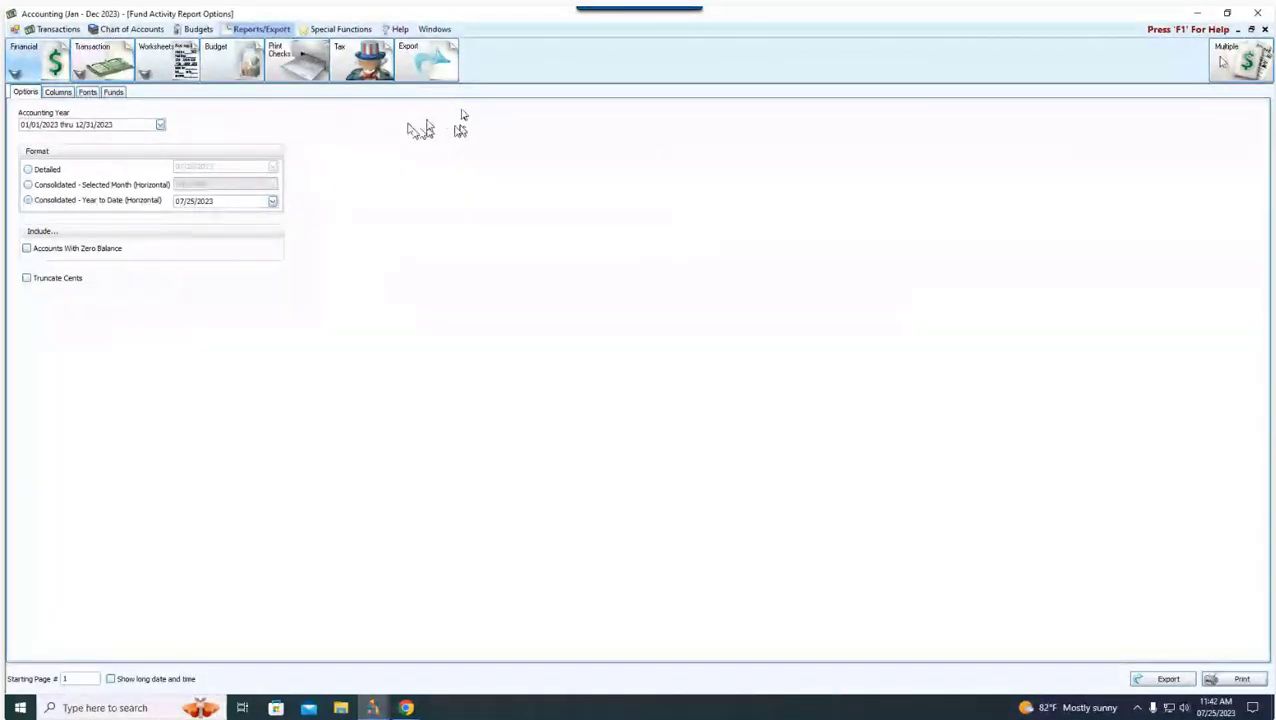
key(Escape)
Open the Transaction Journal report and limit its transaction types to DONA (Donation) only.
click(113, 66)
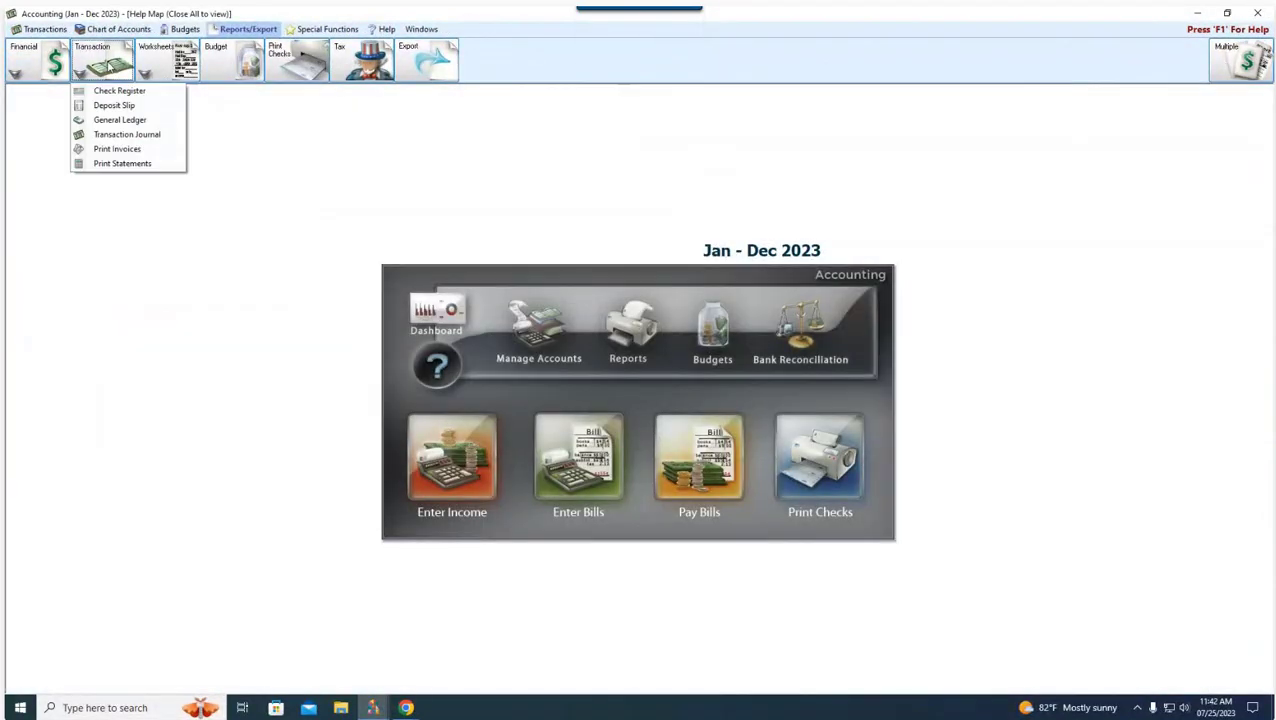
click(113, 133)
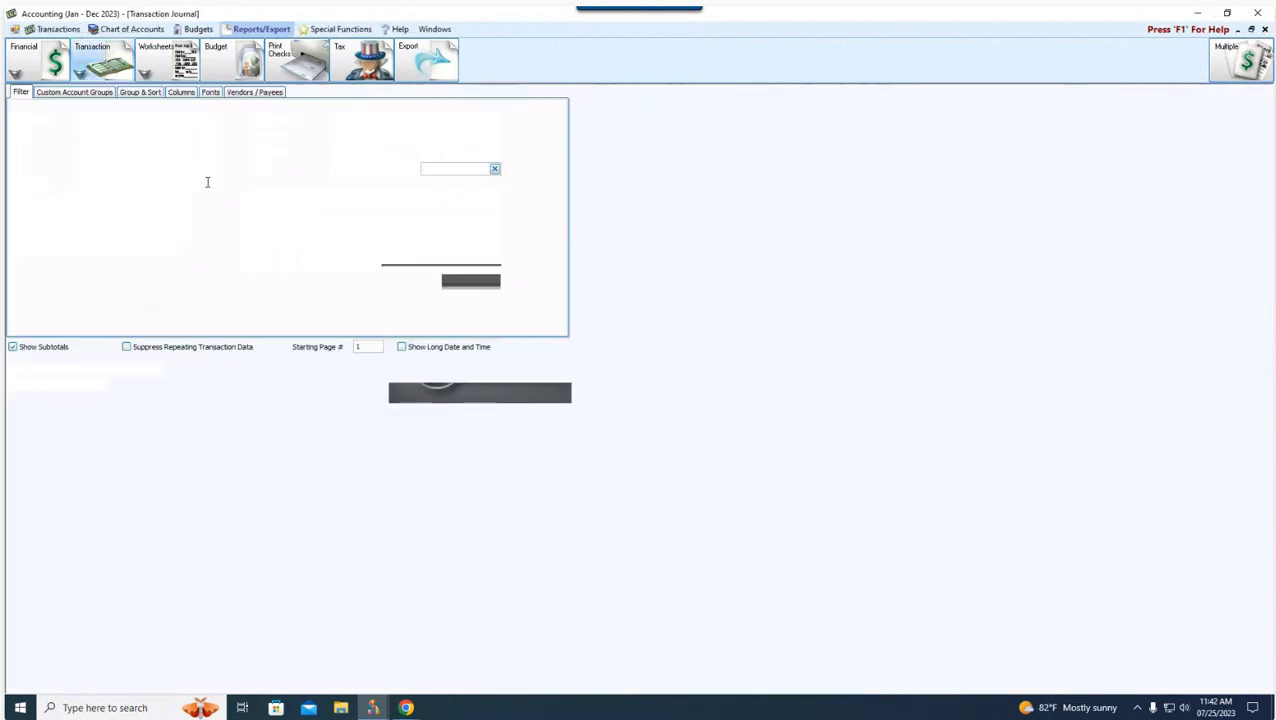
click(156, 93)
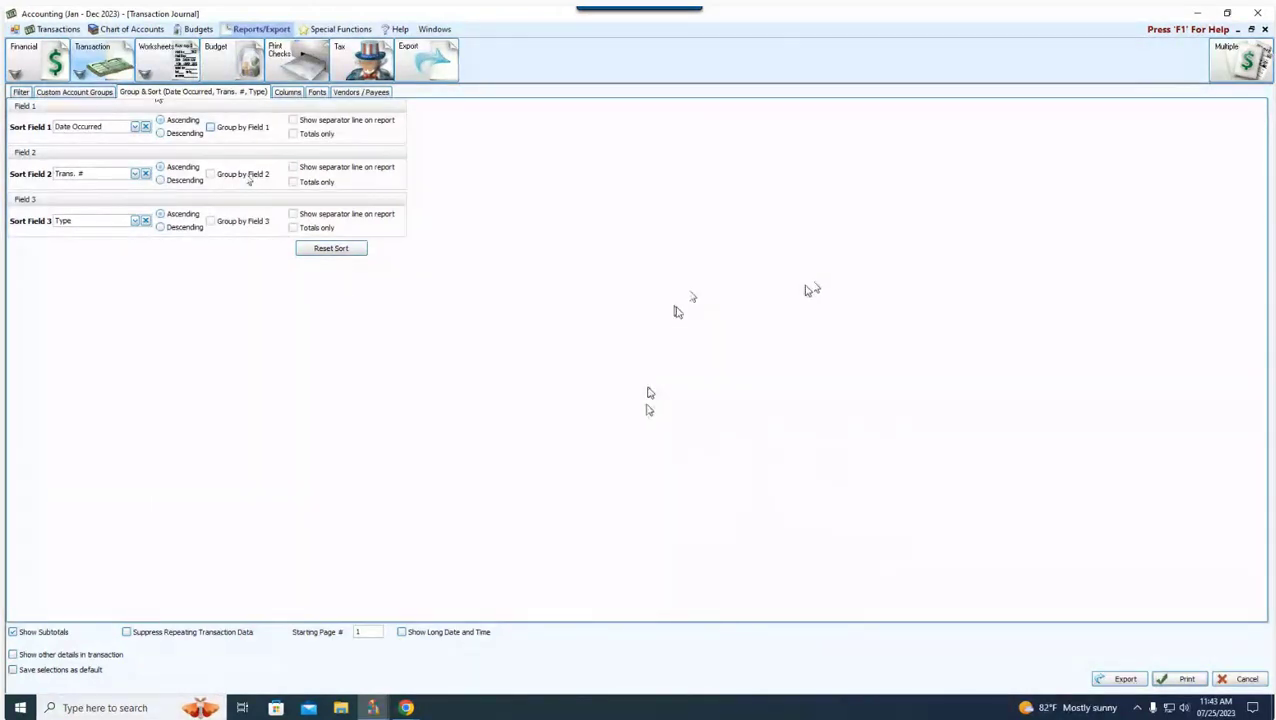
click(22, 93)
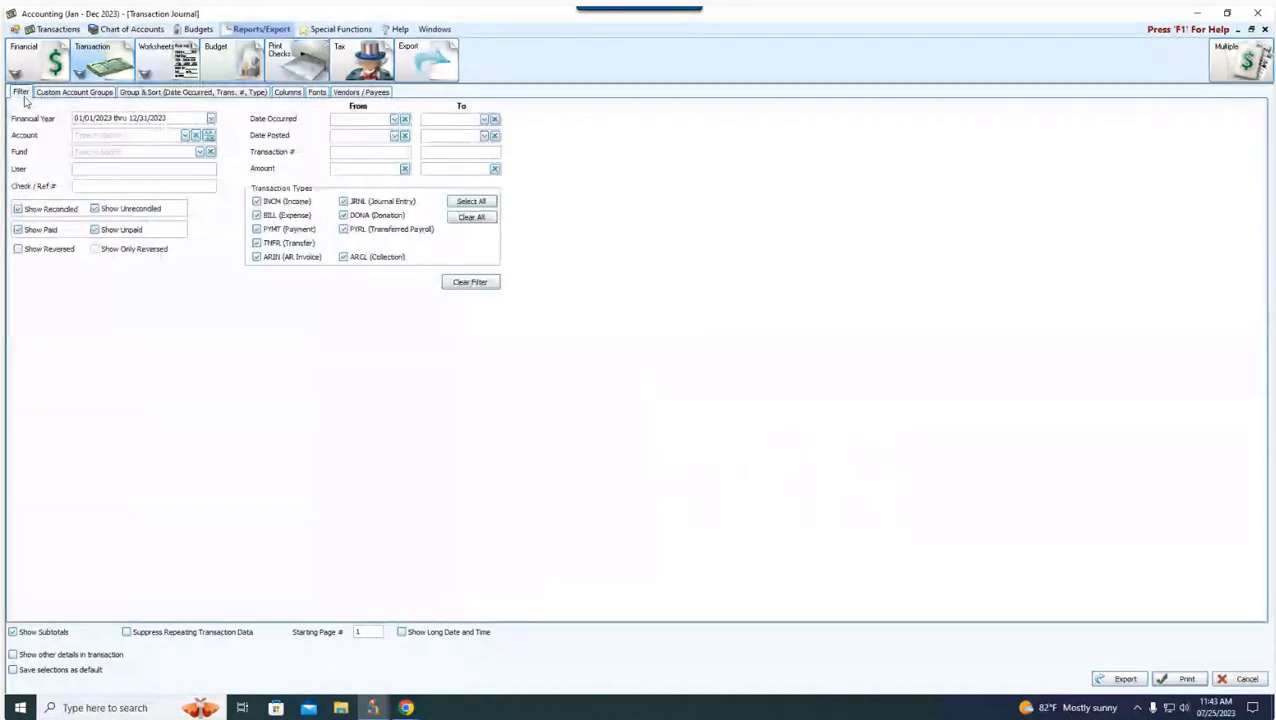
click(471, 217)
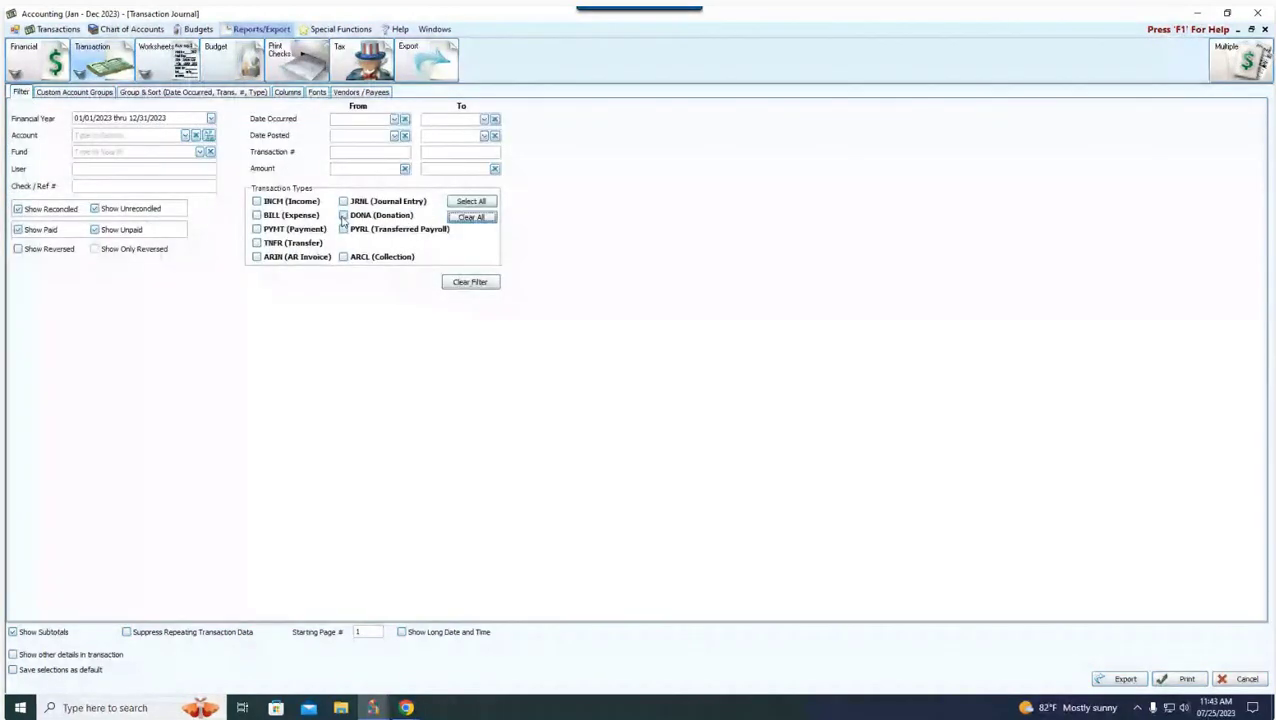
click(344, 215)
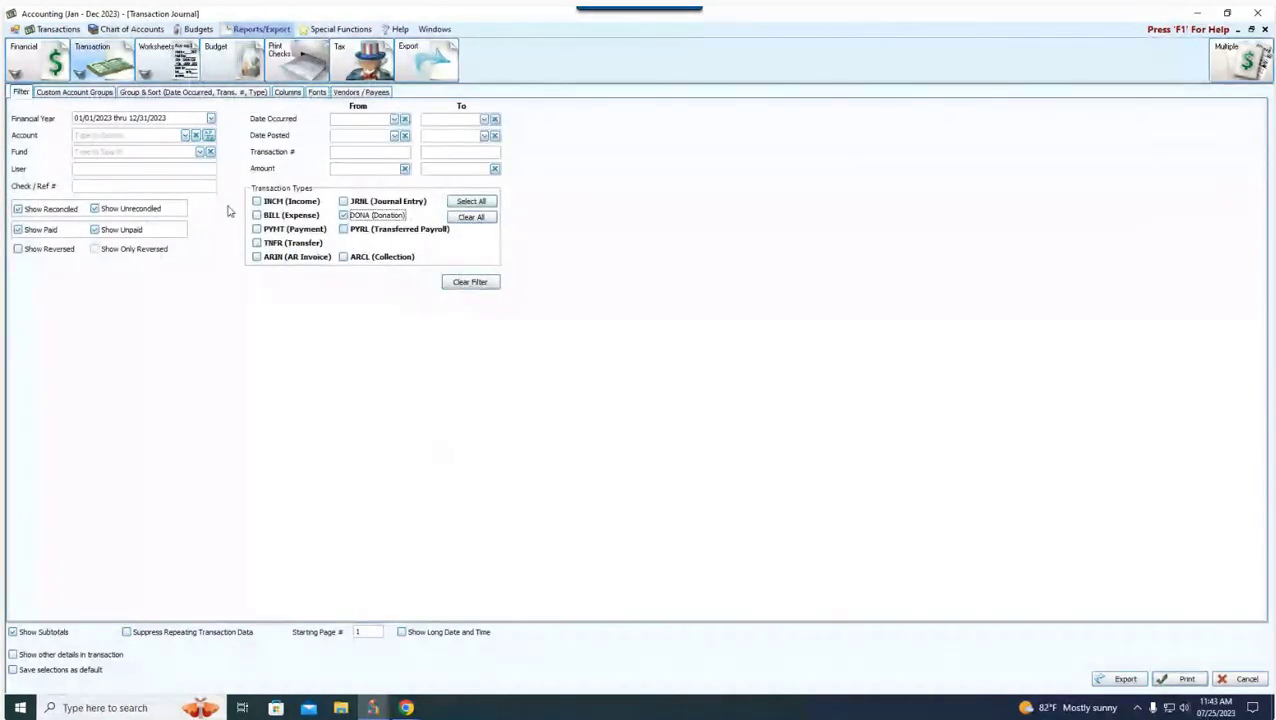
Group the Transaction Journal by Date Occurred with totals only, preview the report, and close the preview.
click(180, 92)
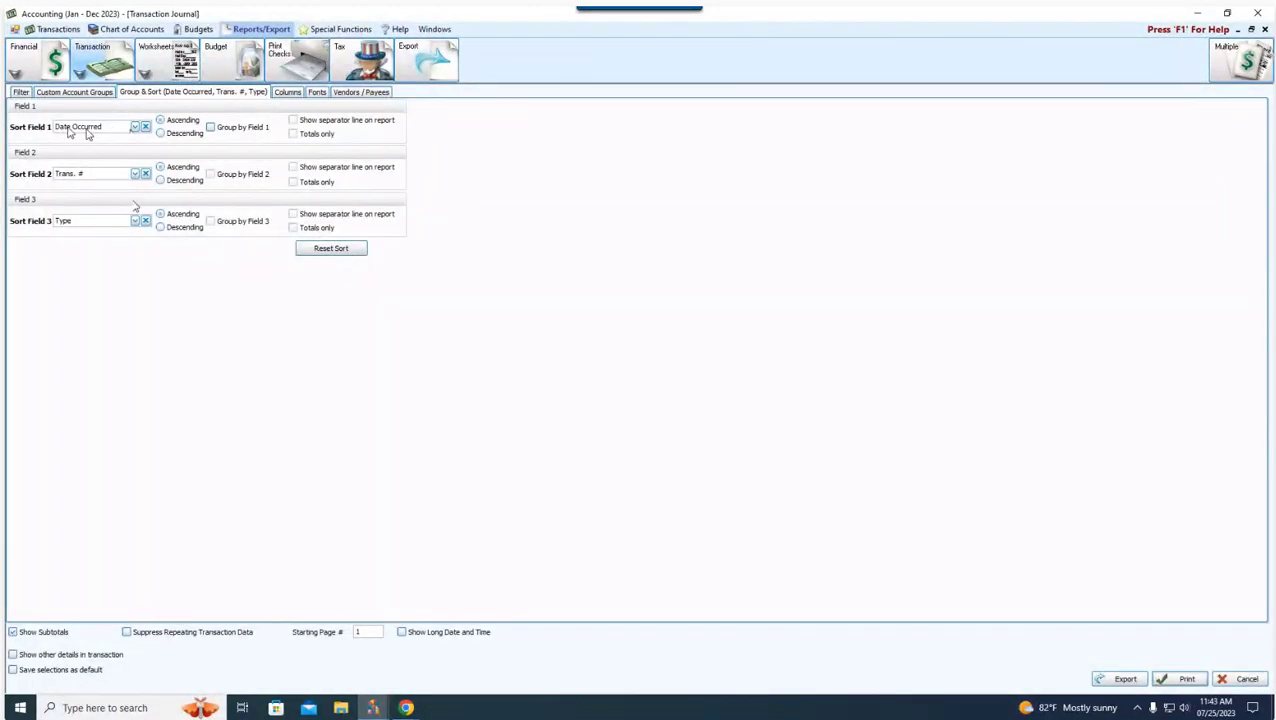
click(211, 127)
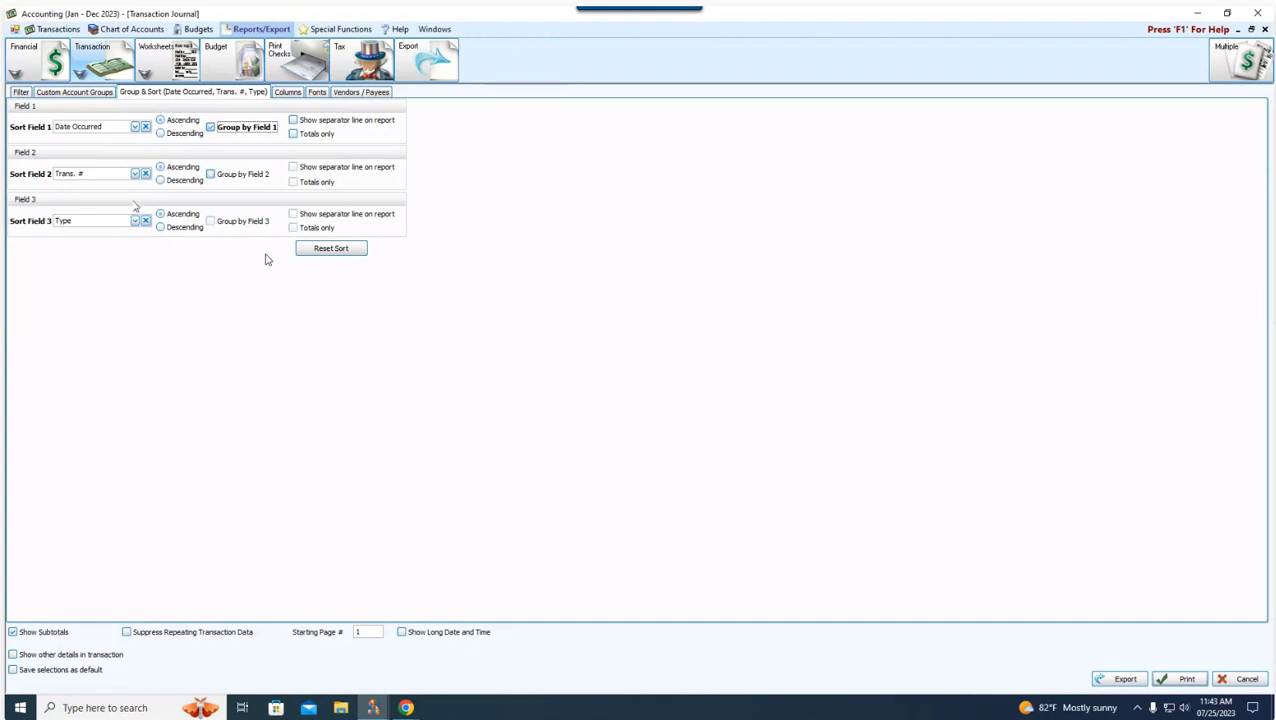
click(294, 134)
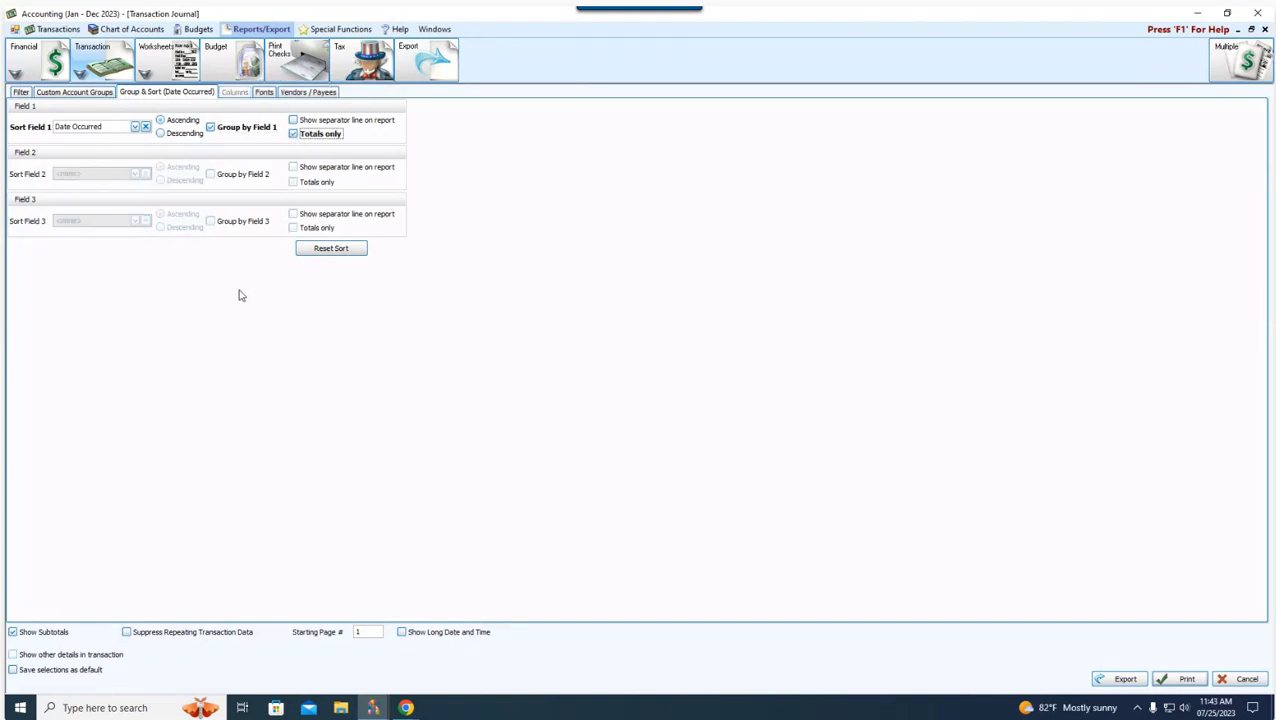
click(1177, 681)
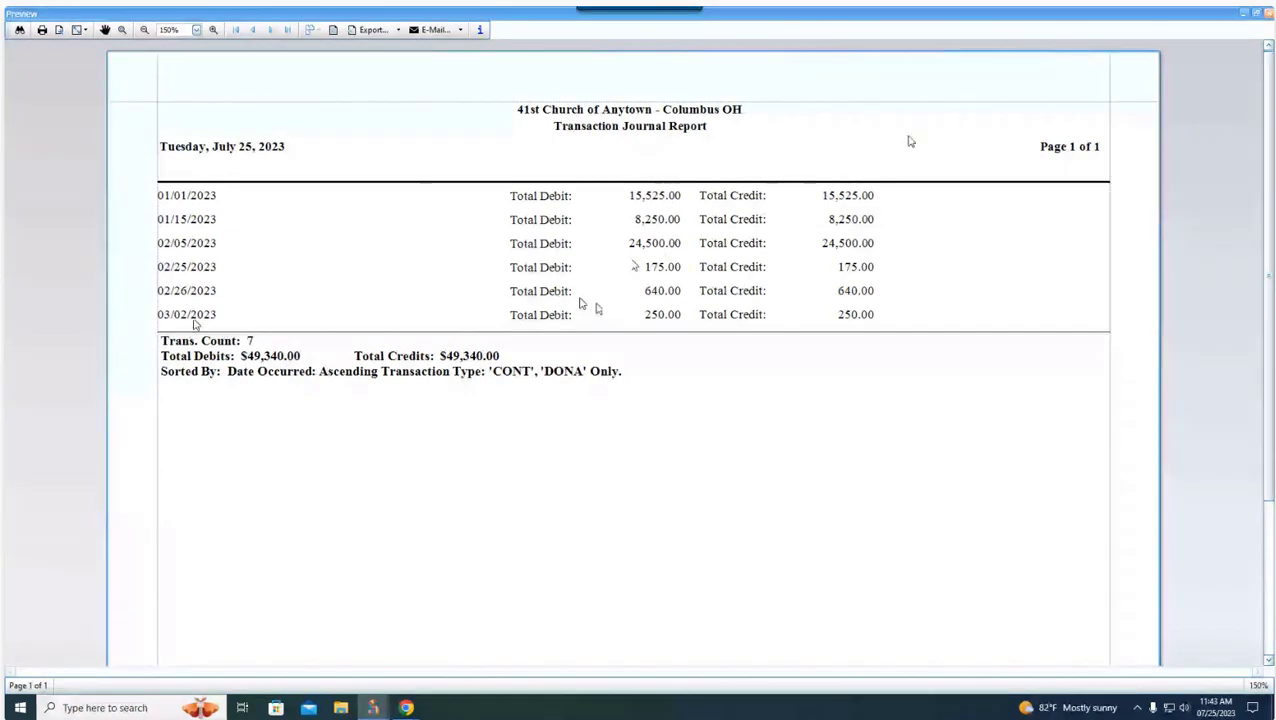
key(Escape)
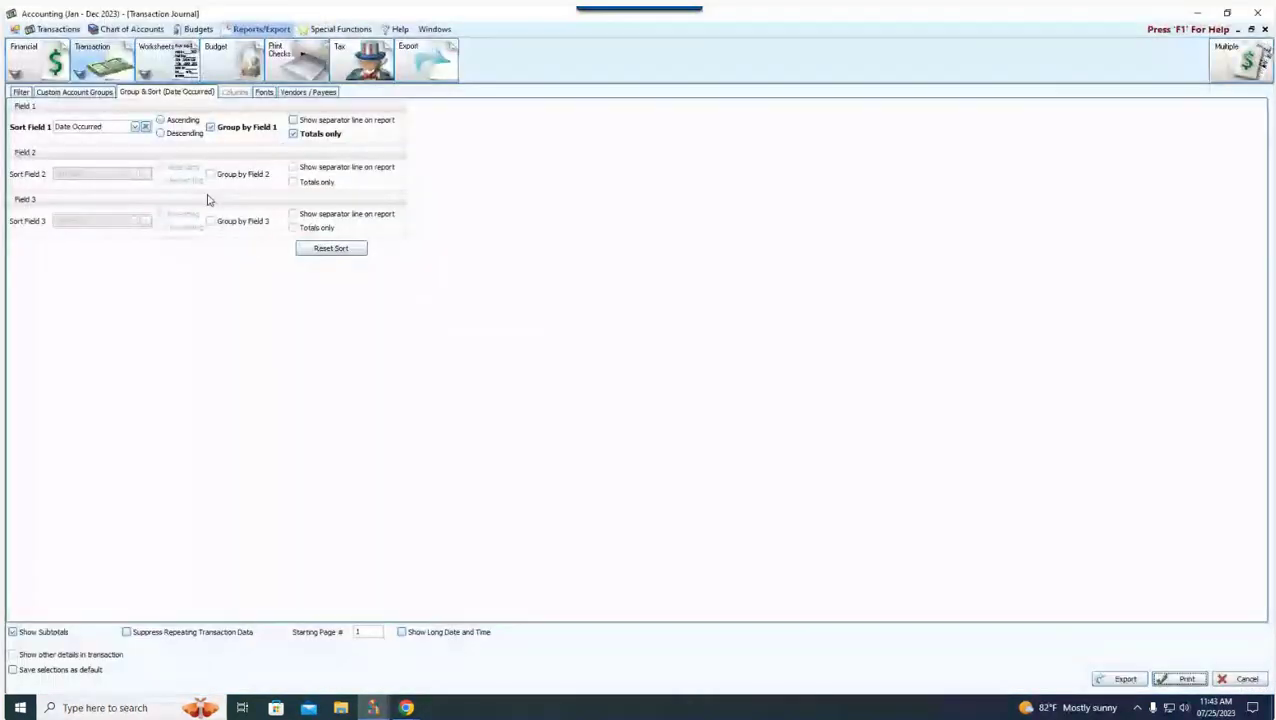
Turn off totals only for the Date Occurred grouping, preview the detailed Transaction Journal, and close the preview.
click(293, 134)
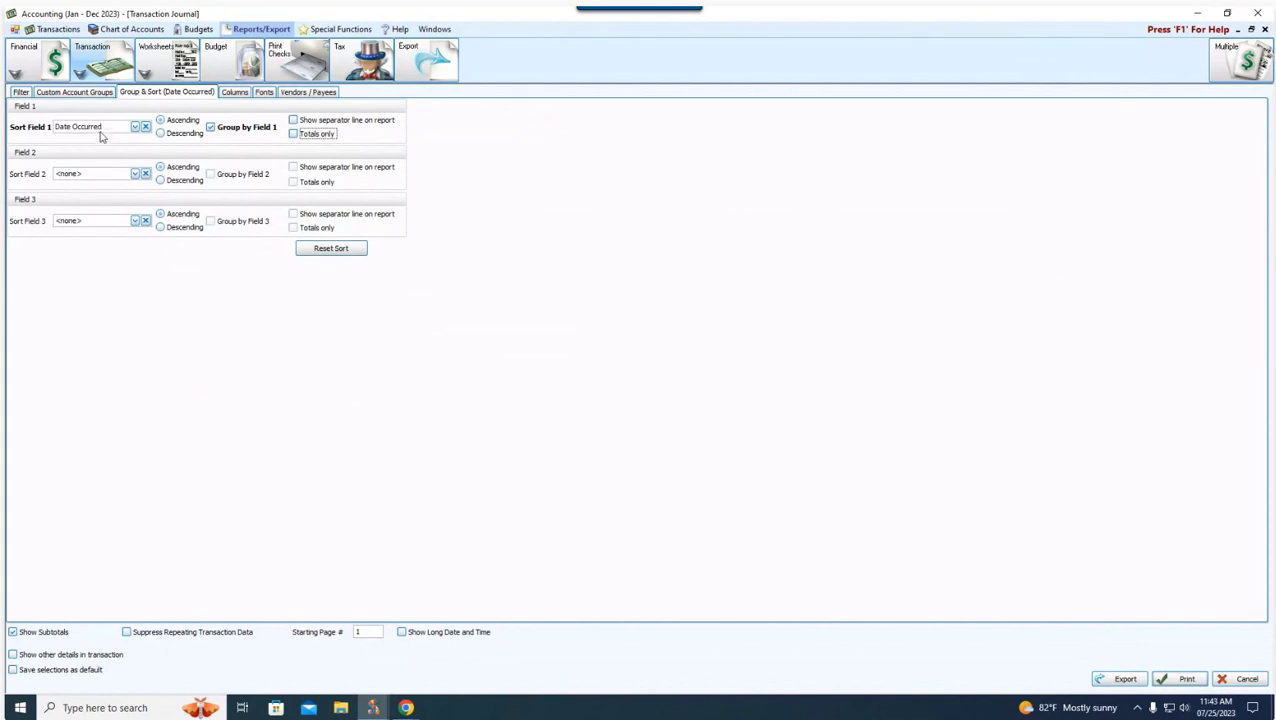
click(1199, 681)
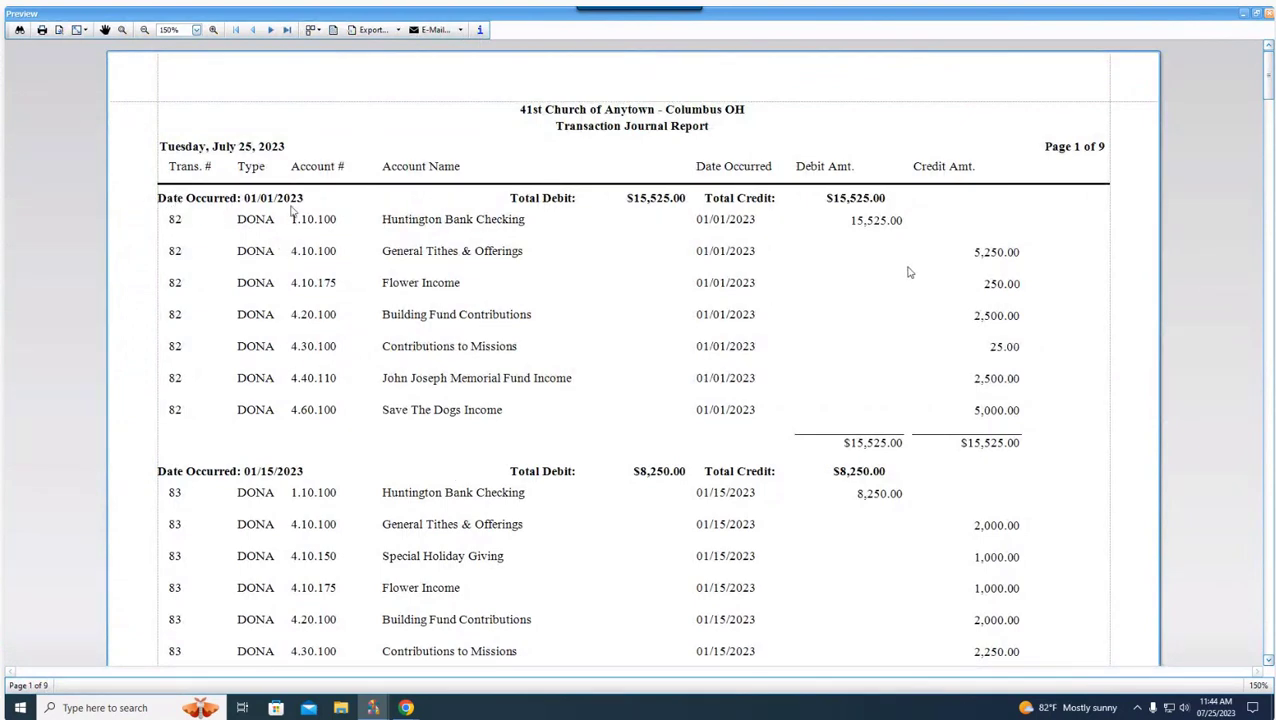
scroll(966, 411, down, 3)
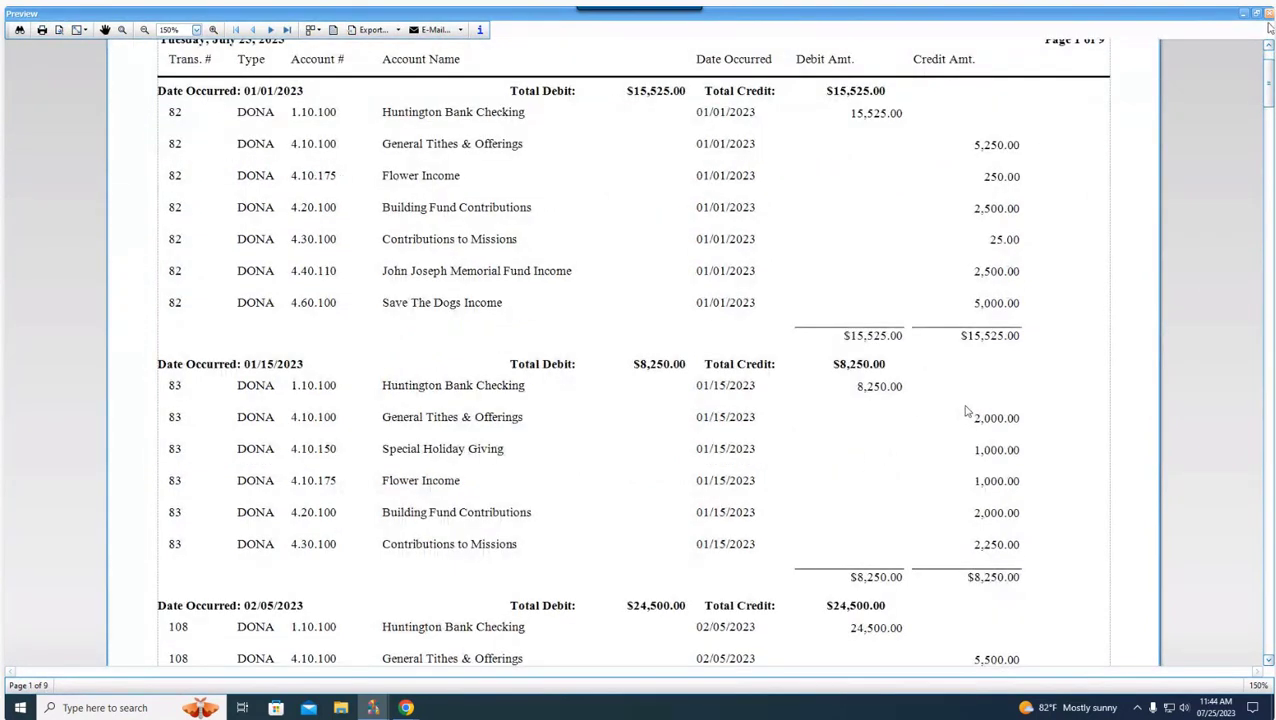
key(Escape)
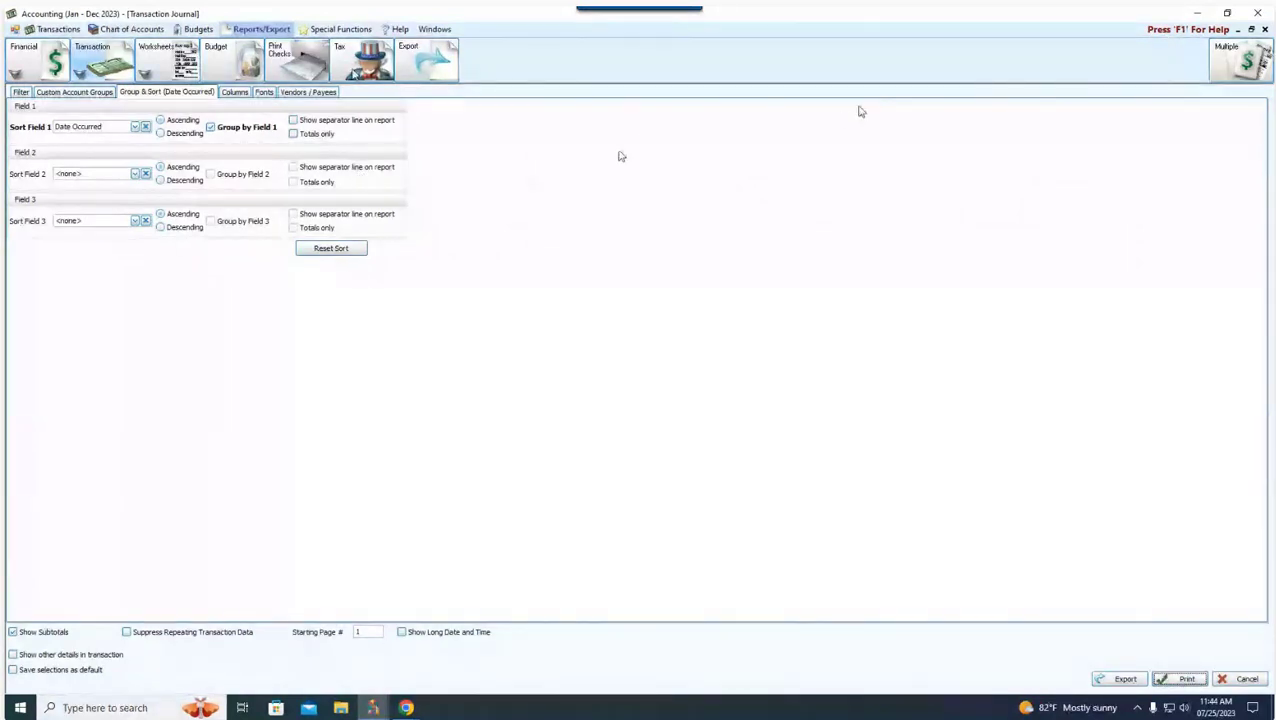
Review the Transaction Journal's donation filter and available columns, and close the report.
click(15, 93)
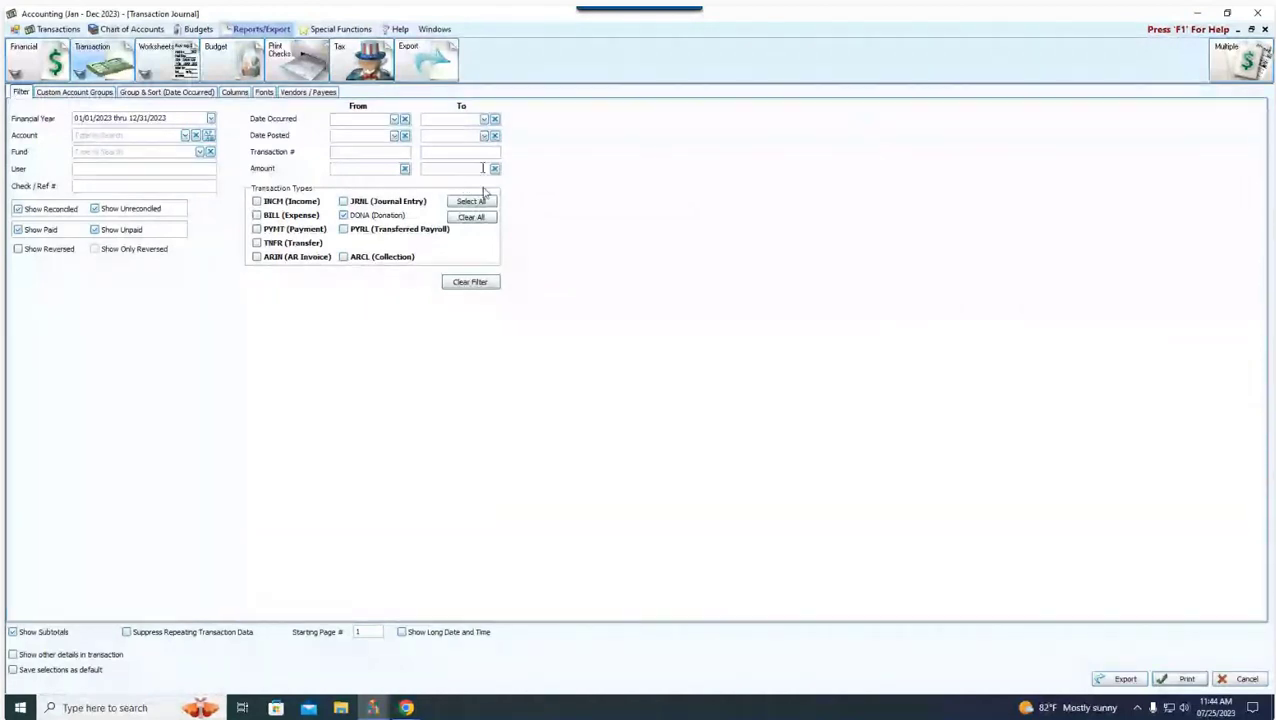
click(234, 91)
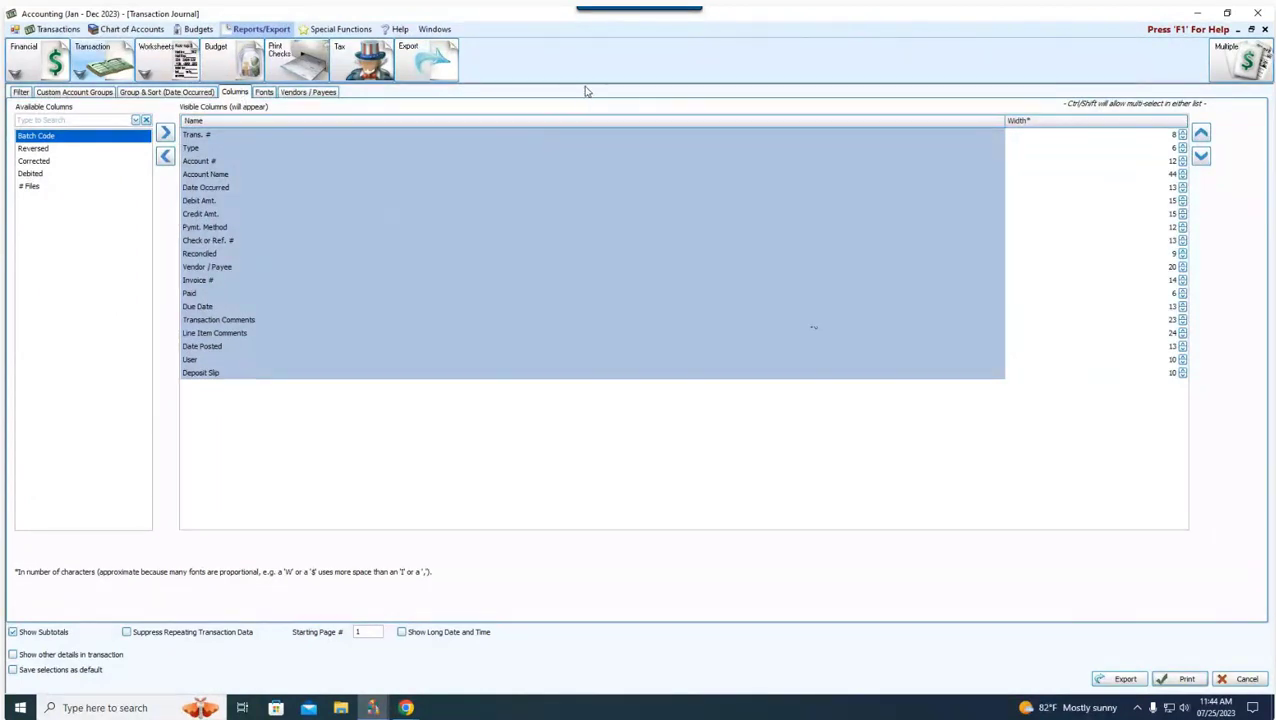
click(21, 92)
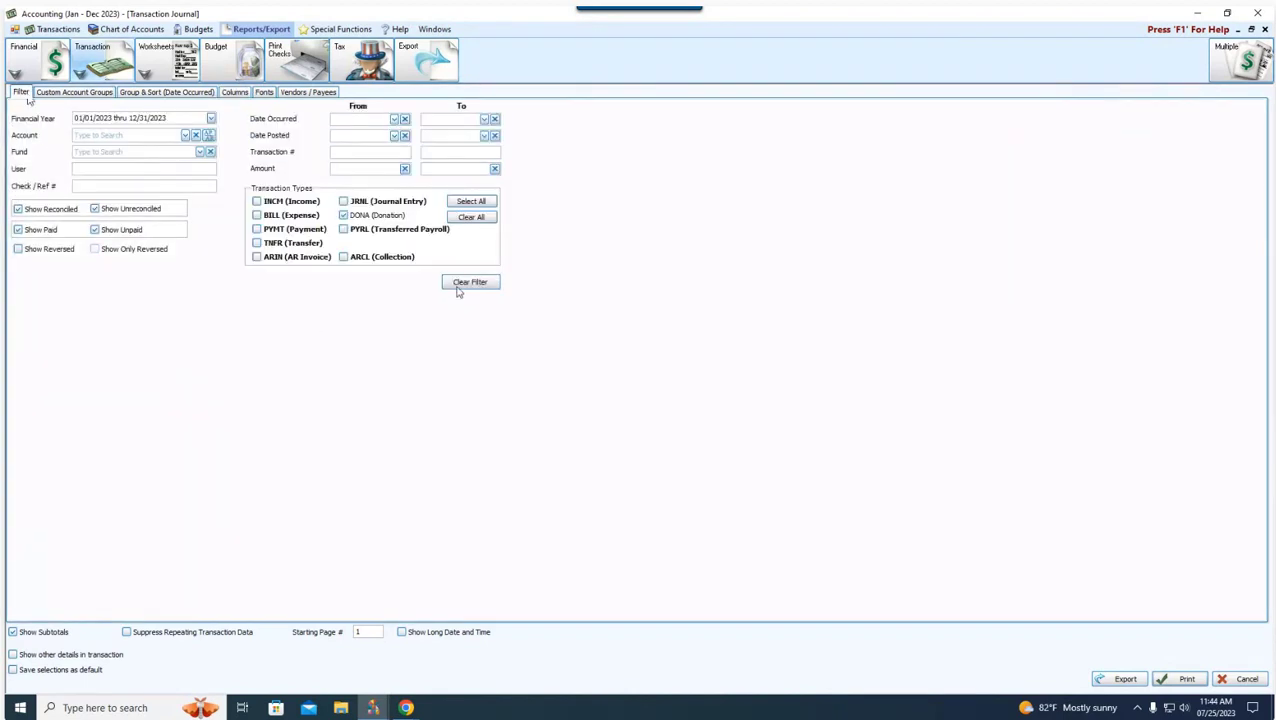
click(343, 216)
click(343, 217)
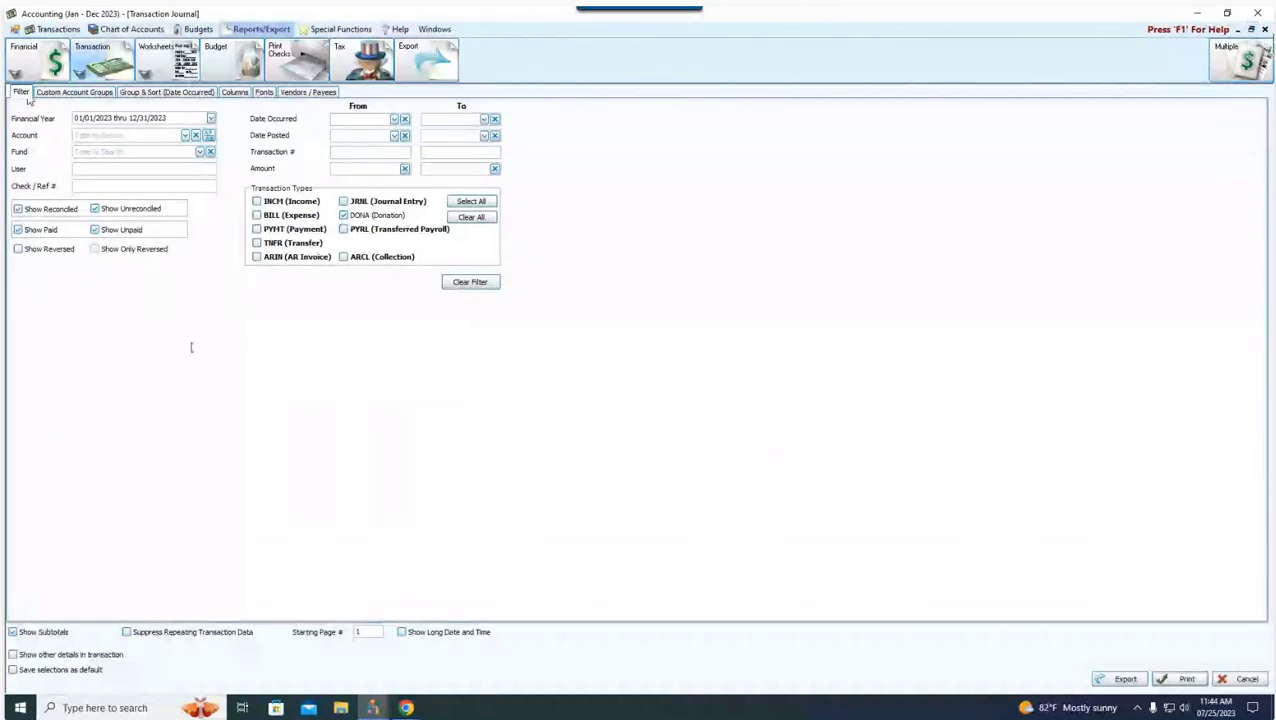
key(Escape)
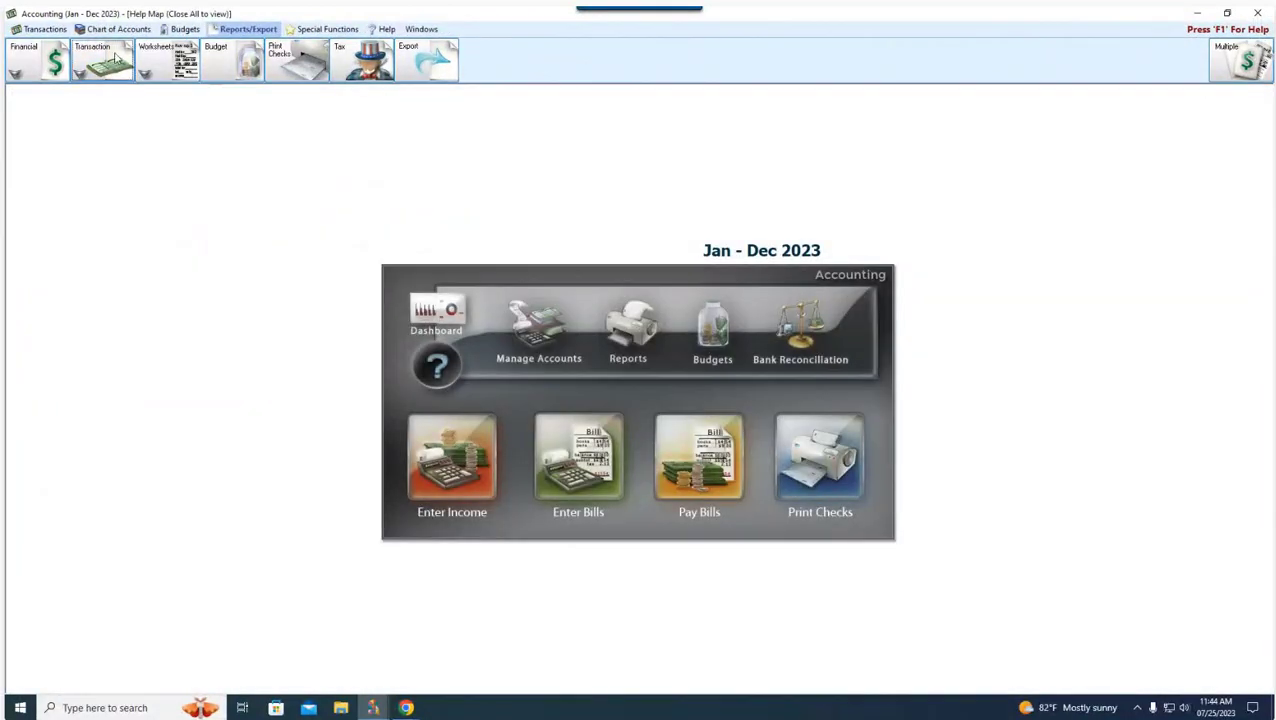
Reopen the Transaction Journal, look over its default columns and filter settings, and close it.
click(116, 62)
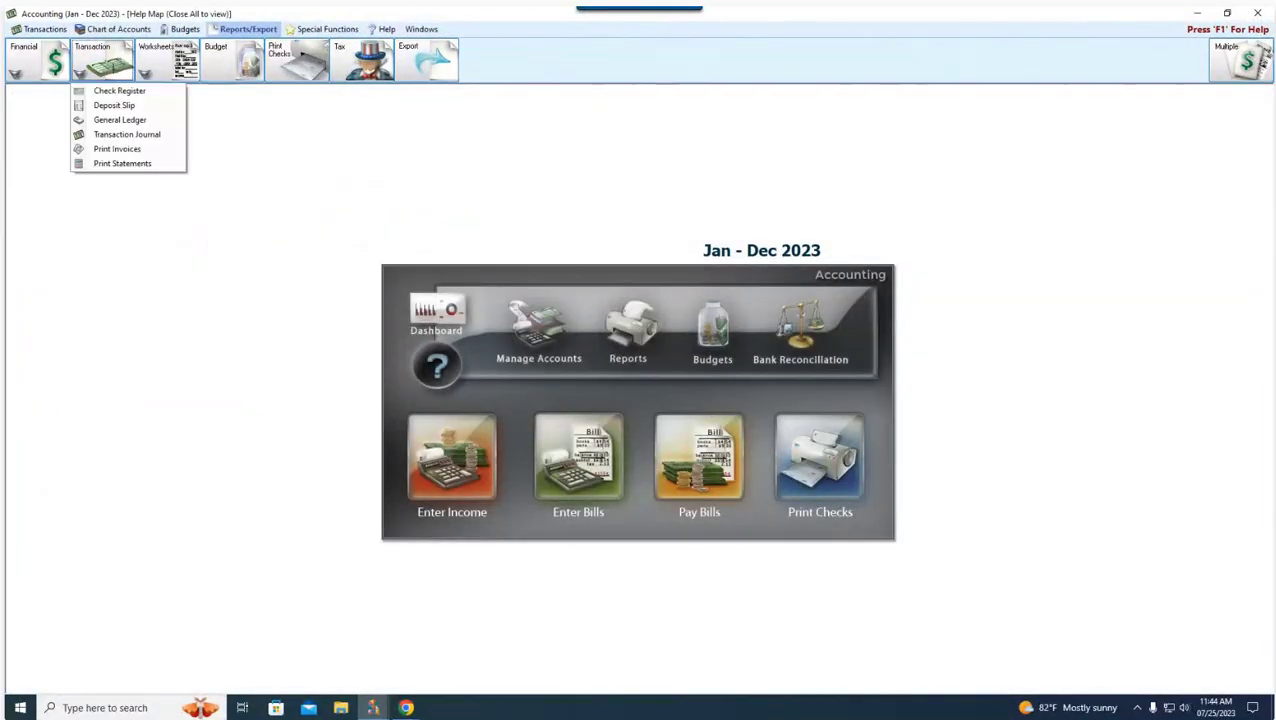
click(119, 136)
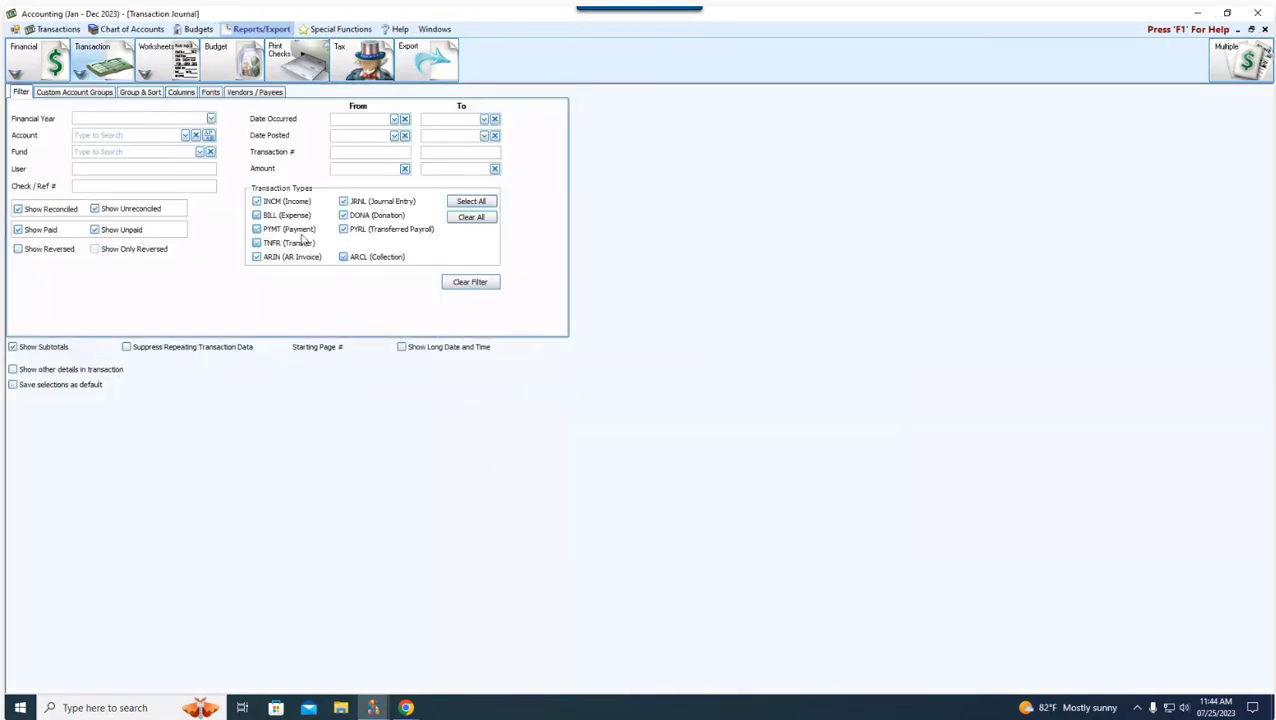
click(289, 93)
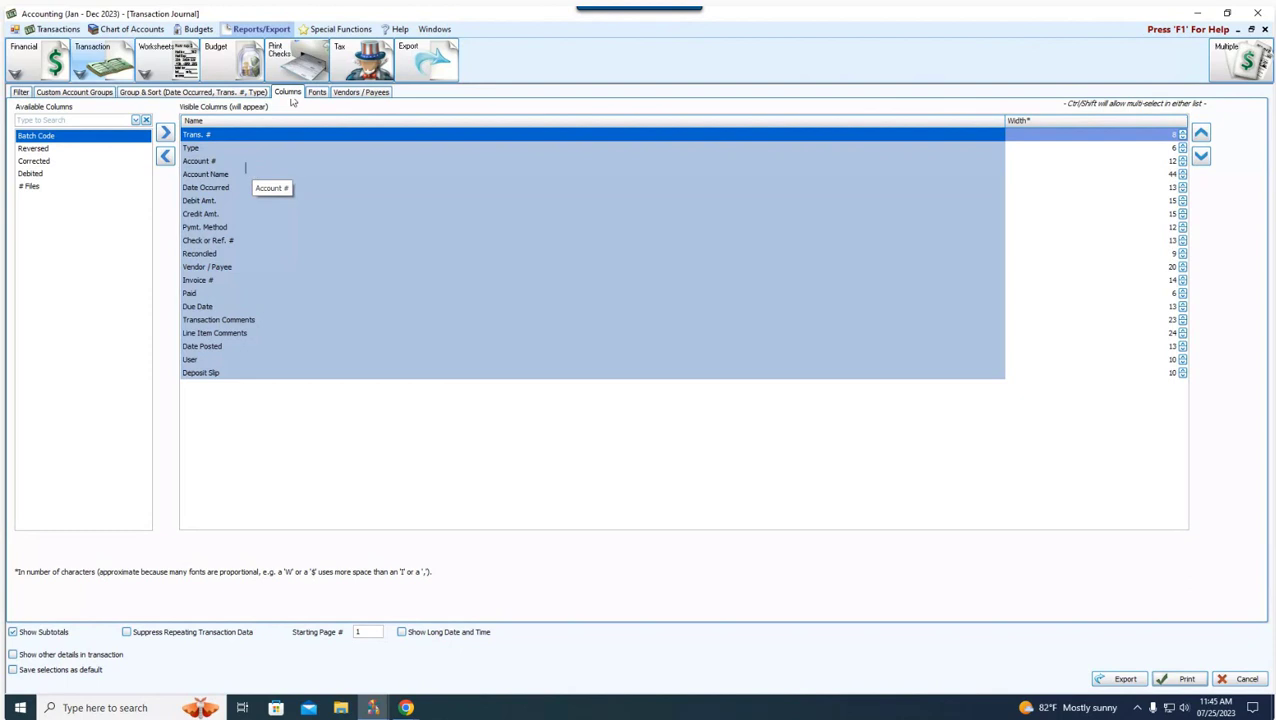
click(21, 92)
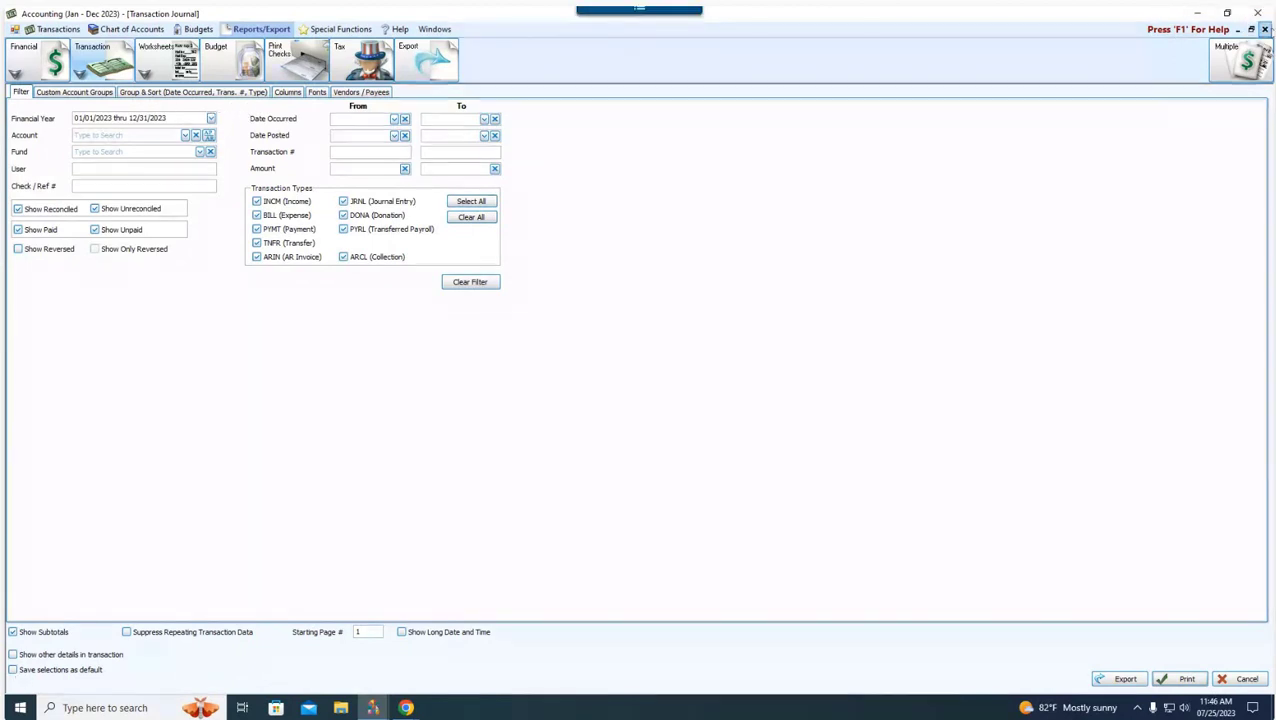
click(1251, 29)
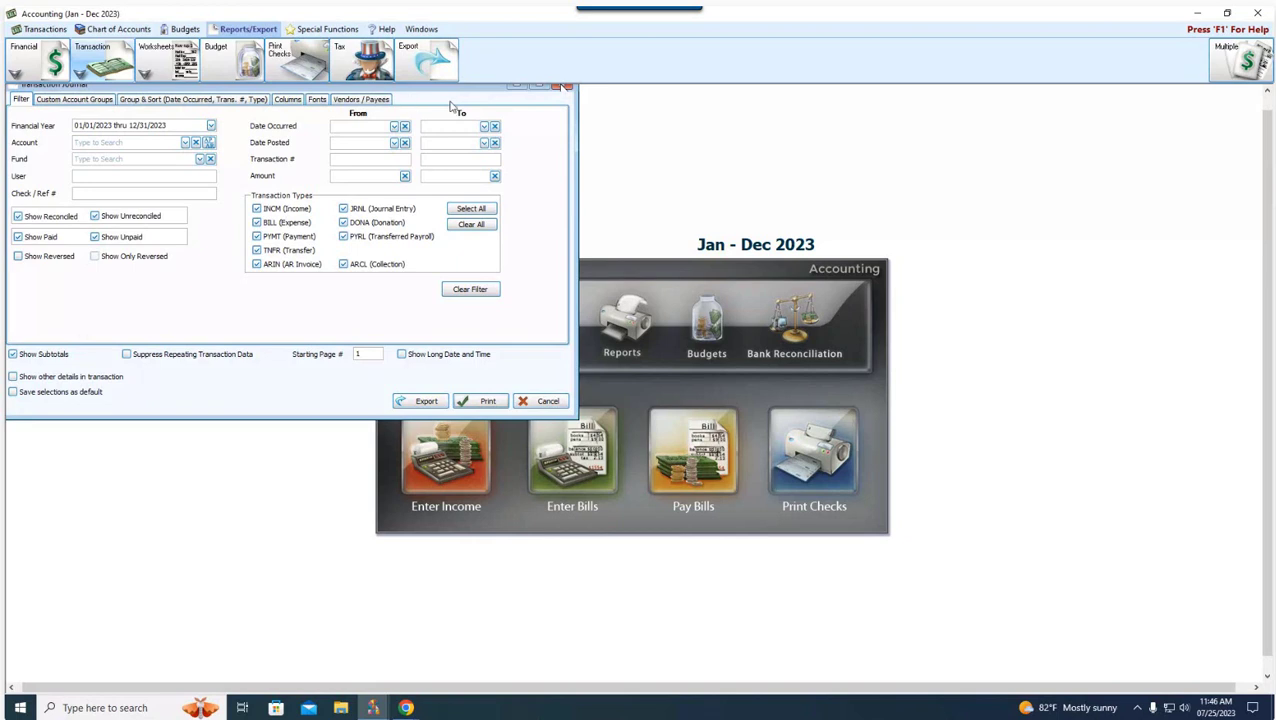
click(565, 87)
Add Previous Year above YTD Balance in the Treasurer's Report's visible columns, and close the report after checking its general options.
key(alt)
key(Left)
key(Left)
key(Left)
key(Left)
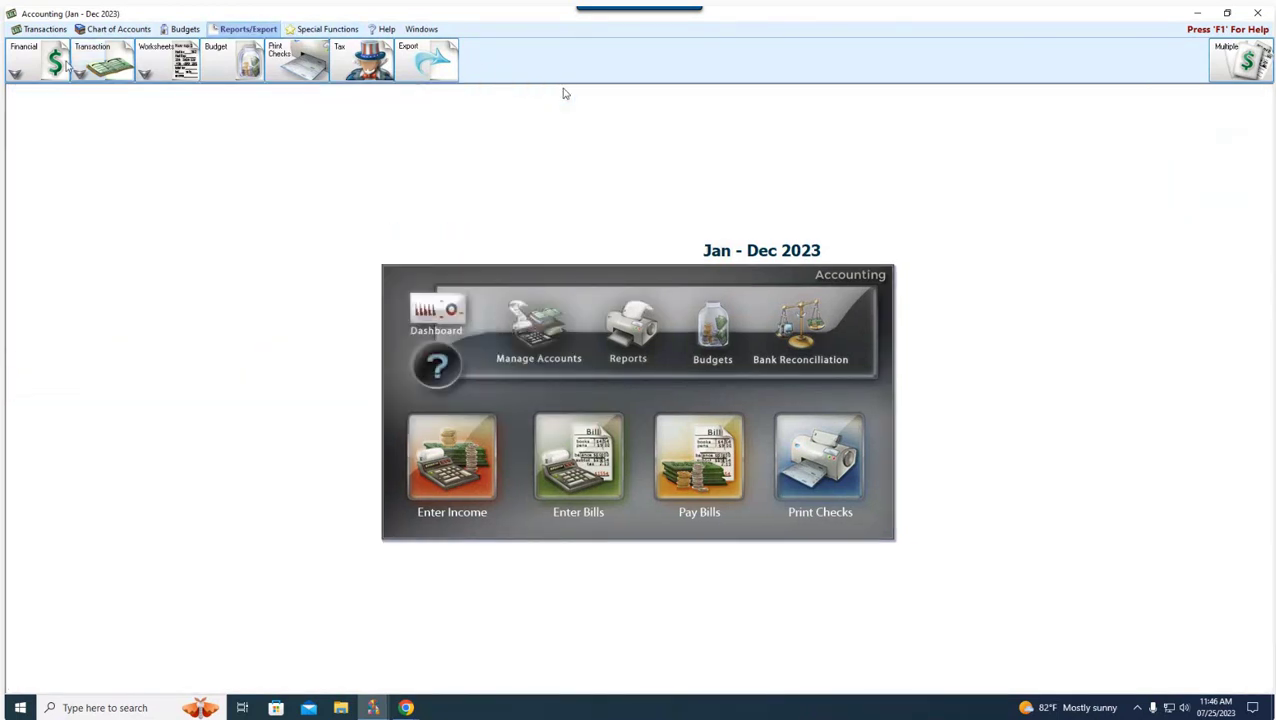
key(Down)
click(76, 122)
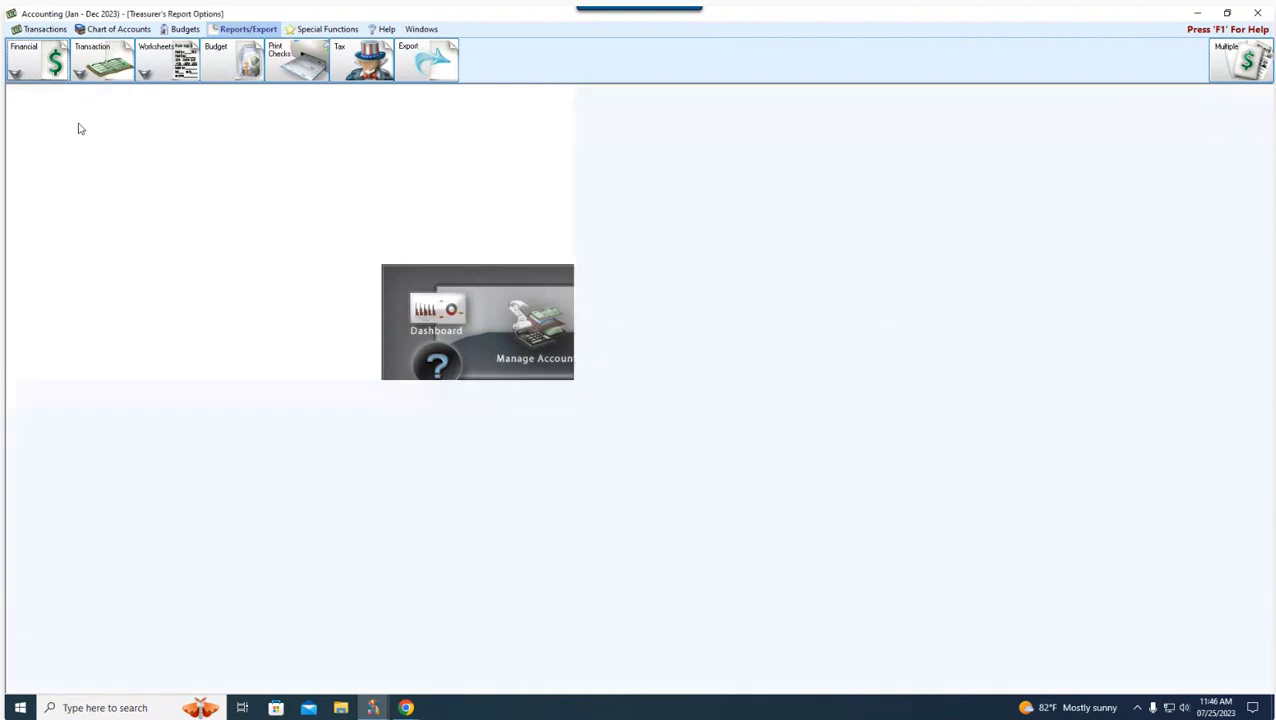
click(140, 93)
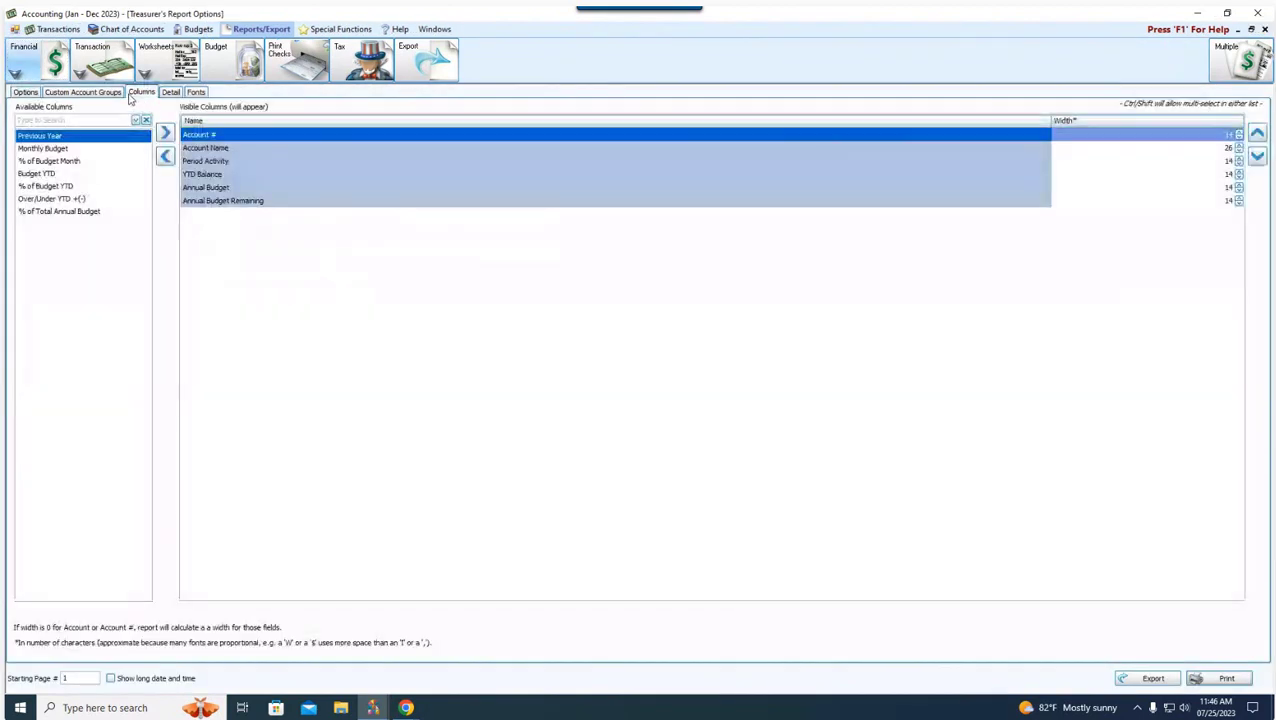
drag(55, 143, 188, 172)
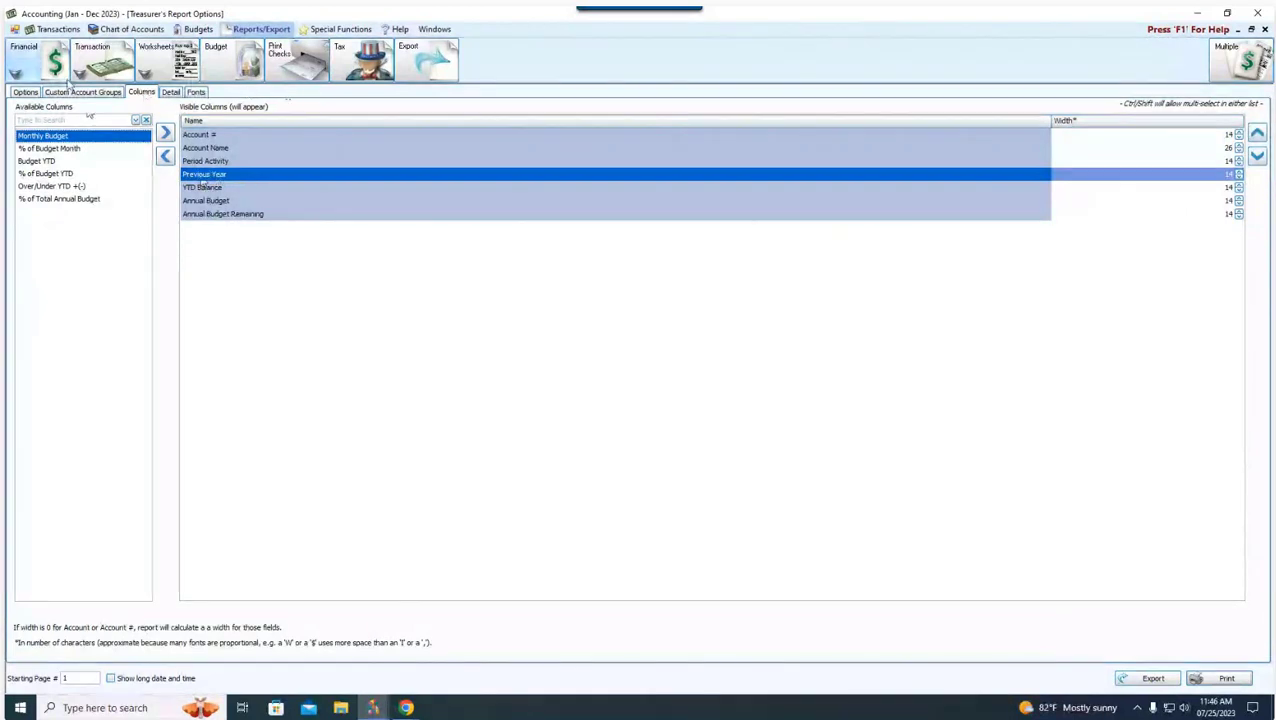
click(25, 92)
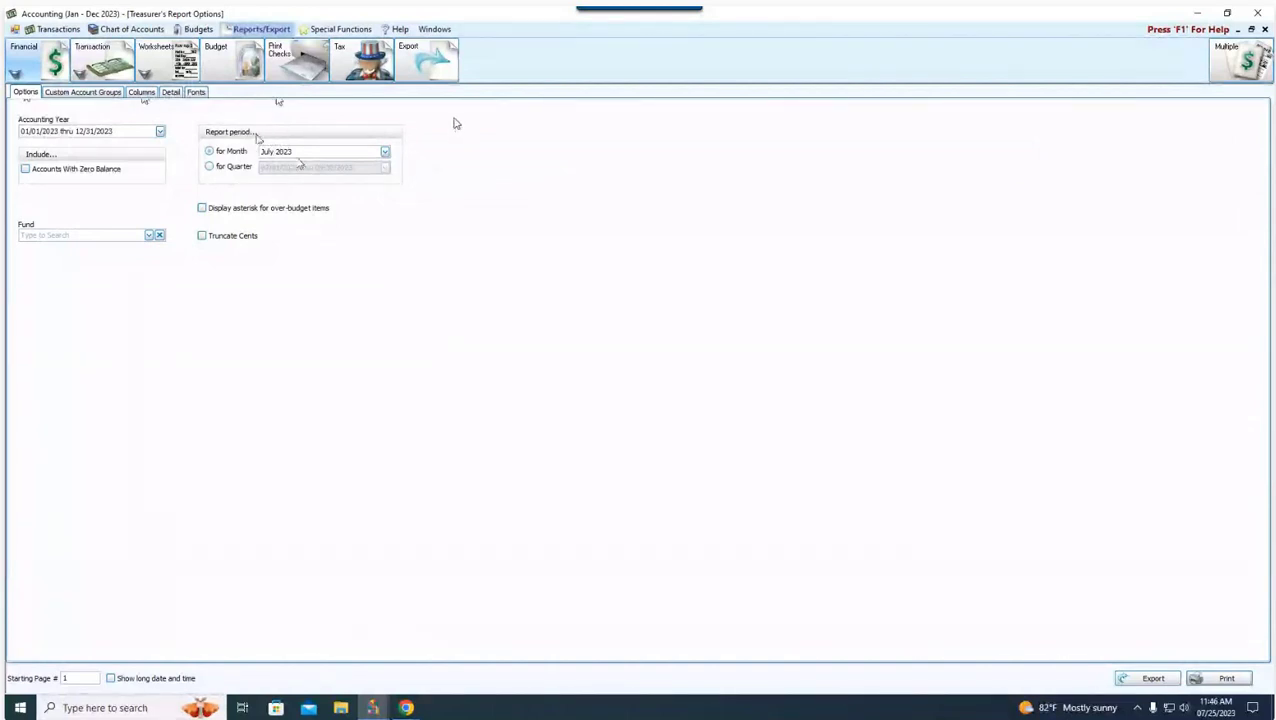
click(1264, 29)
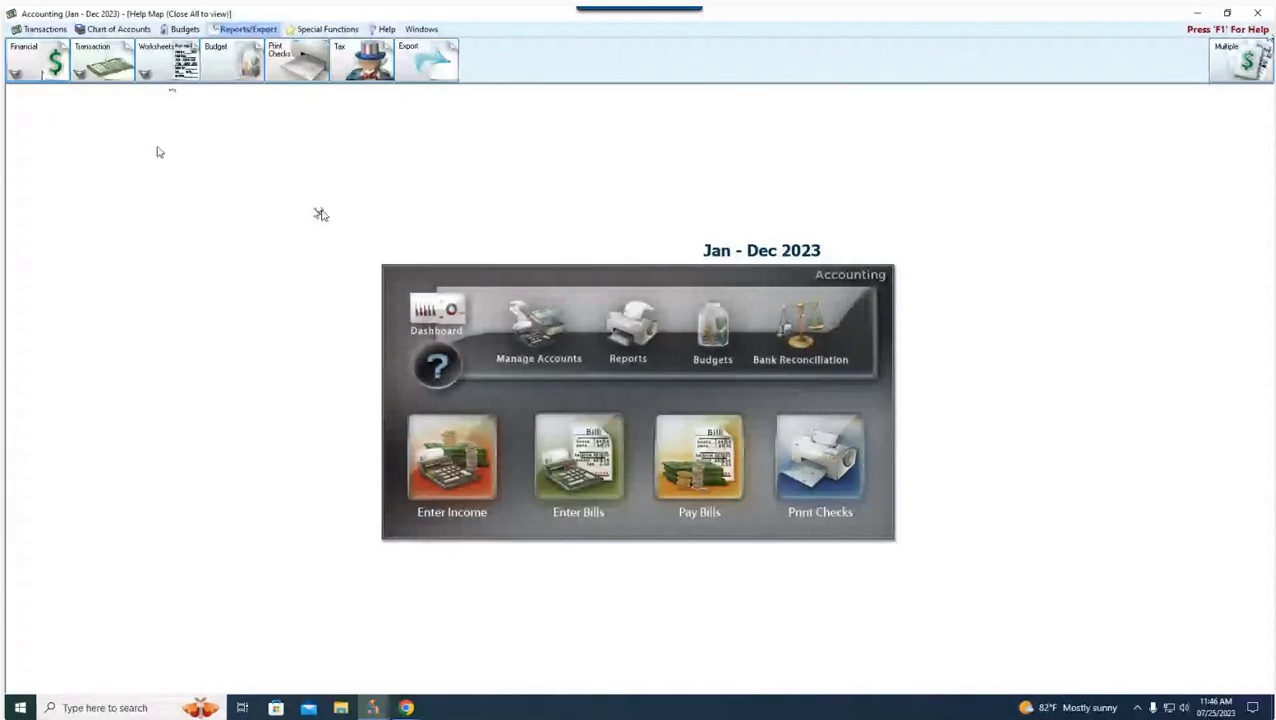
Open the Balance Sheet report, choose the Annual Comparative format, and review the columns it makes visible.
click(45, 75)
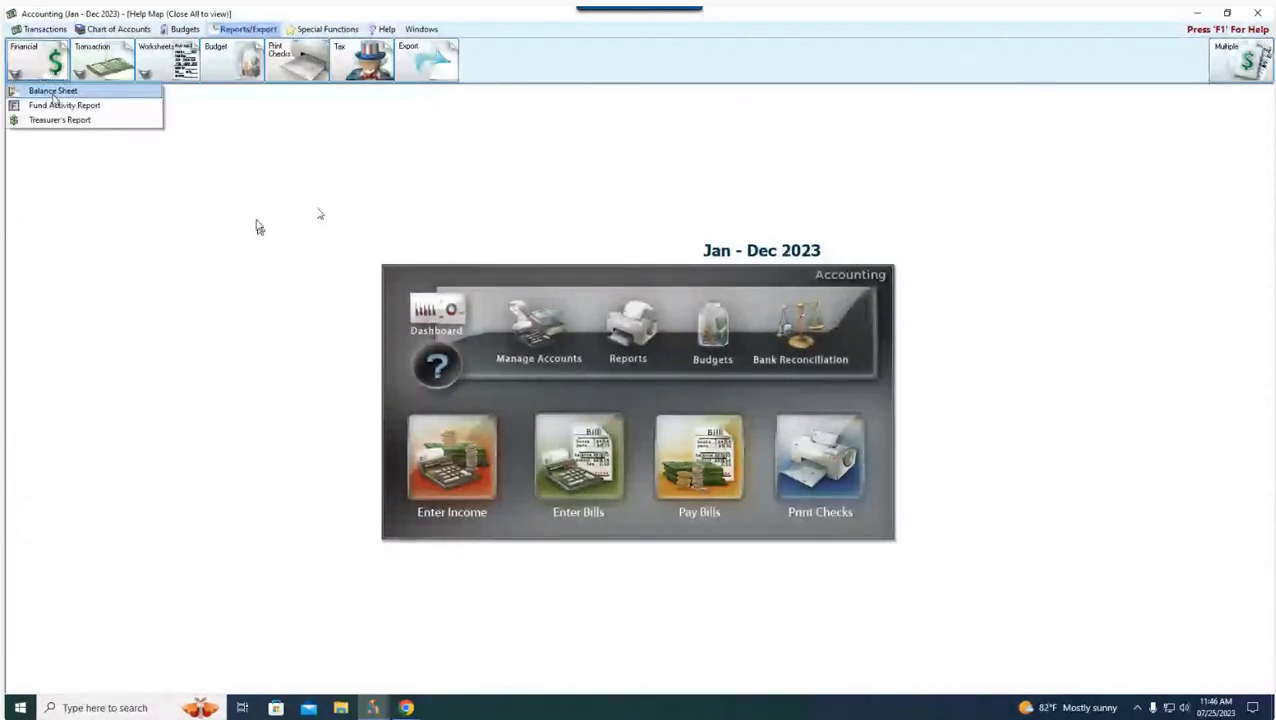
click(52, 93)
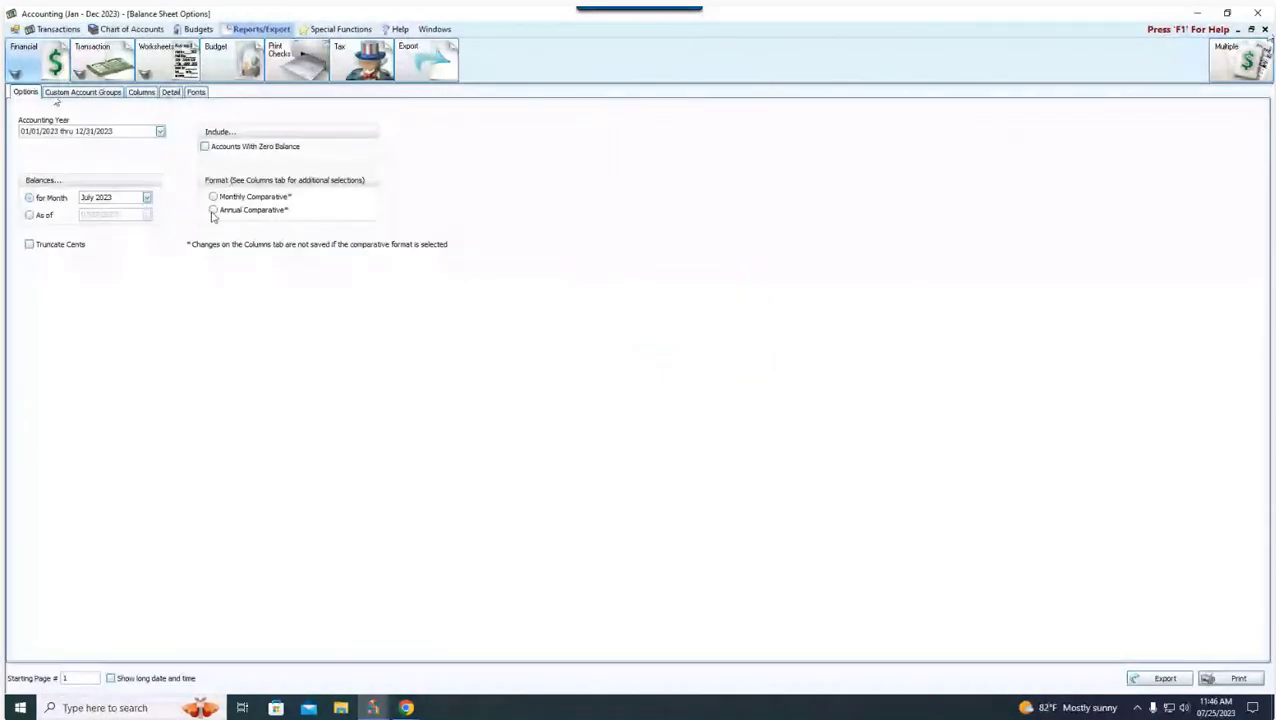
click(213, 211)
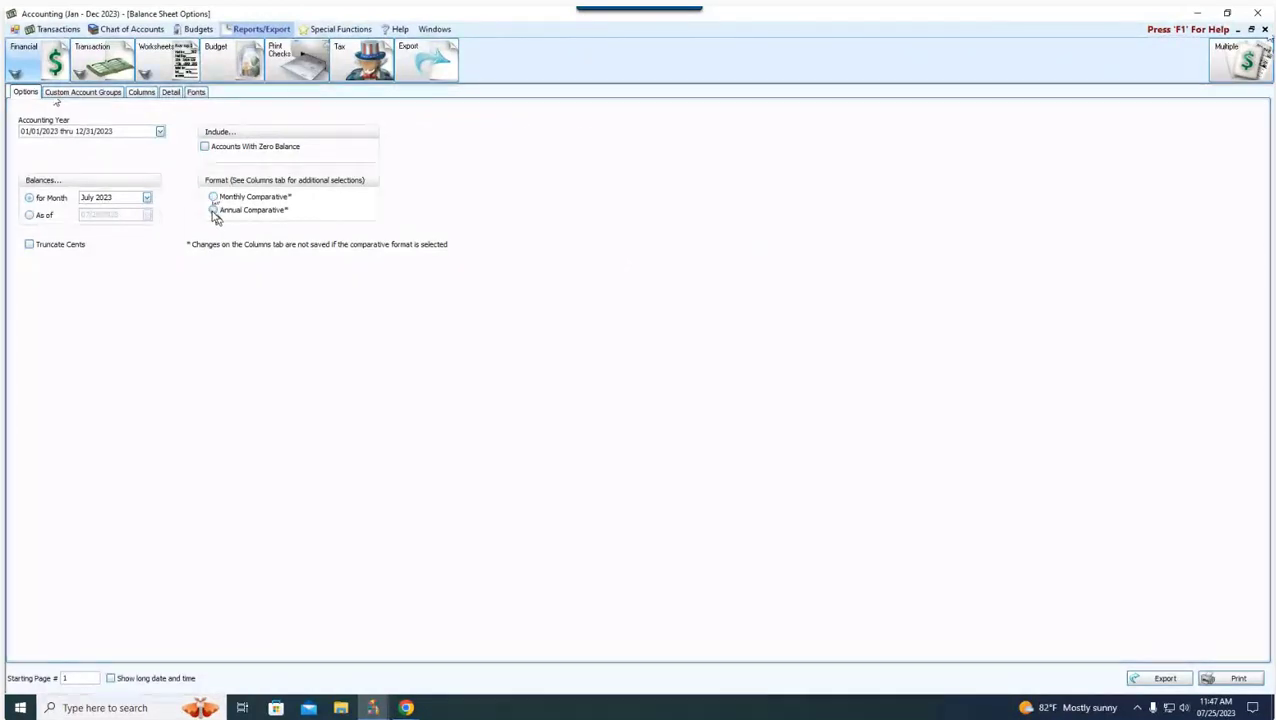
click(214, 211)
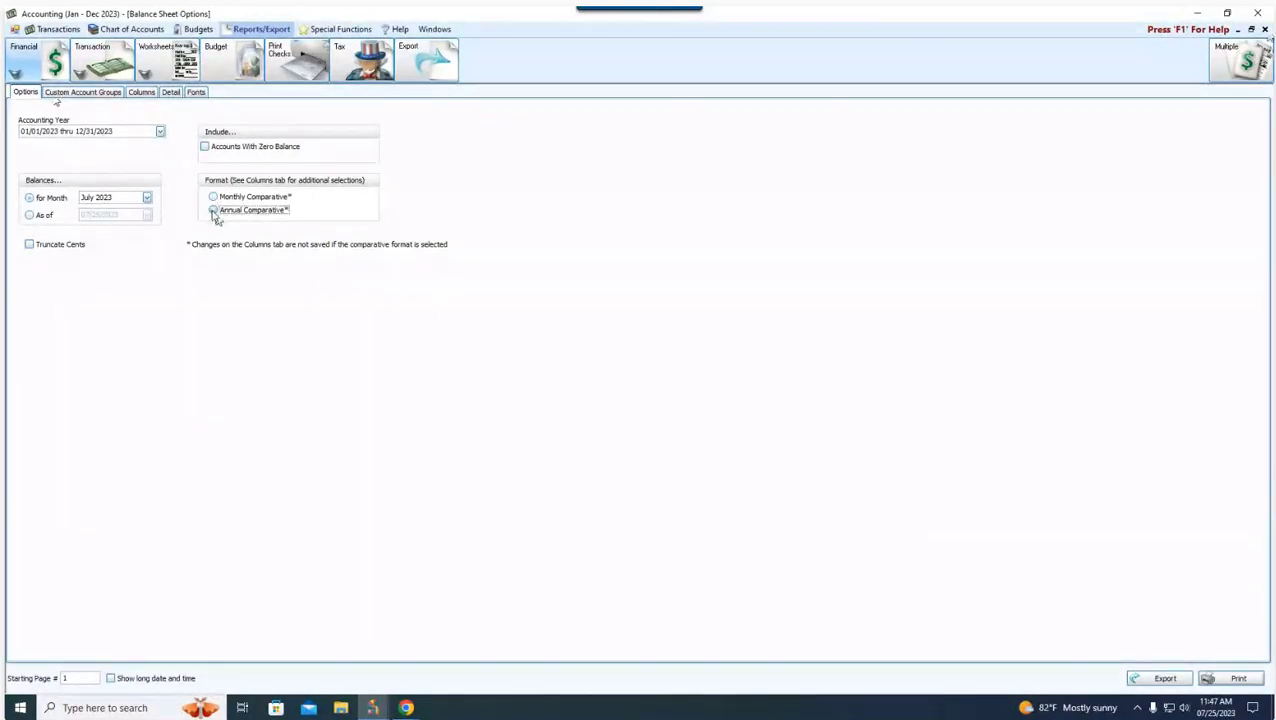
click(144, 95)
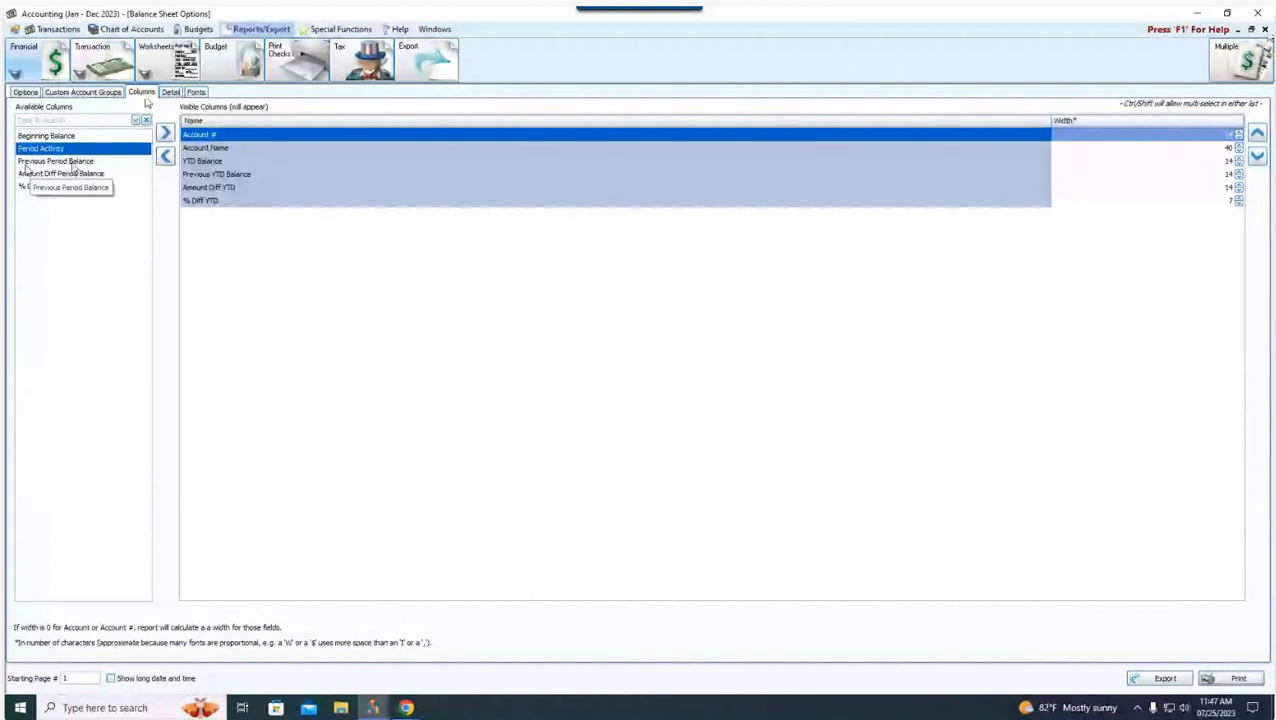
Switch the Balance Sheet to the Monthly Comparative format, review its visible columns, and close the report.
click(25, 92)
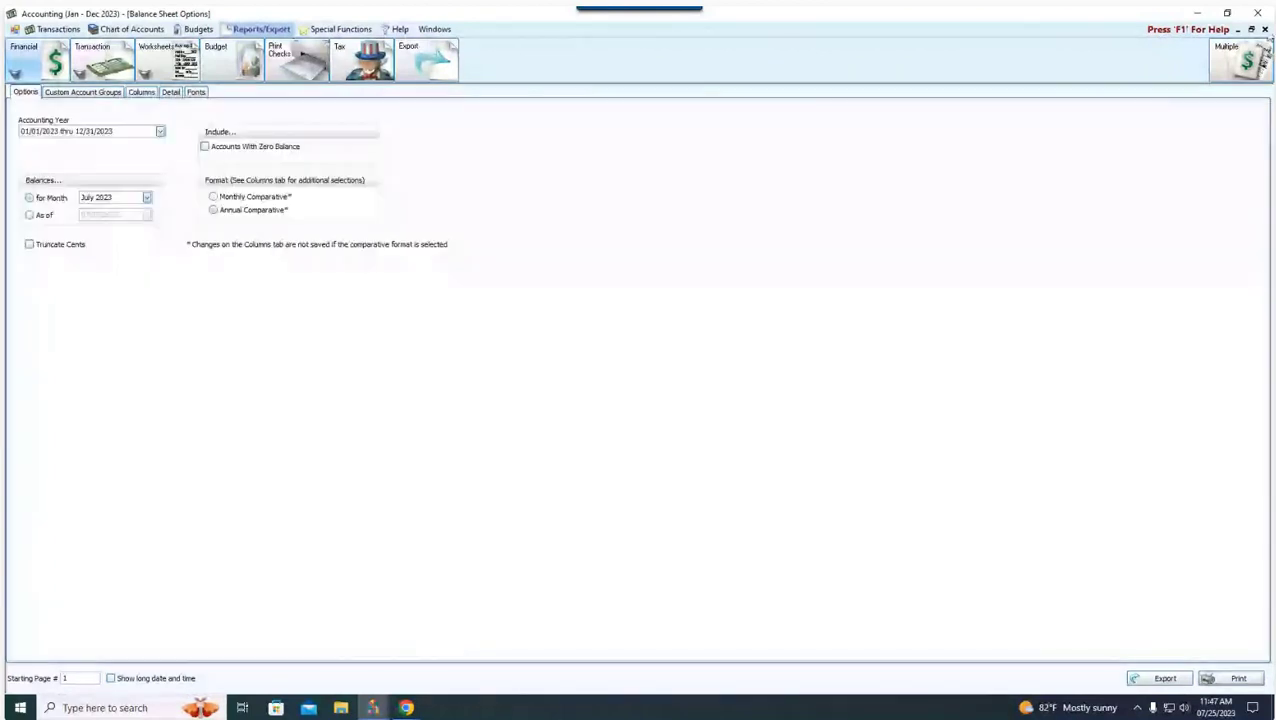
click(213, 197)
click(142, 93)
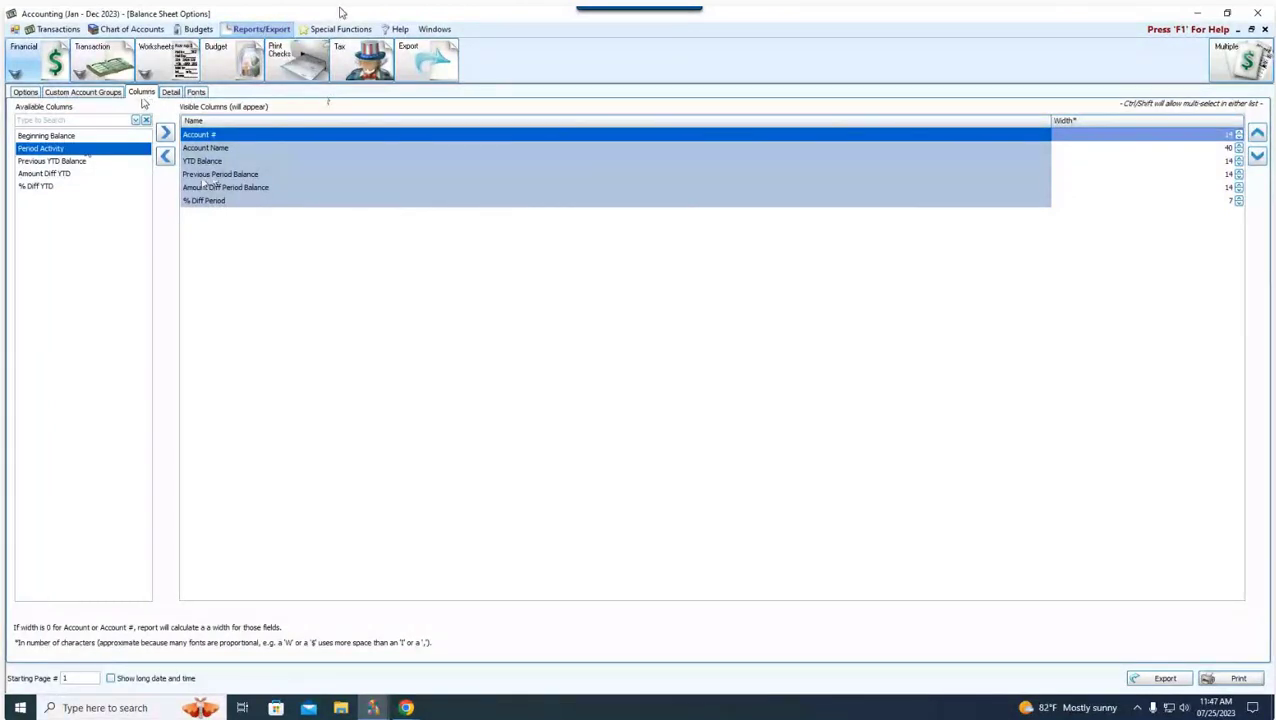
click(198, 28)
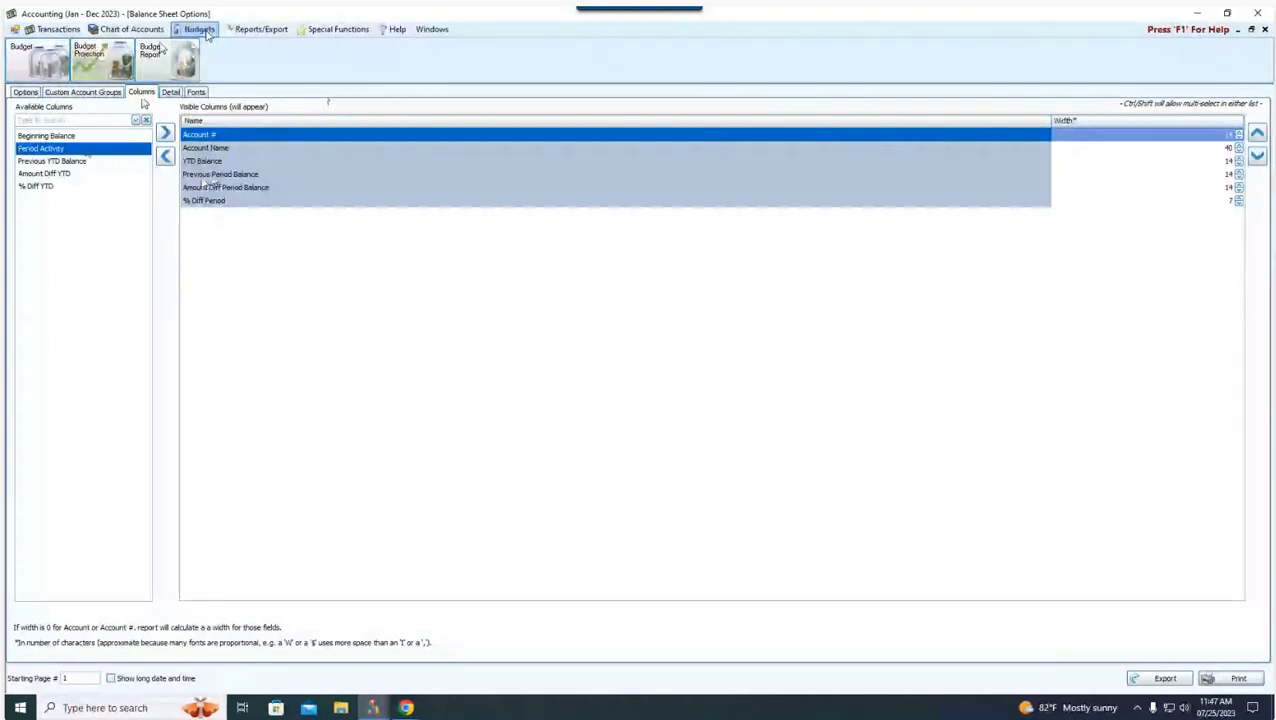
click(1264, 29)
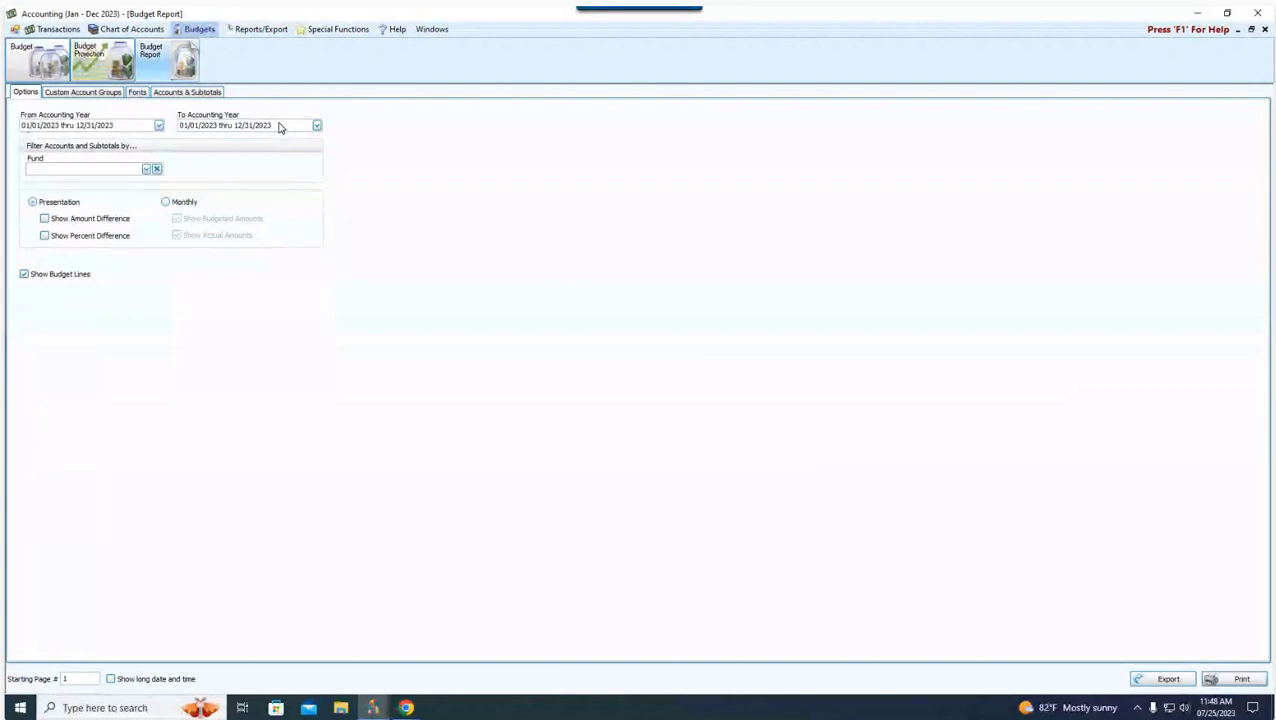
Set the Budget Report's From Accounting Year to 01/01/2021 thru 12/31/2021, preview the presentation report, and close both.
click(157, 127)
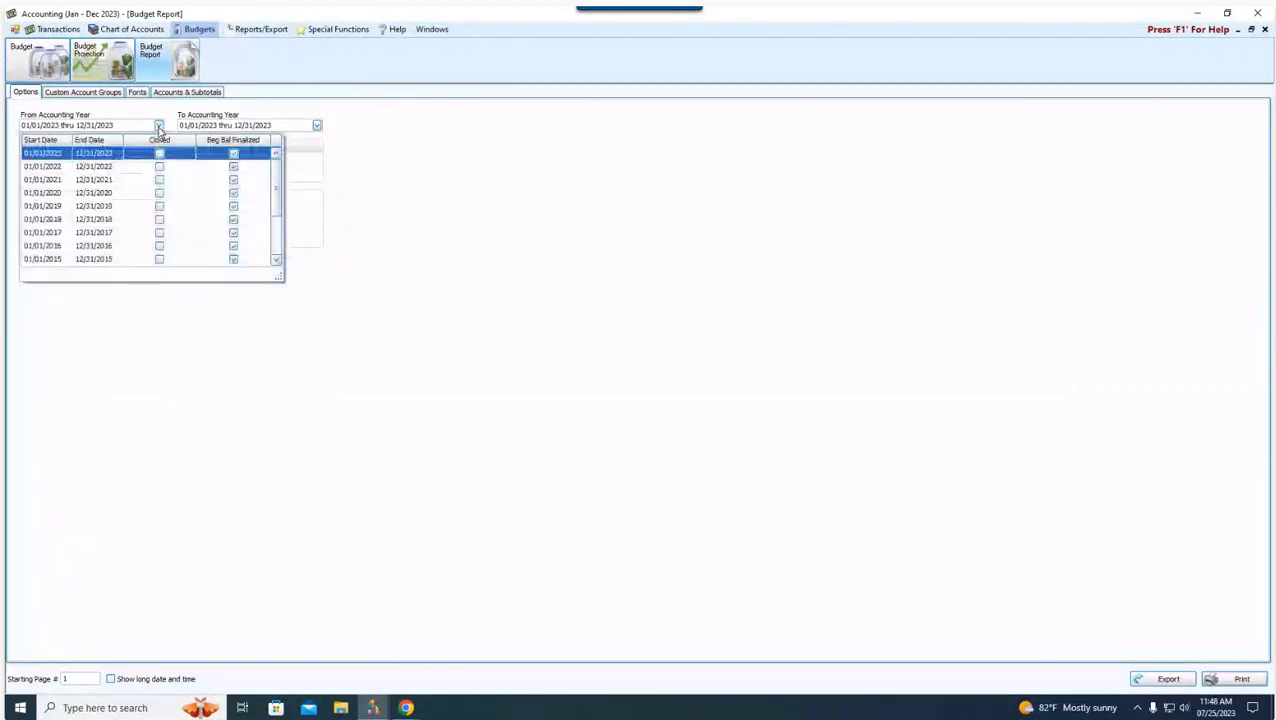
click(116, 181)
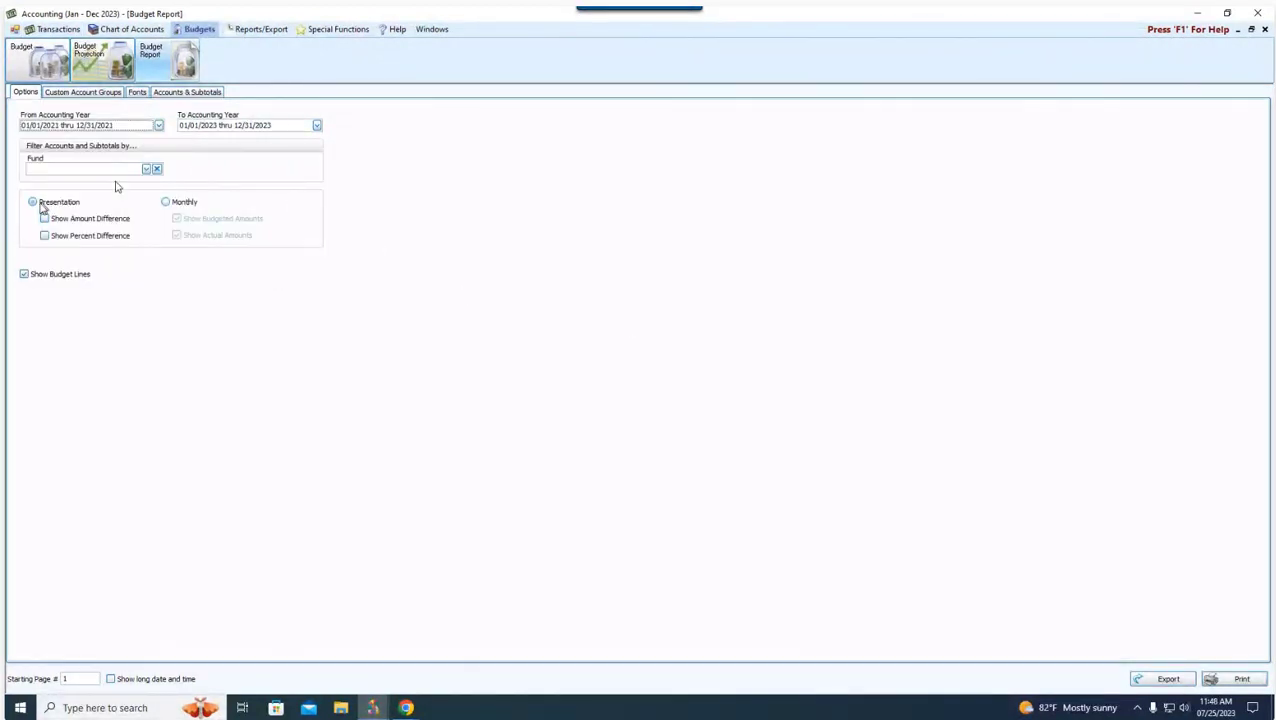
click(1232, 679)
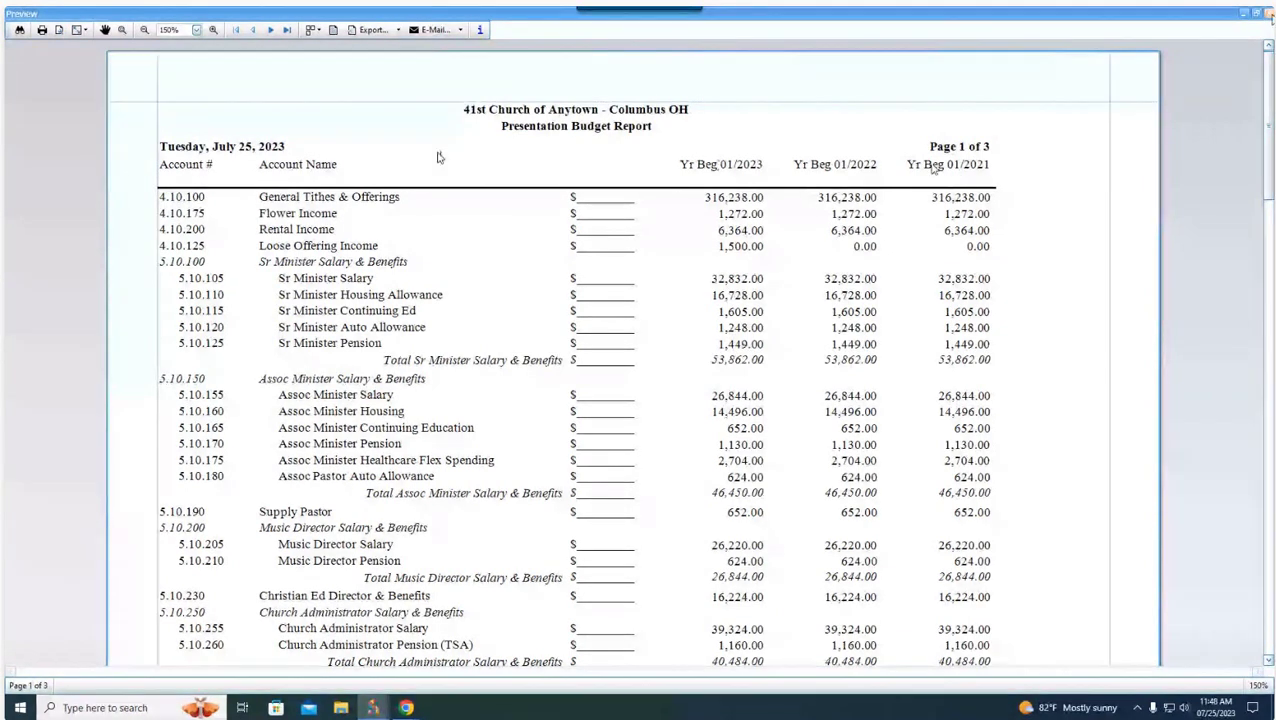
key(Escape)
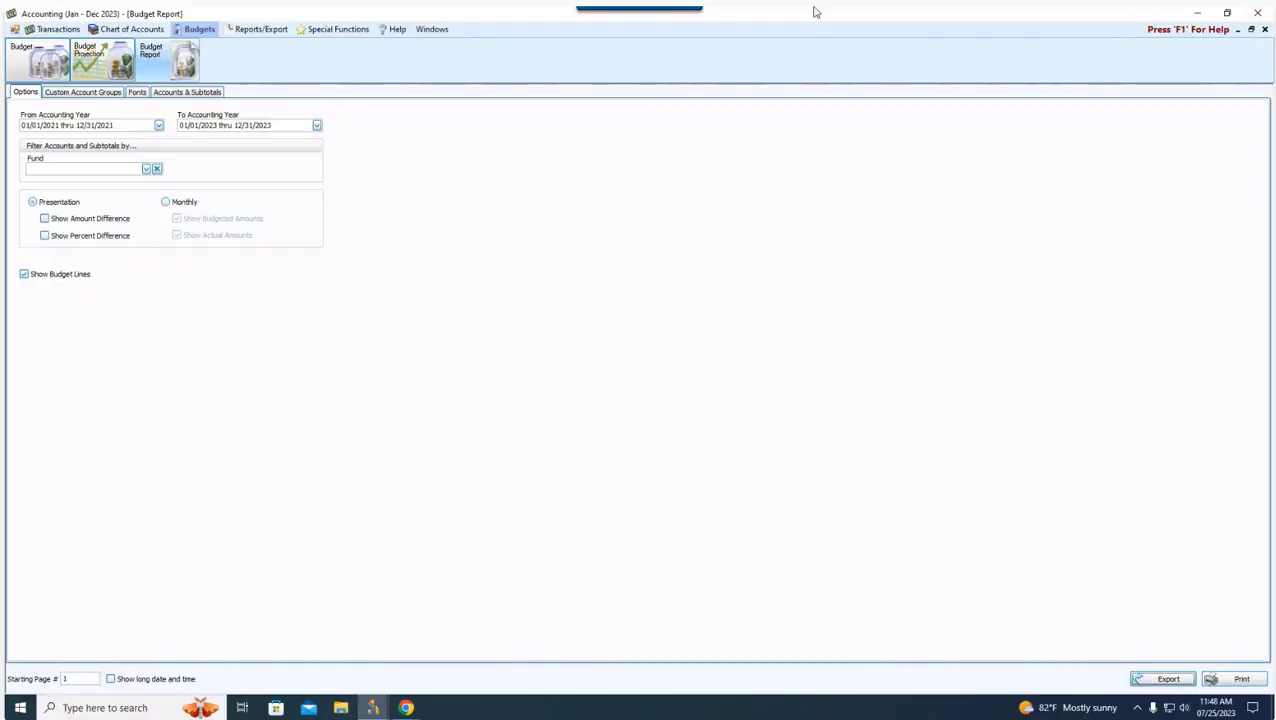
click(1264, 31)
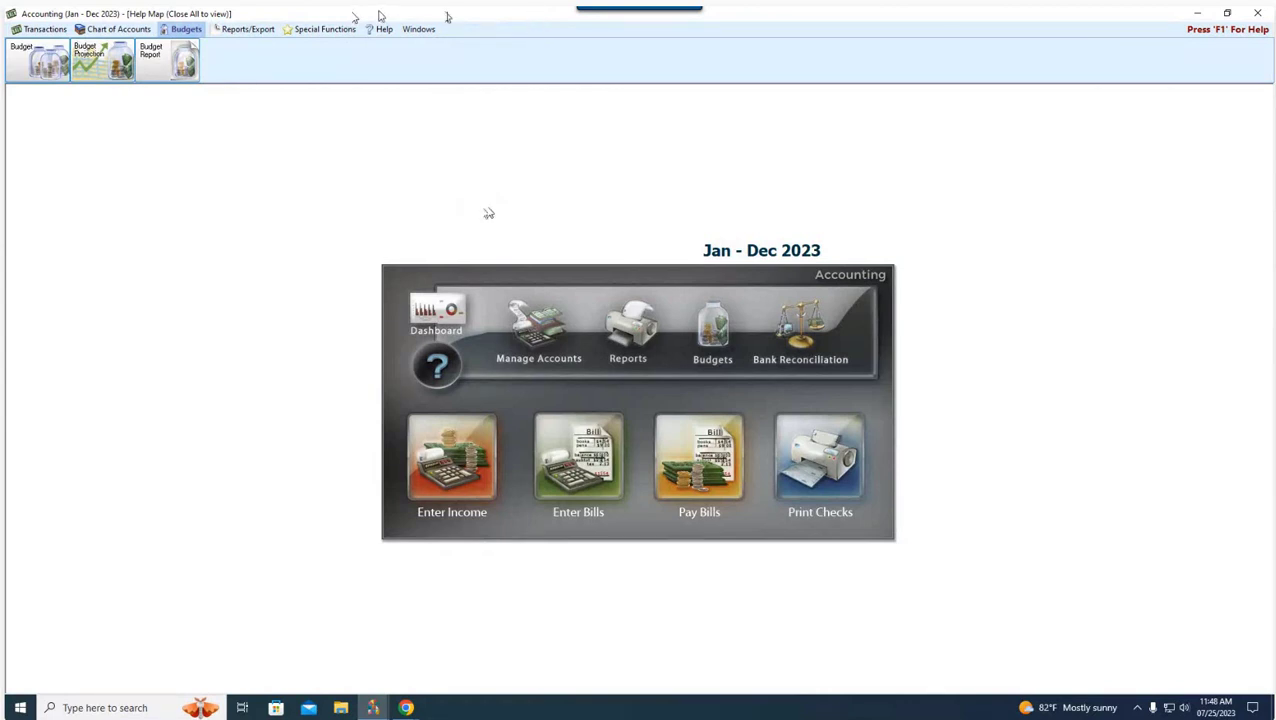
Reopen the Treasurer's Report, review its visible columns, custom account groups and general options, and close it.
click(247, 28)
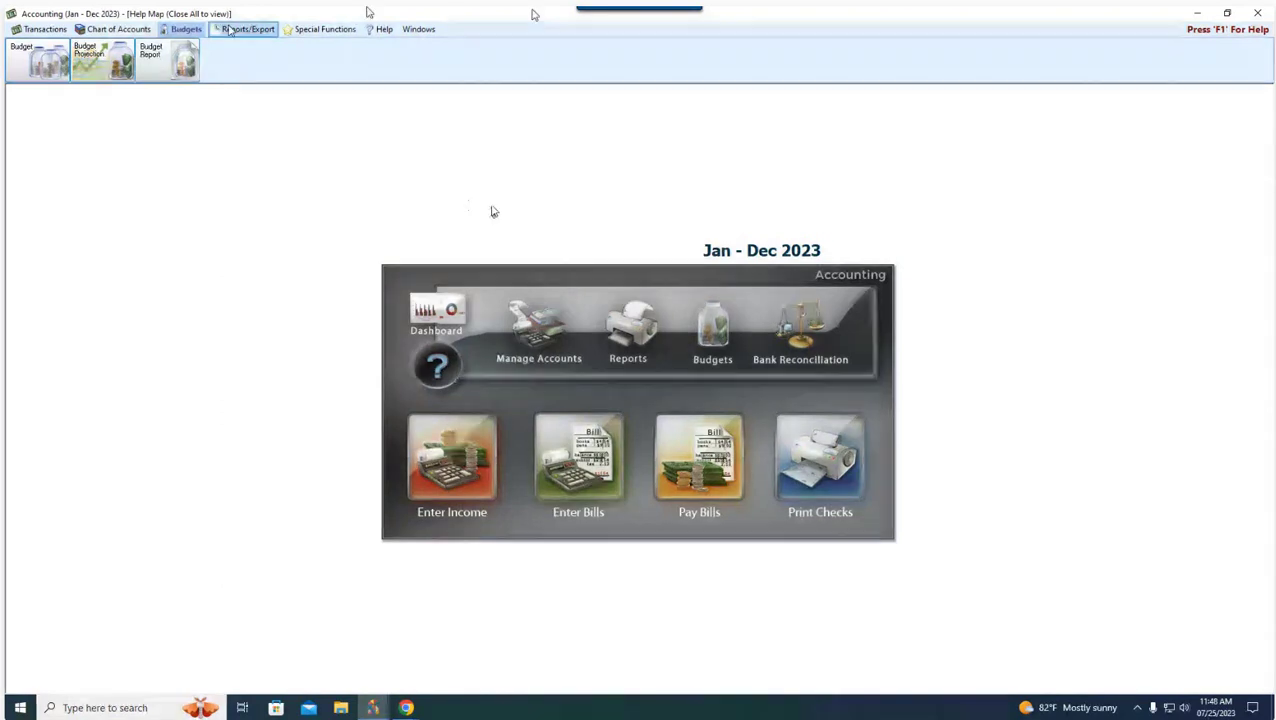
click(16, 72)
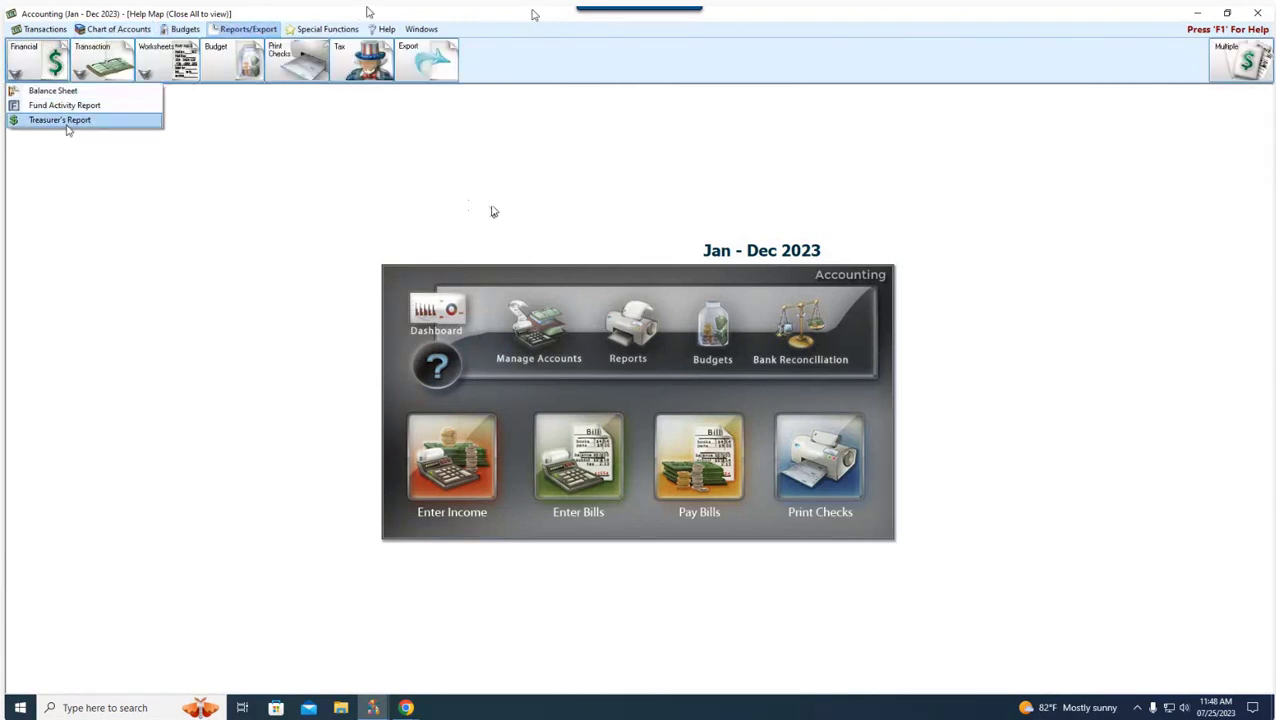
click(67, 122)
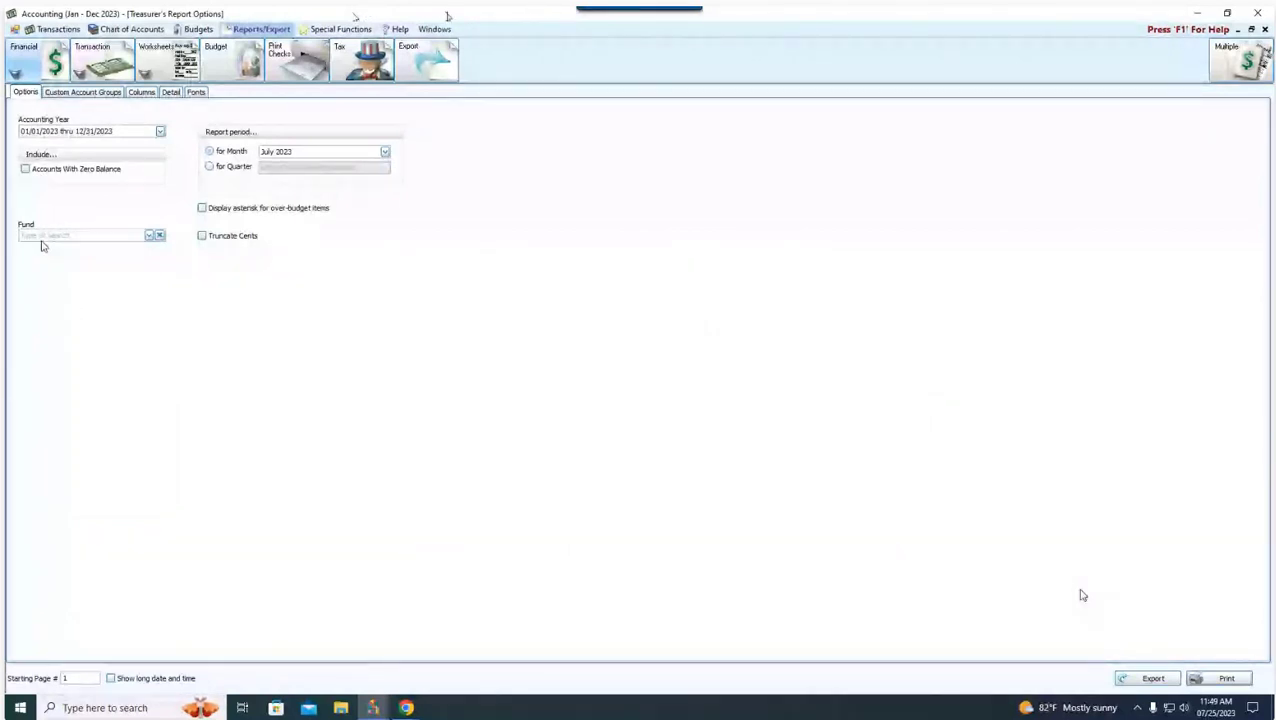
click(145, 94)
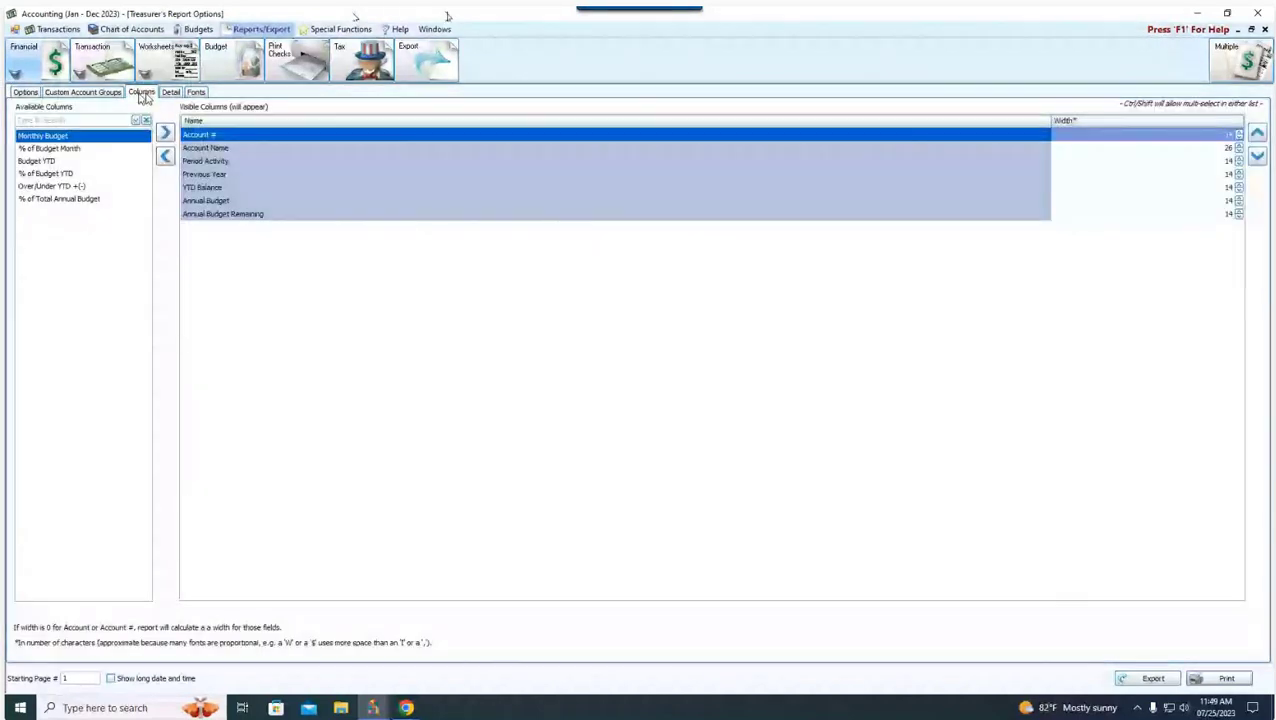
click(104, 93)
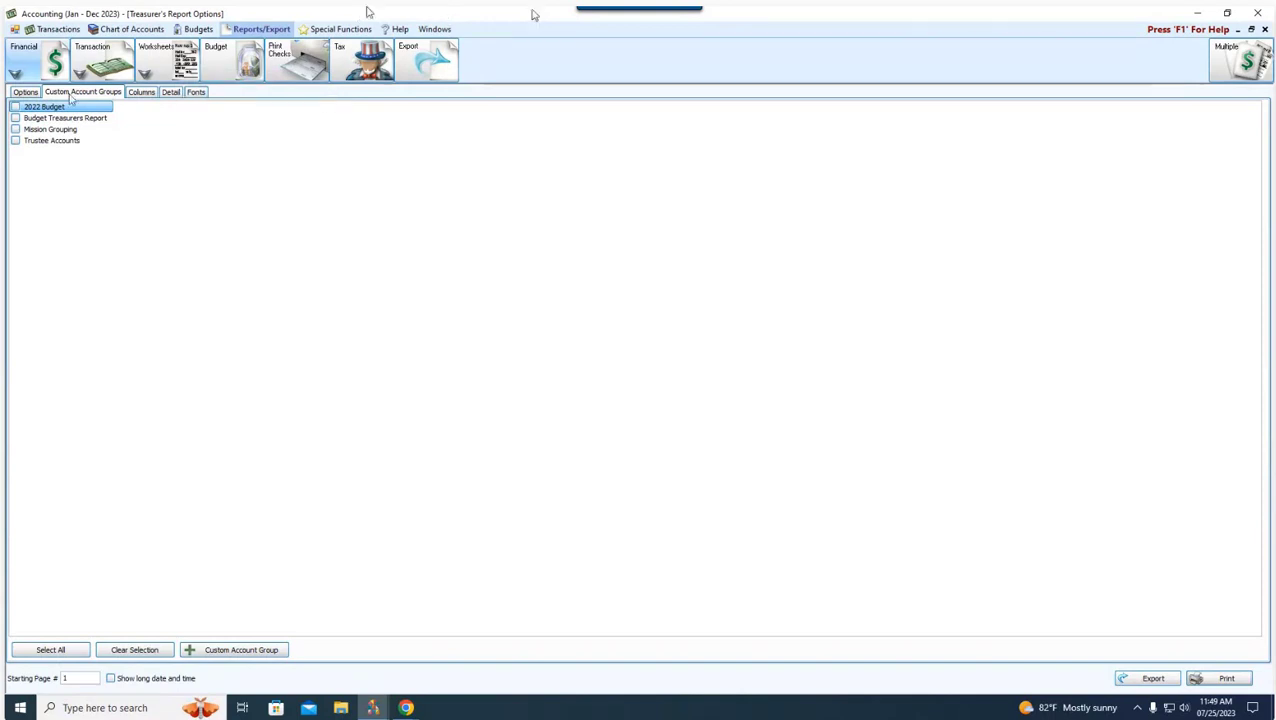
click(28, 93)
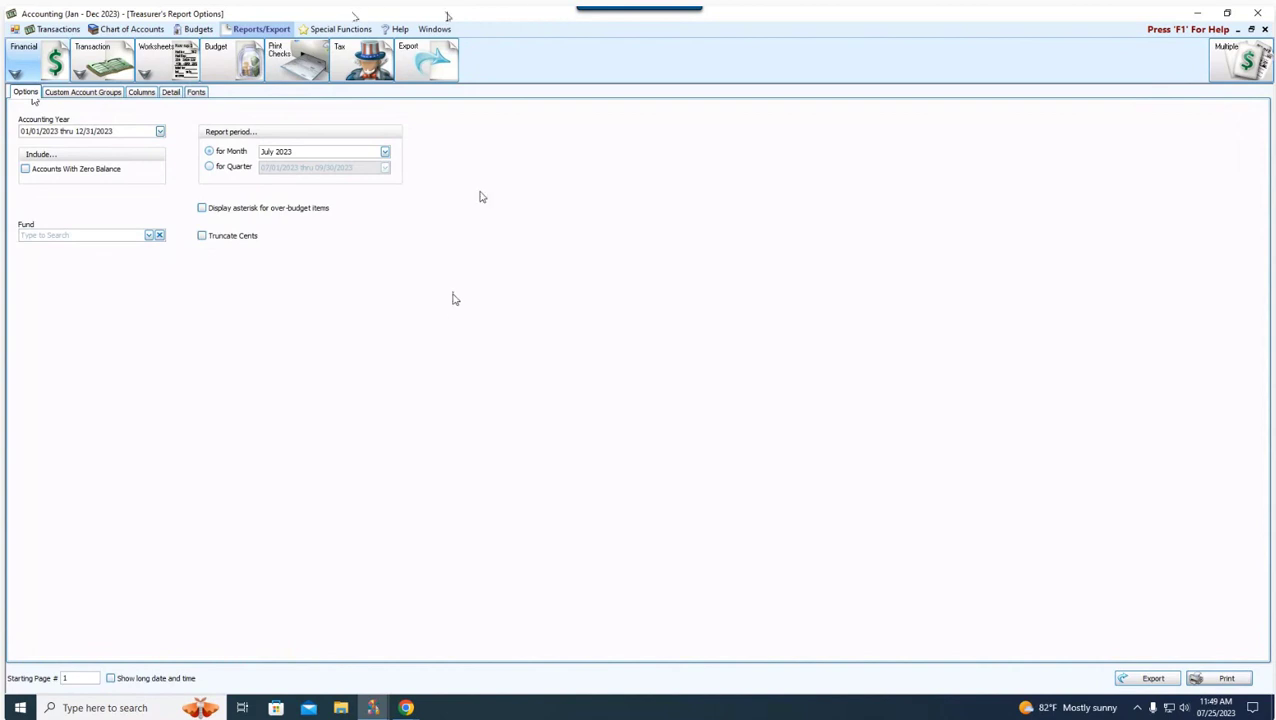
click(1264, 29)
Open Multiple Reports in a smaller centred window and add Balance Sheet, Fund Activity Report and Treasurers Report to the selected reports.
click(645, 343)
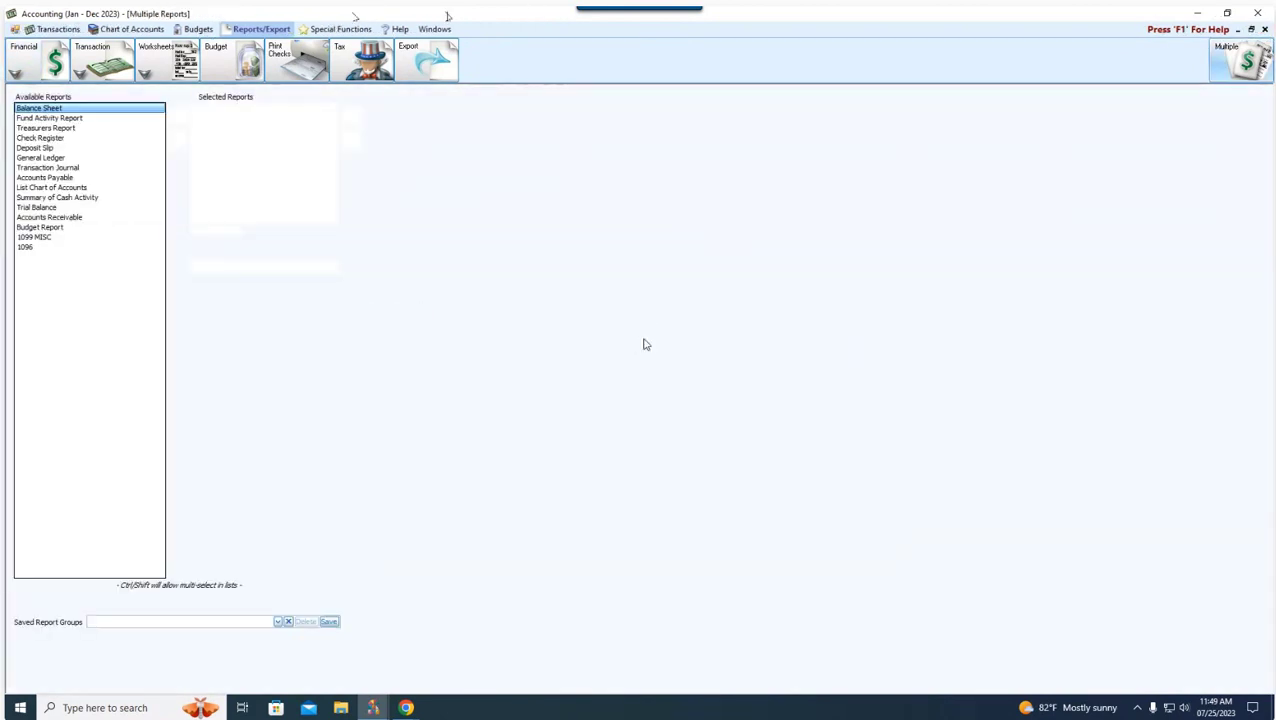
click(1251, 29)
drag(293, 92, 686, 283)
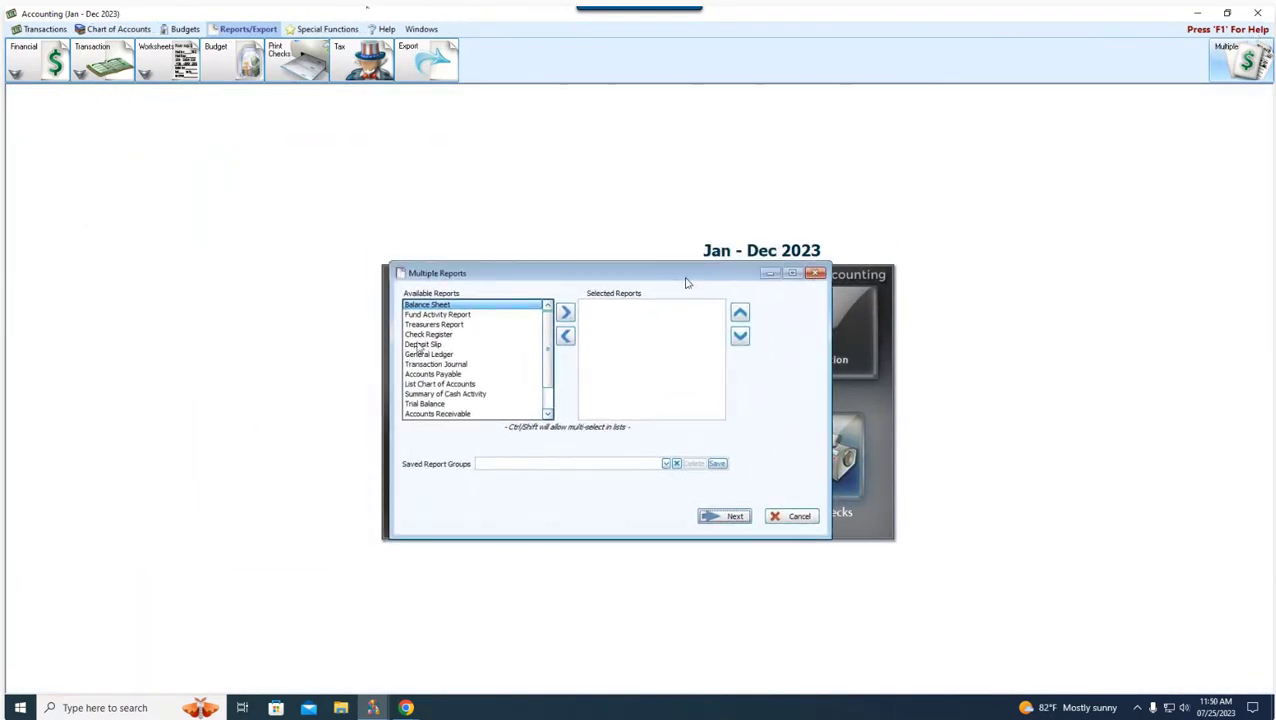
double_click(430, 305)
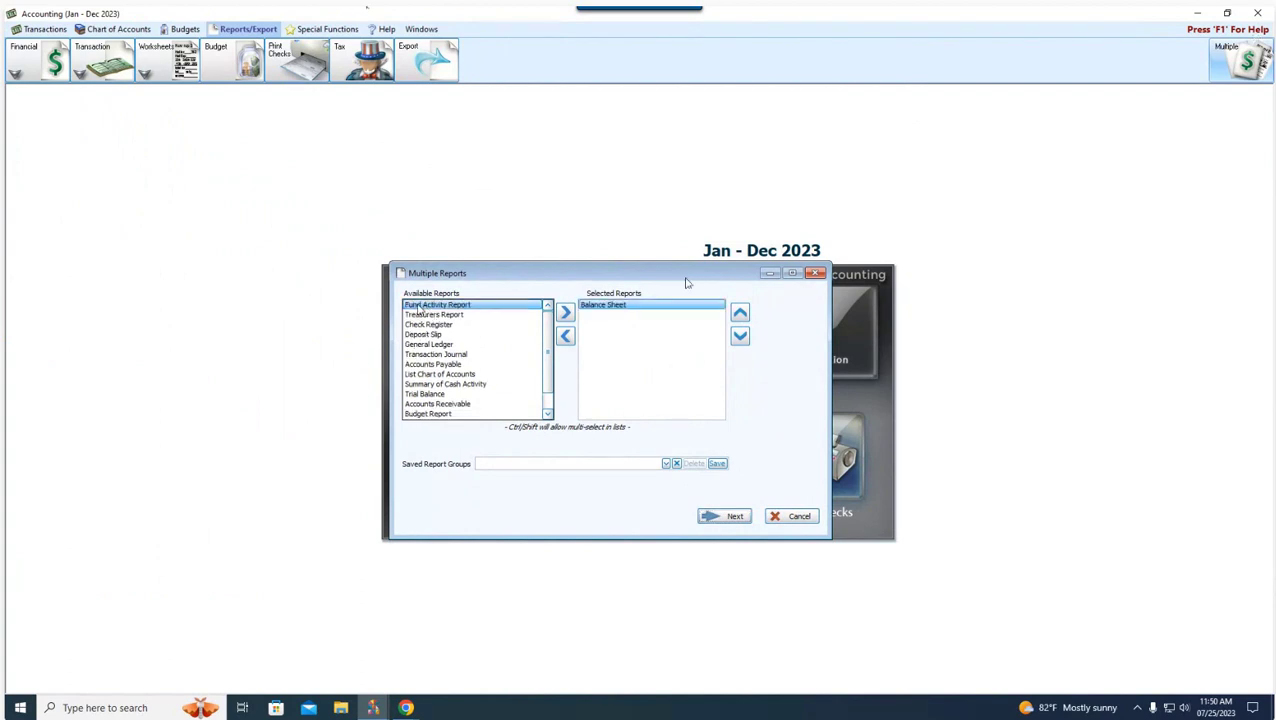
double_click(423, 305)
double_click(425, 309)
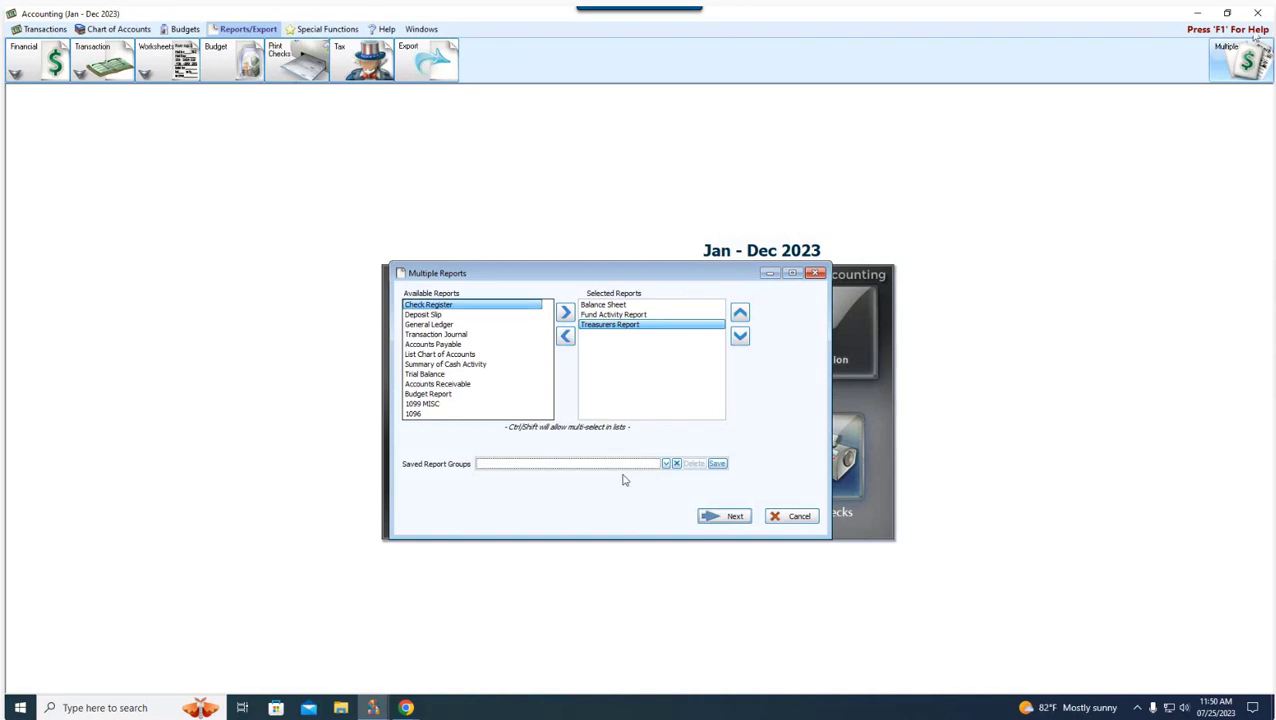
Save the selected reports as a new report group named Monthly Meeting Reports.
click(717, 464)
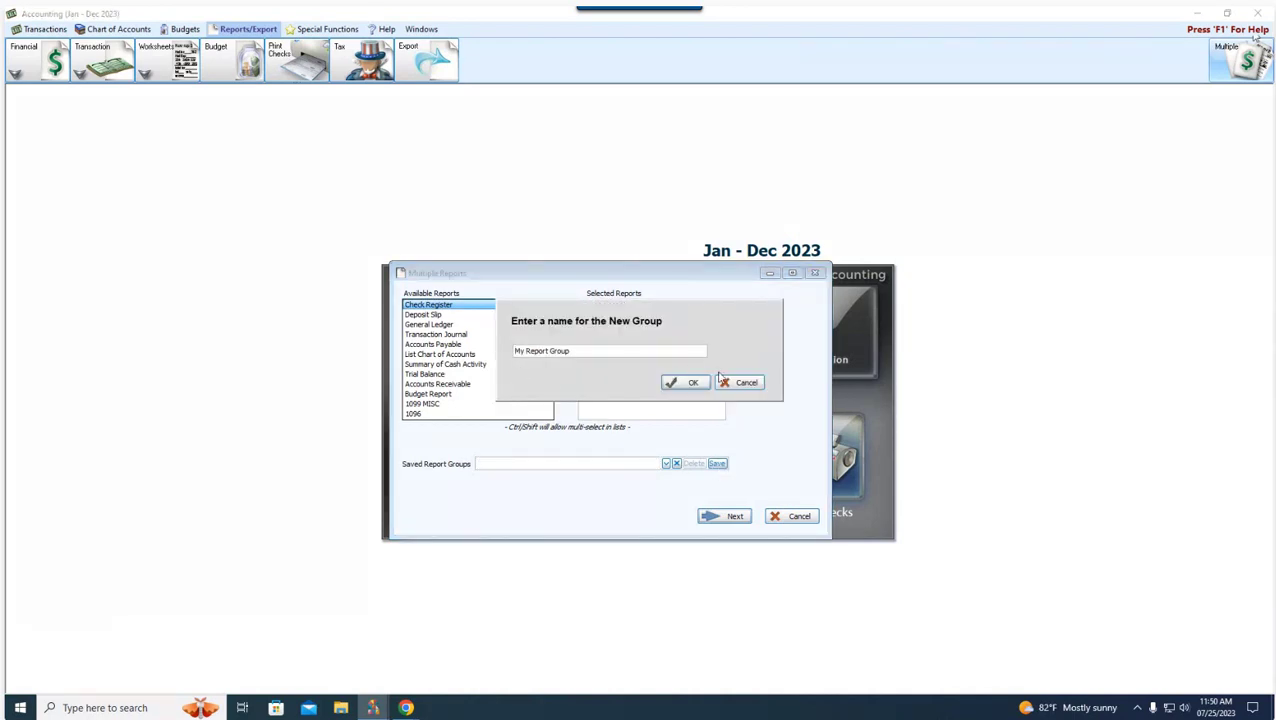
drag(585, 351, 513, 350)
text(<pmthly)
text( Mettin)
text(s.)
click(689, 380)
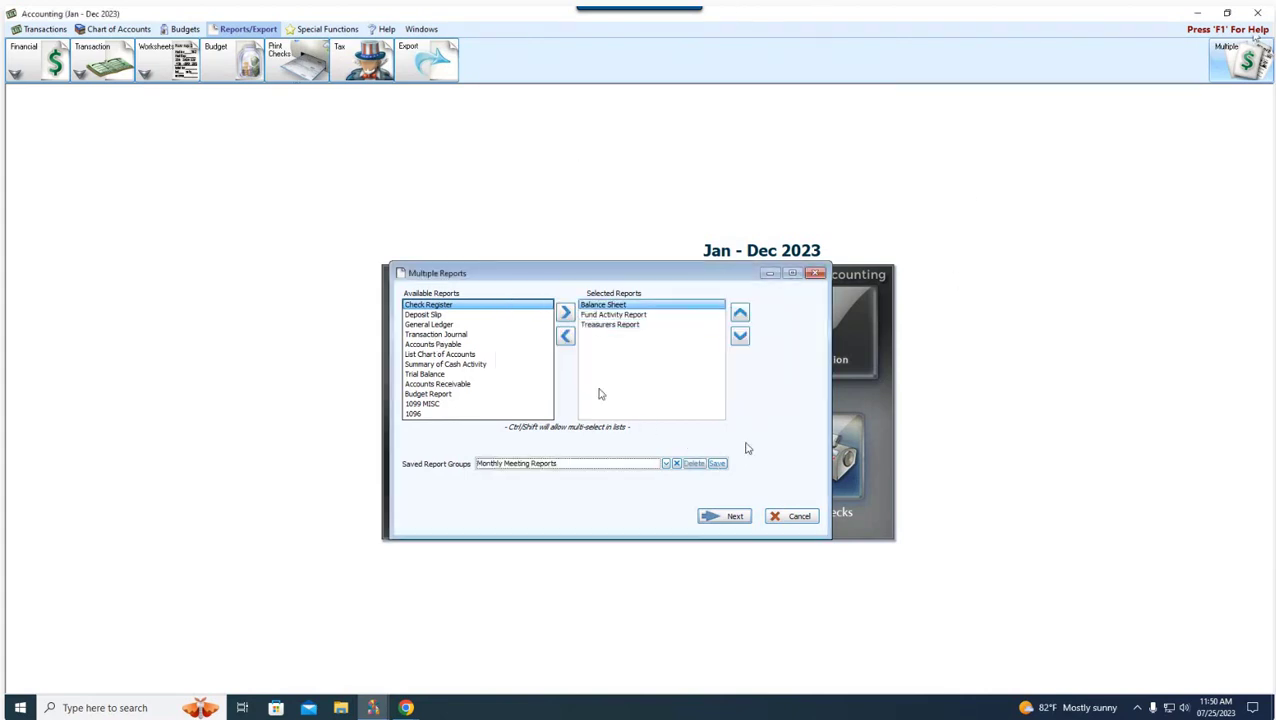
Go through the options of each report in the Monthly Meeting Reports group without printing, and leave Multiple Reports.
click(728, 518)
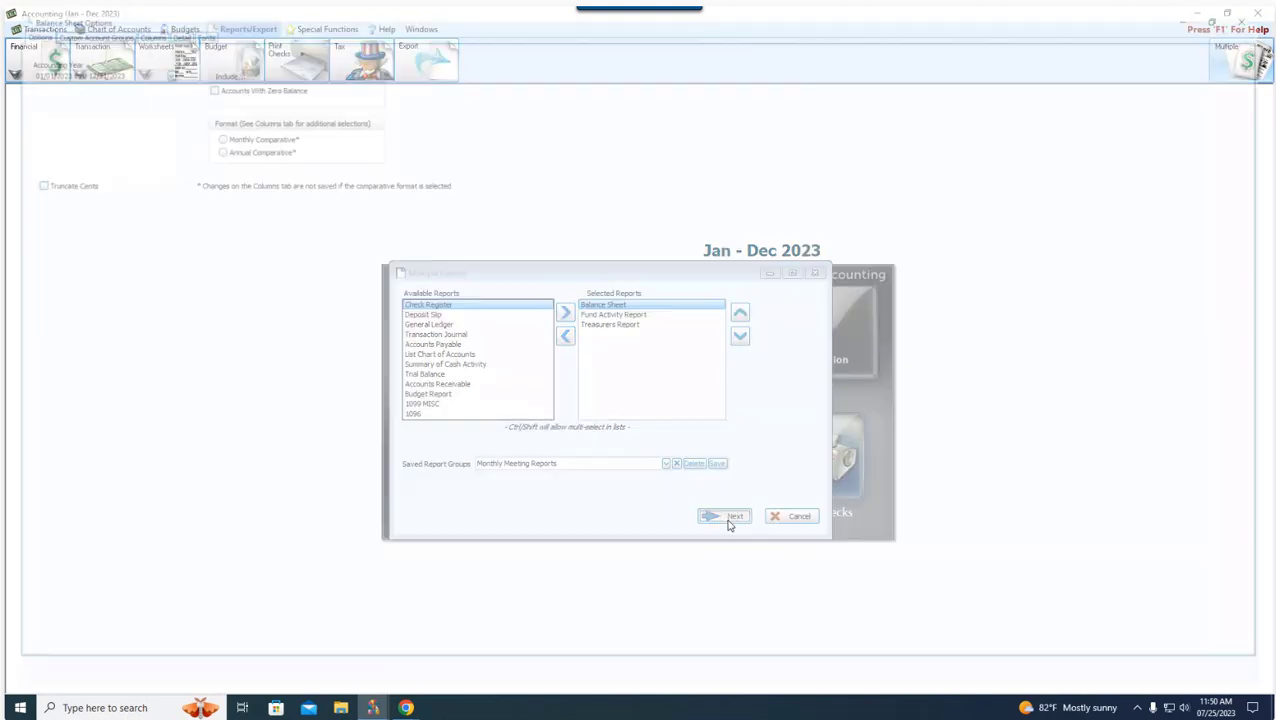
click(1259, 13)
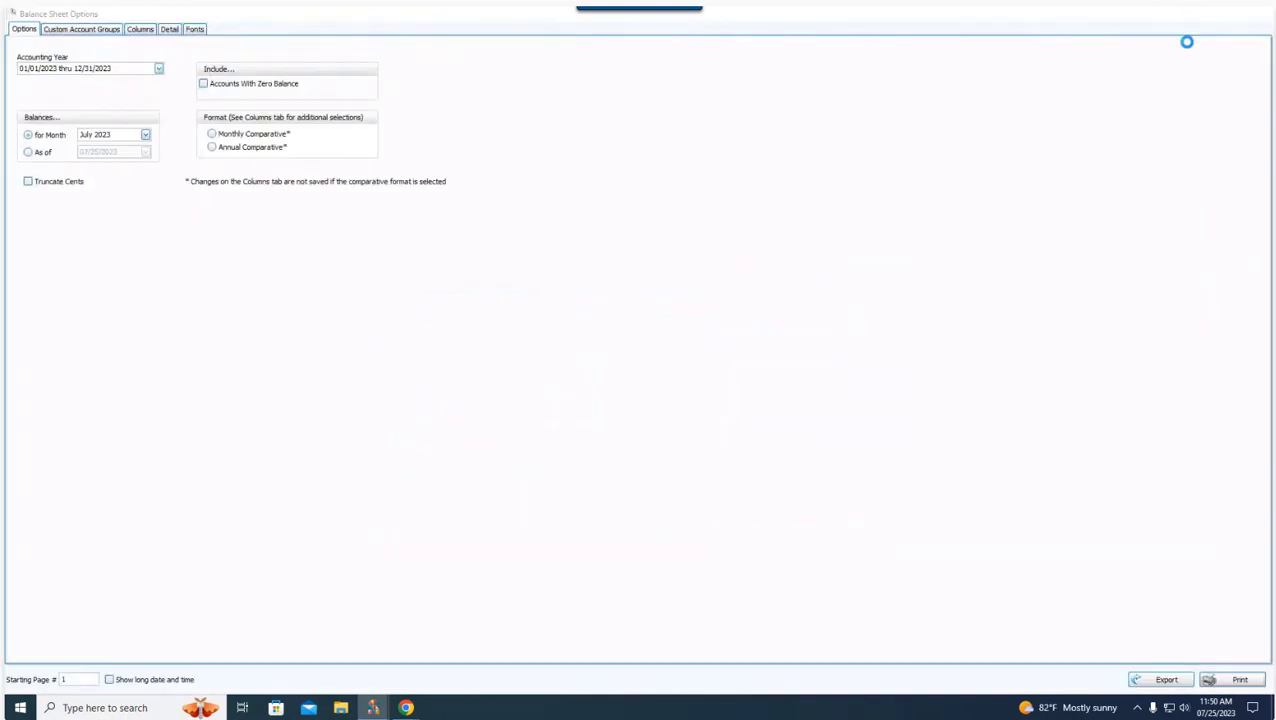
click(1259, 14)
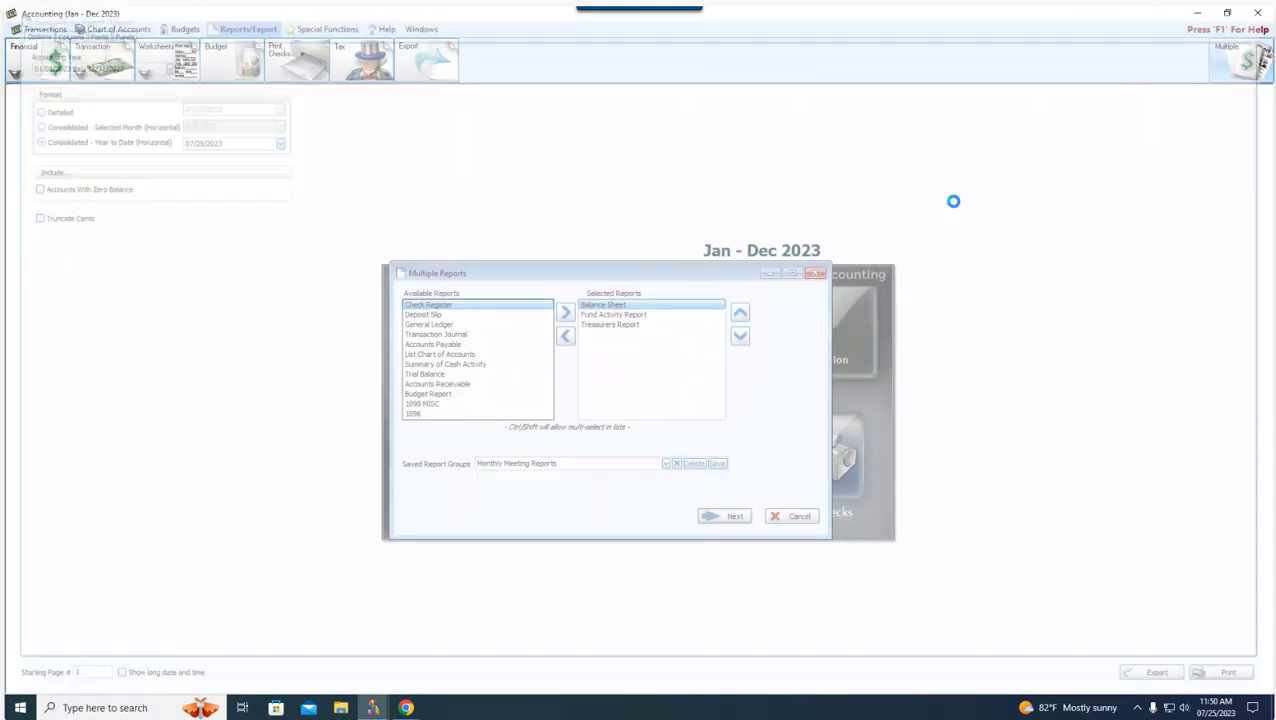
click(1259, 13)
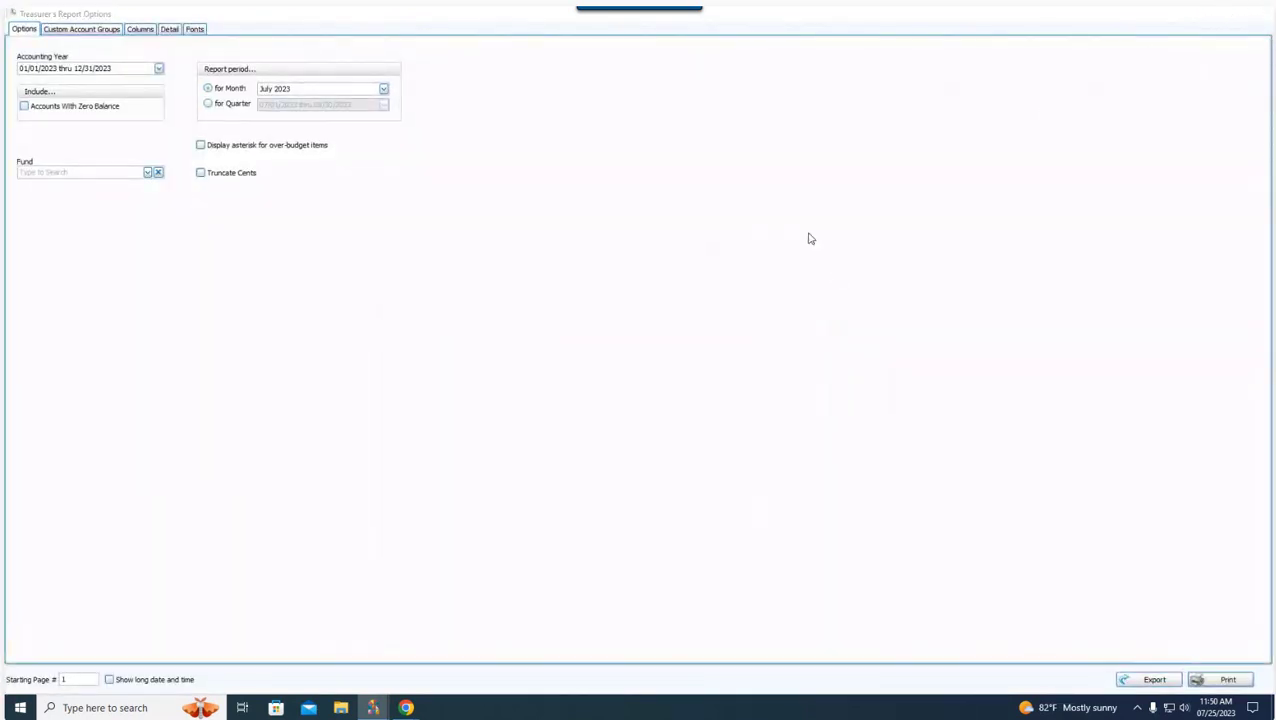
click(800, 516)
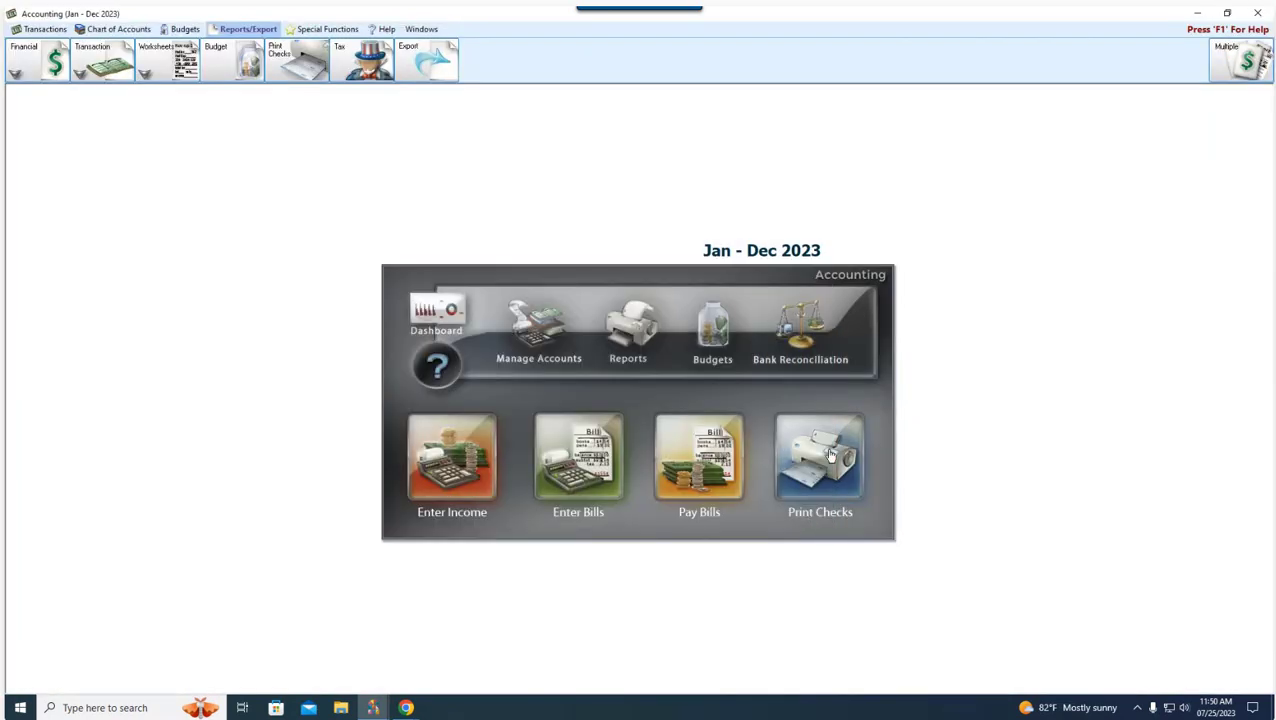
Reopen Multiple Reports, load the saved Monthly Meeting Reports group to check its selected reports, and cancel.
click(637, 342)
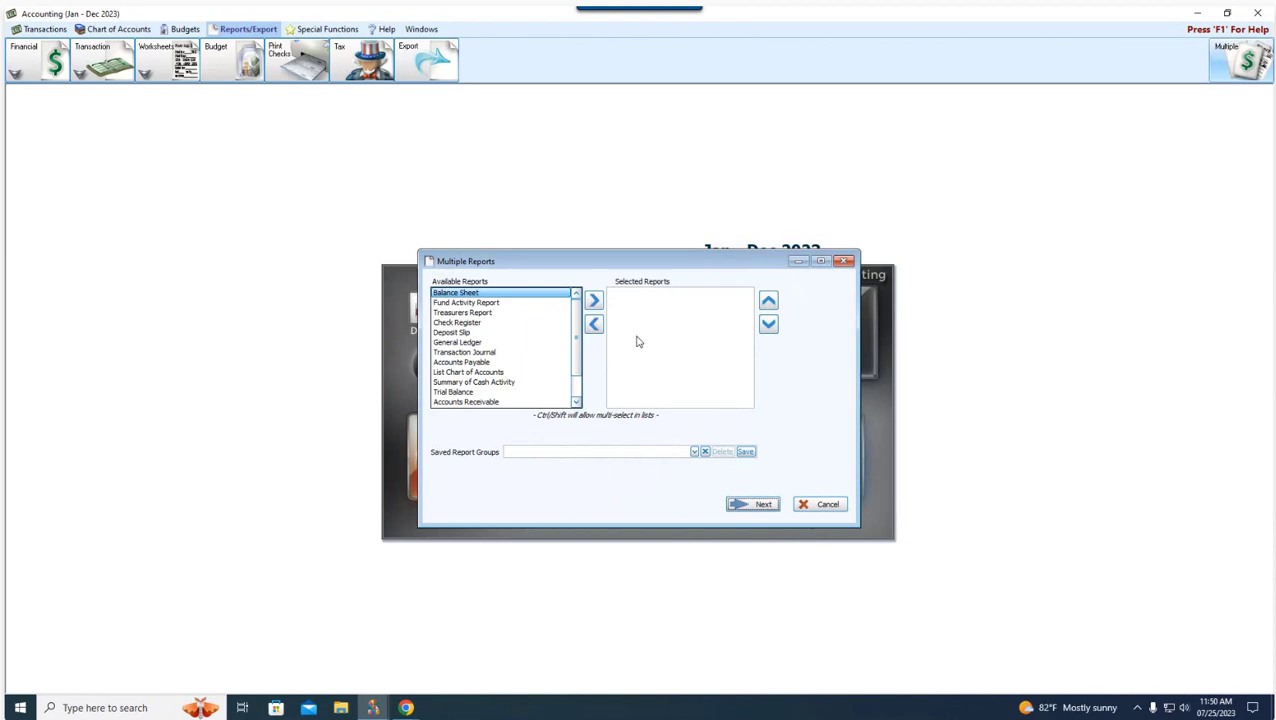
click(694, 451)
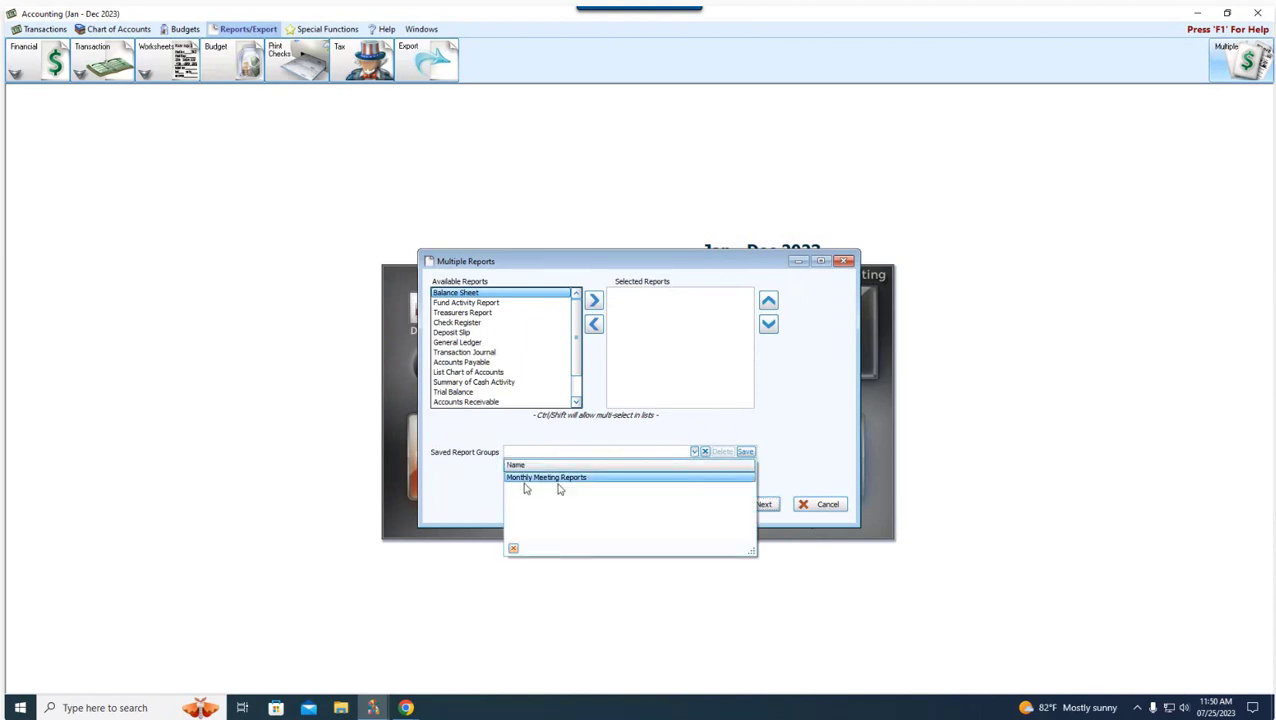
click(530, 481)
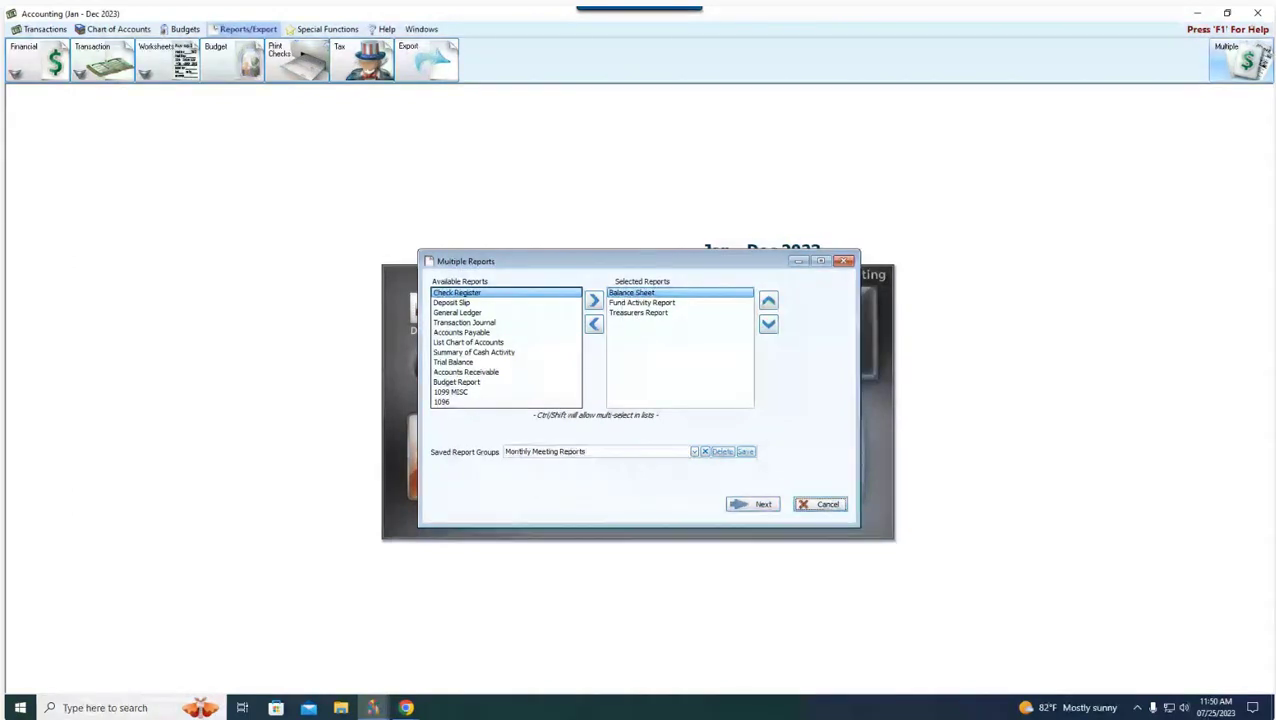
click(824, 505)
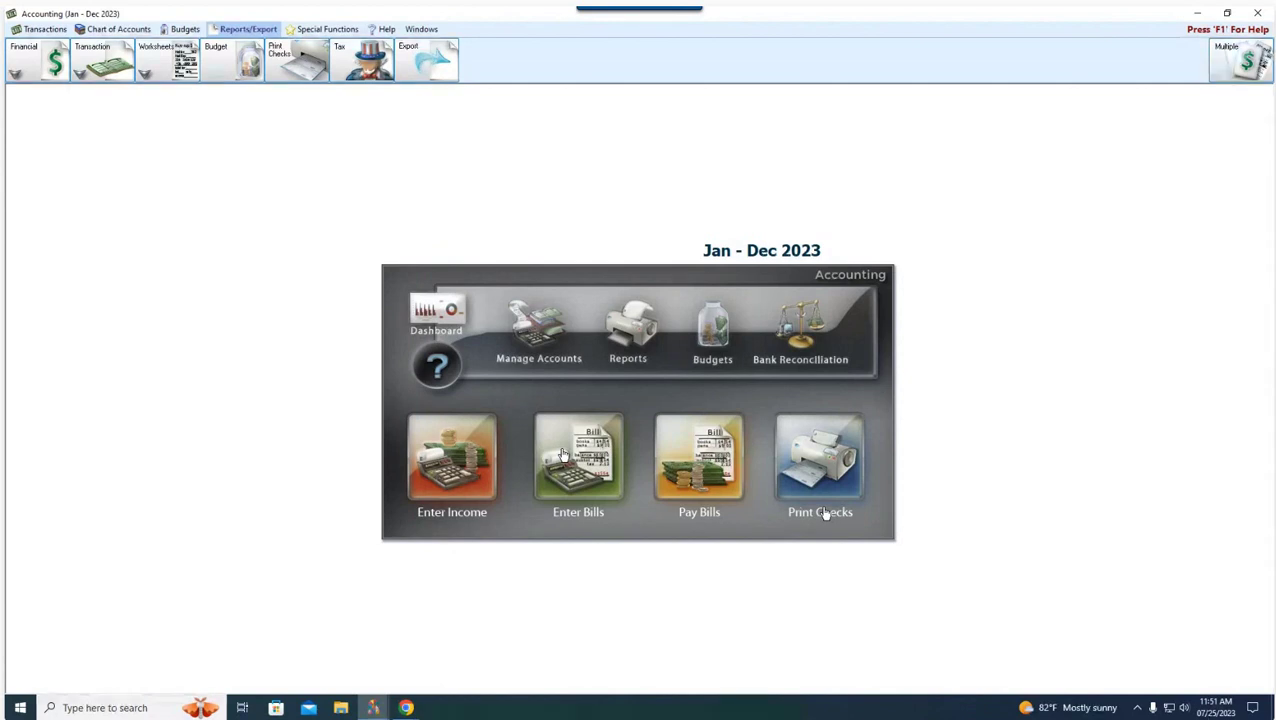